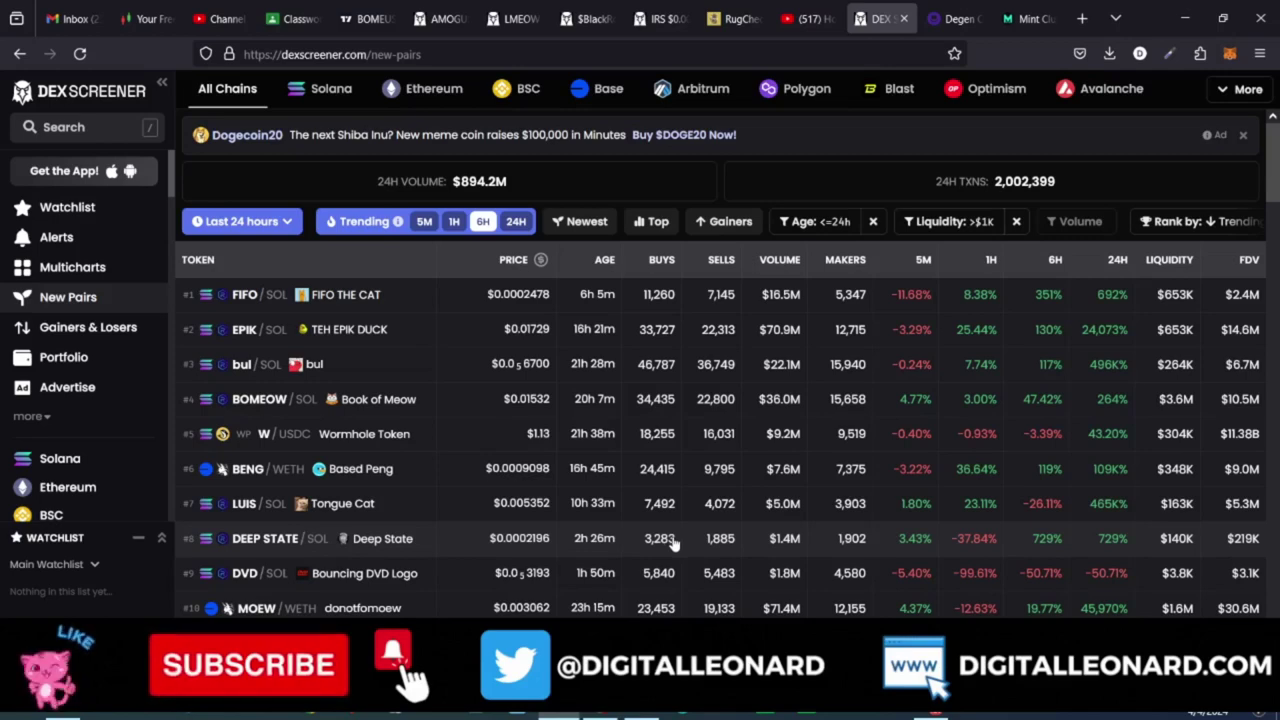
Step: Skim the tutorial video page, then return to the DEX Screener new-pairs list
{"action": "left_click", "coordinate": [801, 18]}
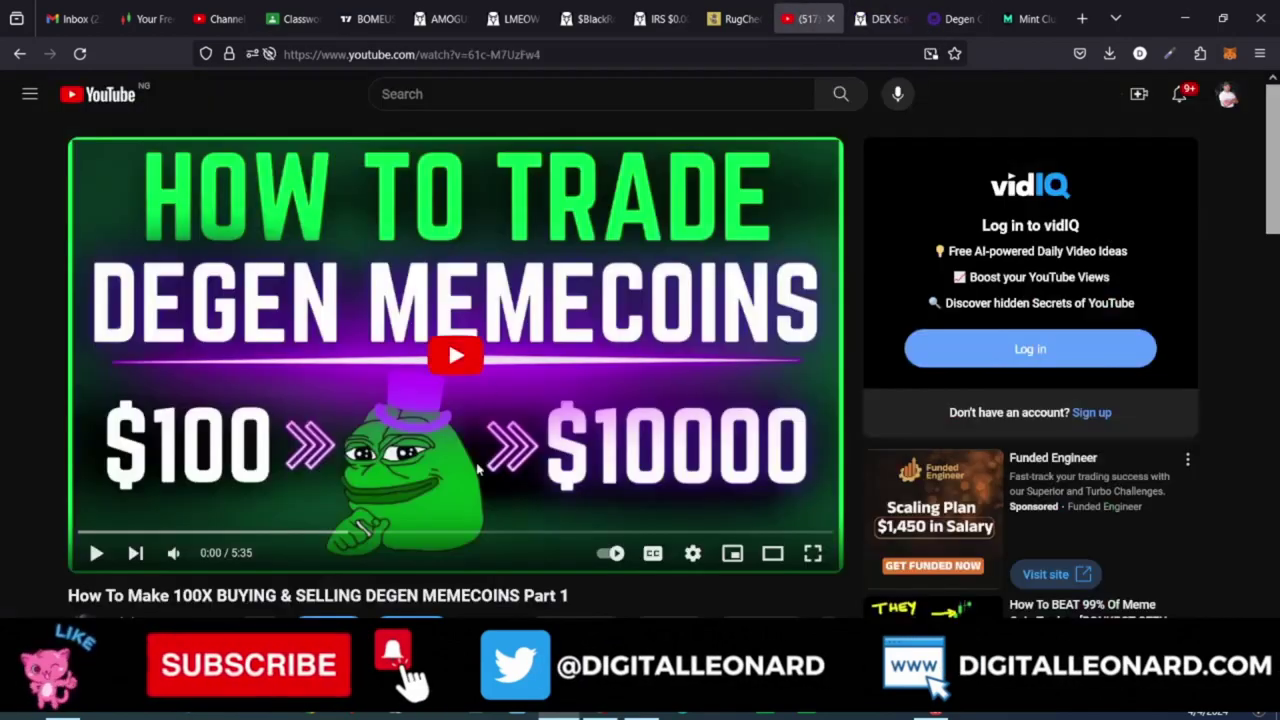
{"action": "scroll", "coordinate": [315, 456], "scroll_direction": "down", "scroll_amount": 3}
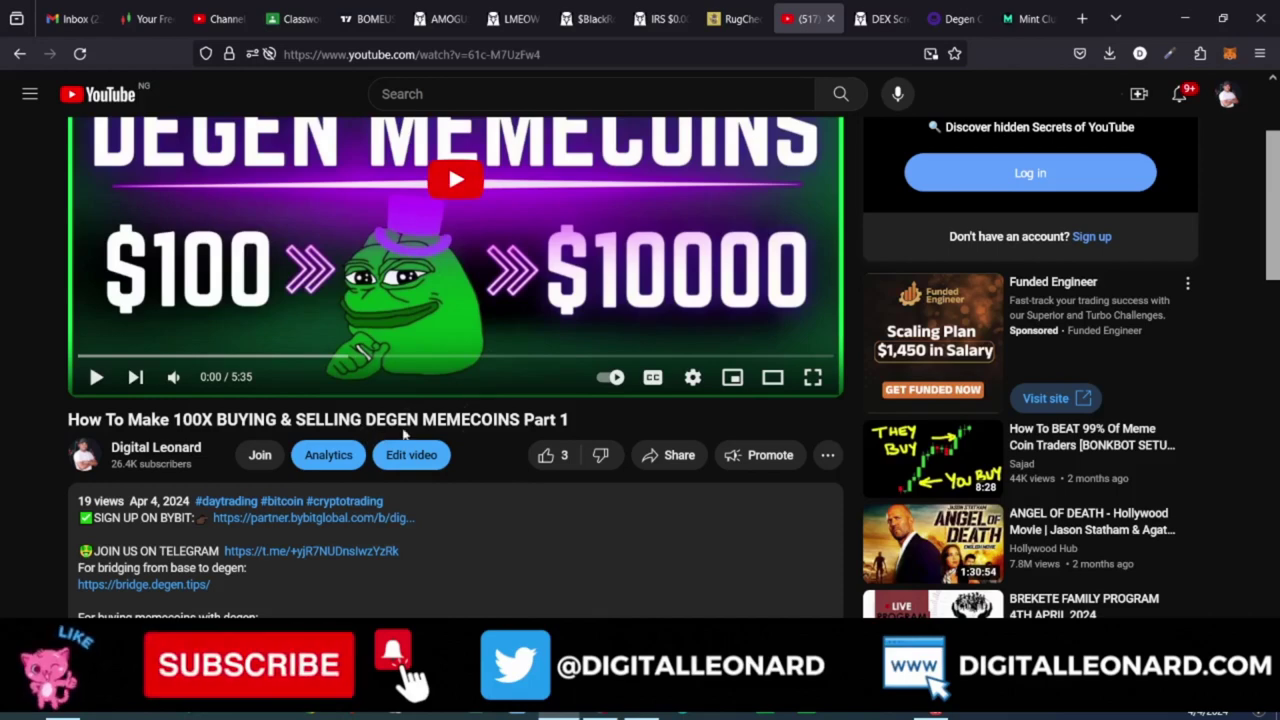
{"action": "scroll", "coordinate": [371, 558], "scroll_direction": "down", "scroll_amount": 2}
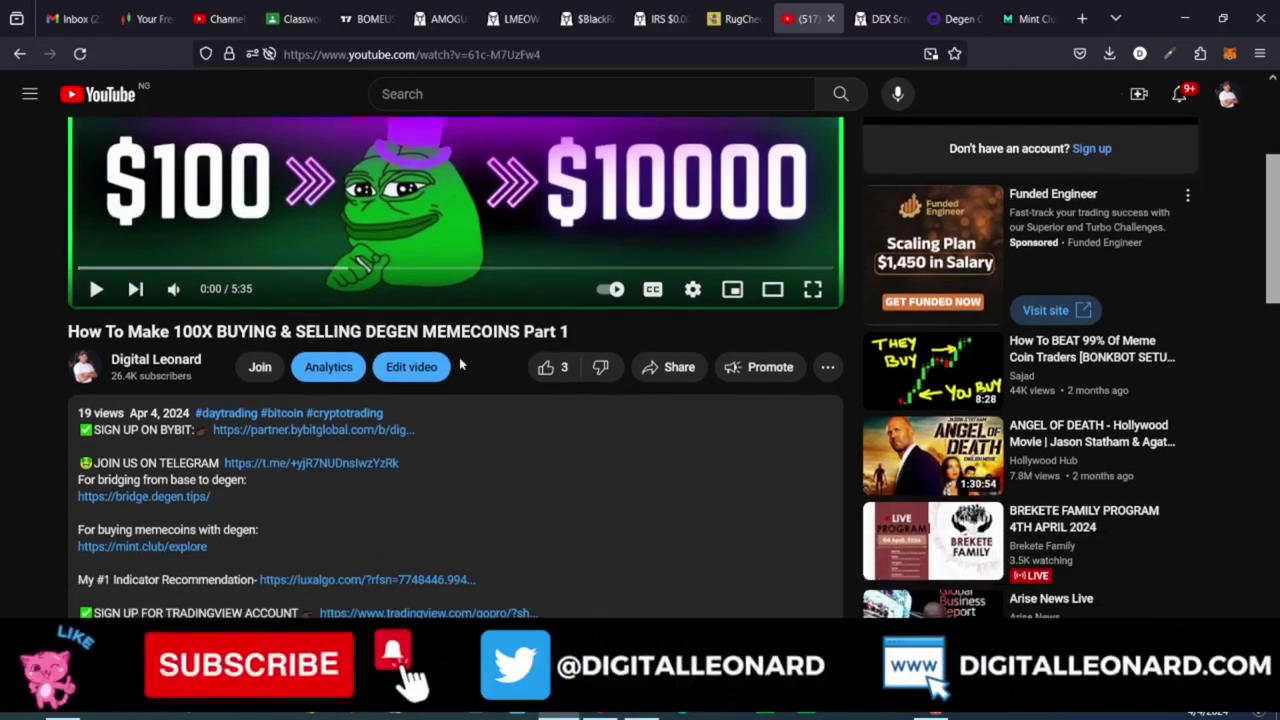
{"action": "scroll", "coordinate": [469, 414], "scroll_direction": "up", "scroll_amount": 5}
{"action": "left_click", "coordinate": [884, 18]}
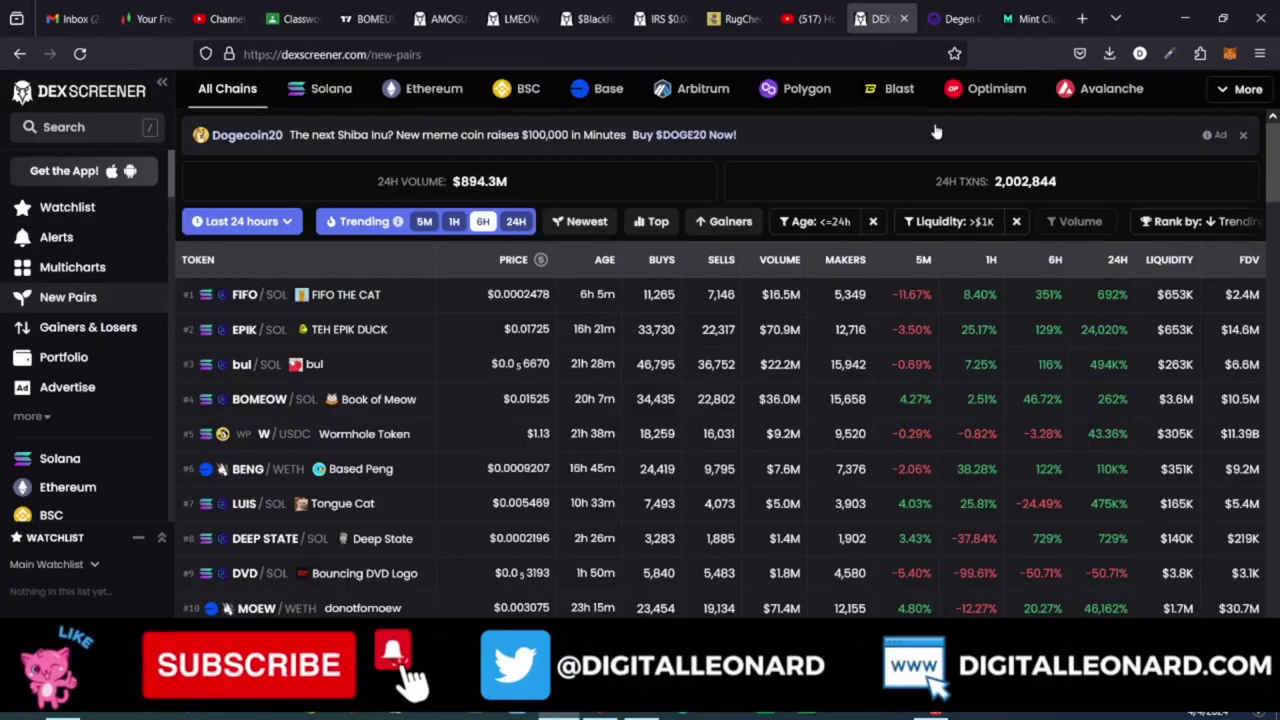
Step: Check MetaMask's network list and keep Base, showing 0.0299 ETH and 150 DEGEN
{"action": "left_click", "coordinate": [1230, 54]}
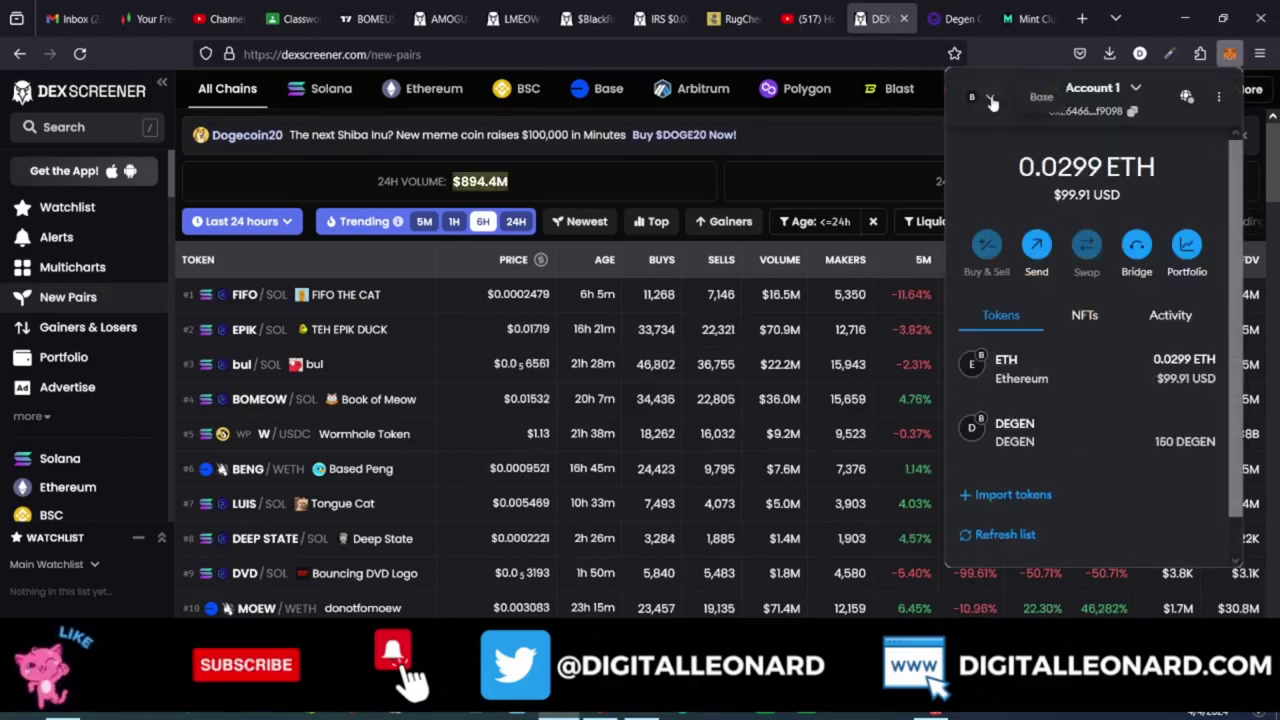
{"action": "left_click", "coordinate": [991, 99]}
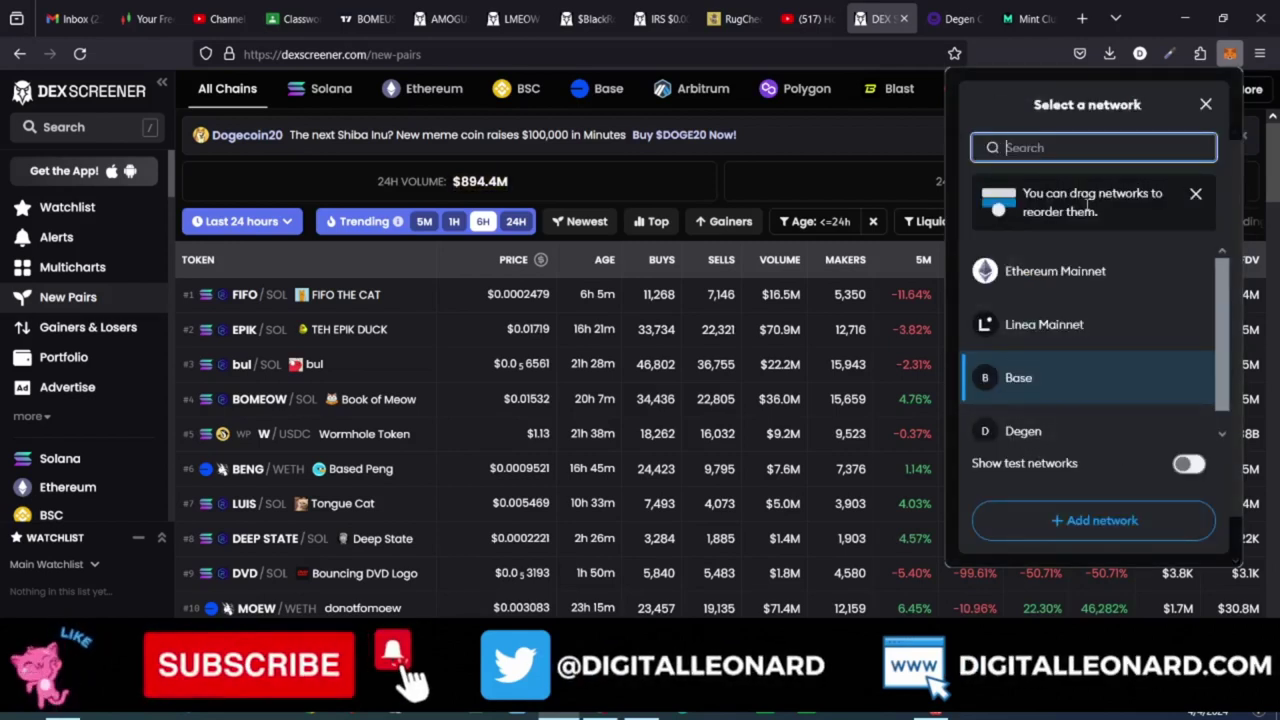
{"action": "left_click", "coordinate": [1205, 104]}
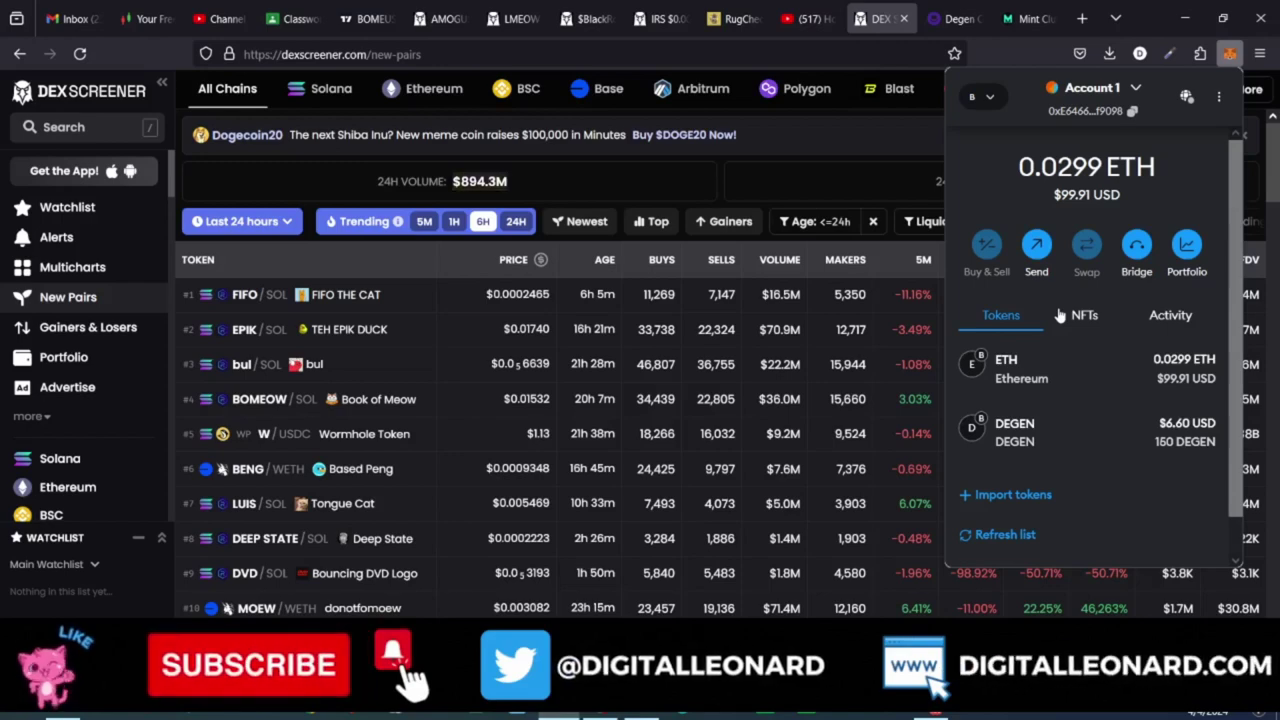
Step: Look over the Degen Chain Bridge, Mint Club explore page and tutorial video description
{"action": "left_click", "coordinate": [952, 18]}
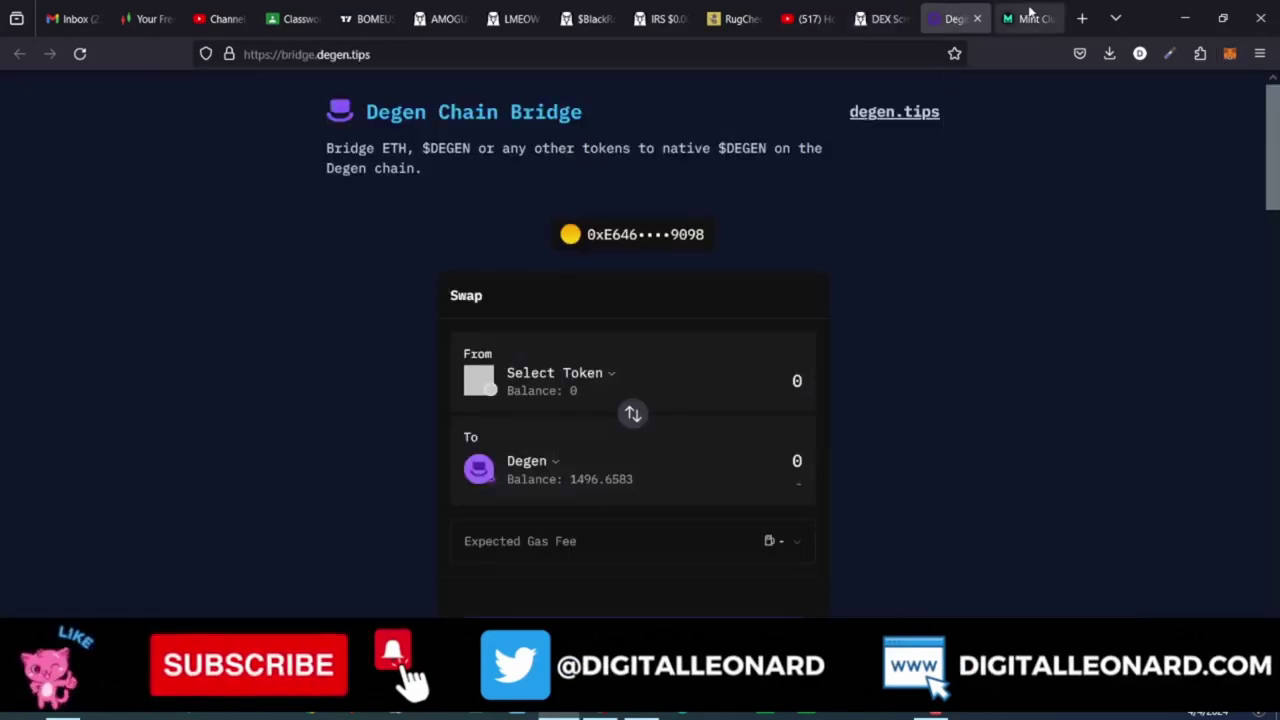
{"action": "left_click", "coordinate": [1030, 12]}
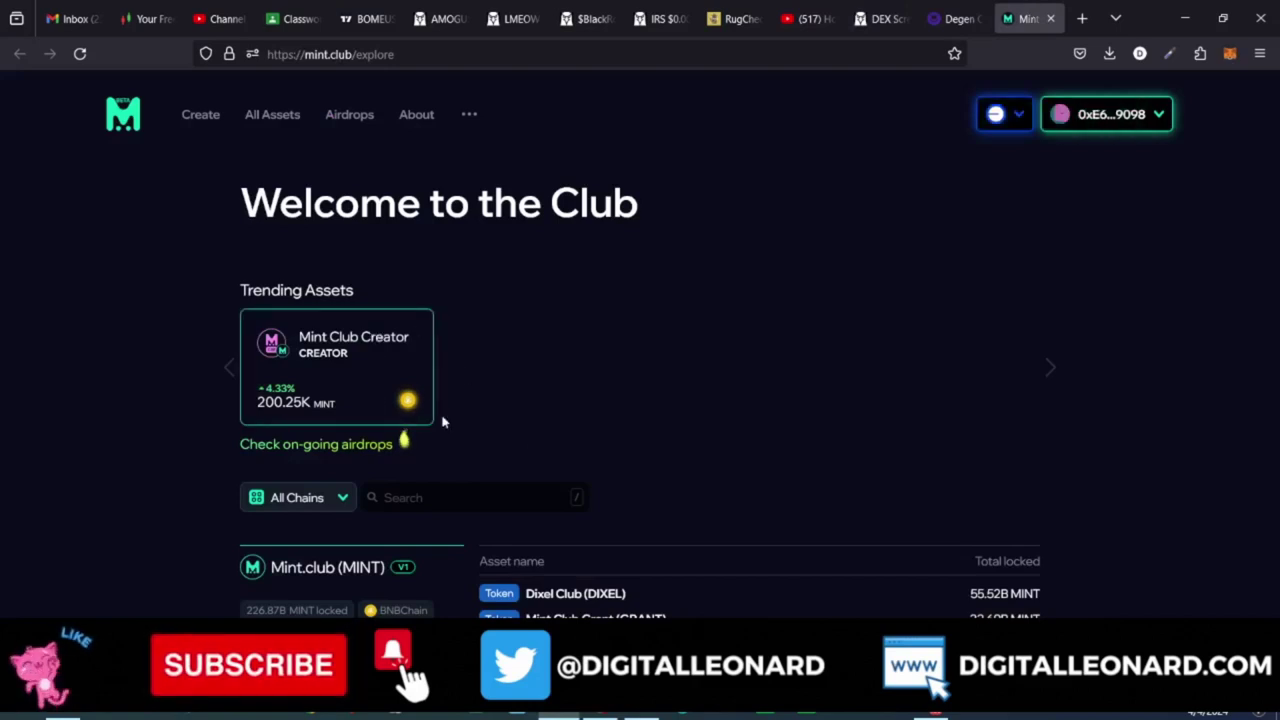
{"action": "scroll", "coordinate": [508, 368], "scroll_direction": "down", "scroll_amount": 1}
{"action": "scroll", "coordinate": [505, 370], "scroll_direction": "up", "scroll_amount": 1}
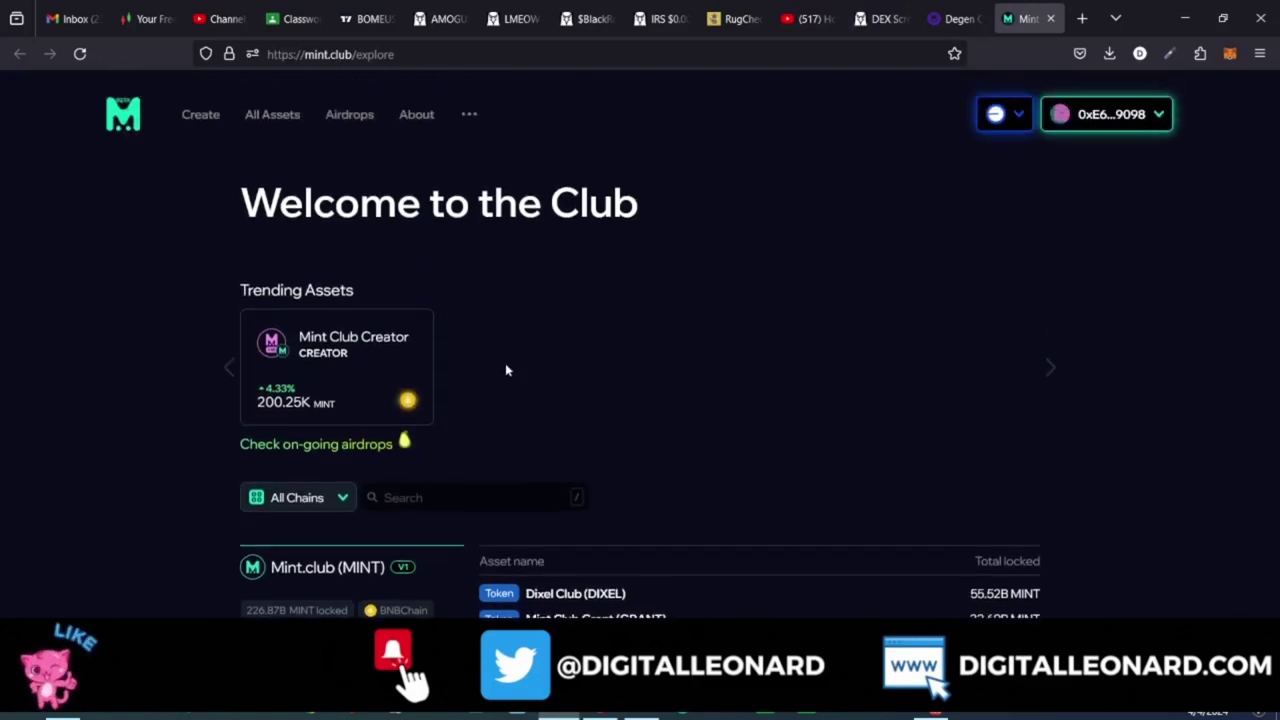
{"action": "left_click", "coordinate": [805, 18]}
{"action": "scroll", "coordinate": [183, 376], "scroll_direction": "down", "scroll_amount": 5}
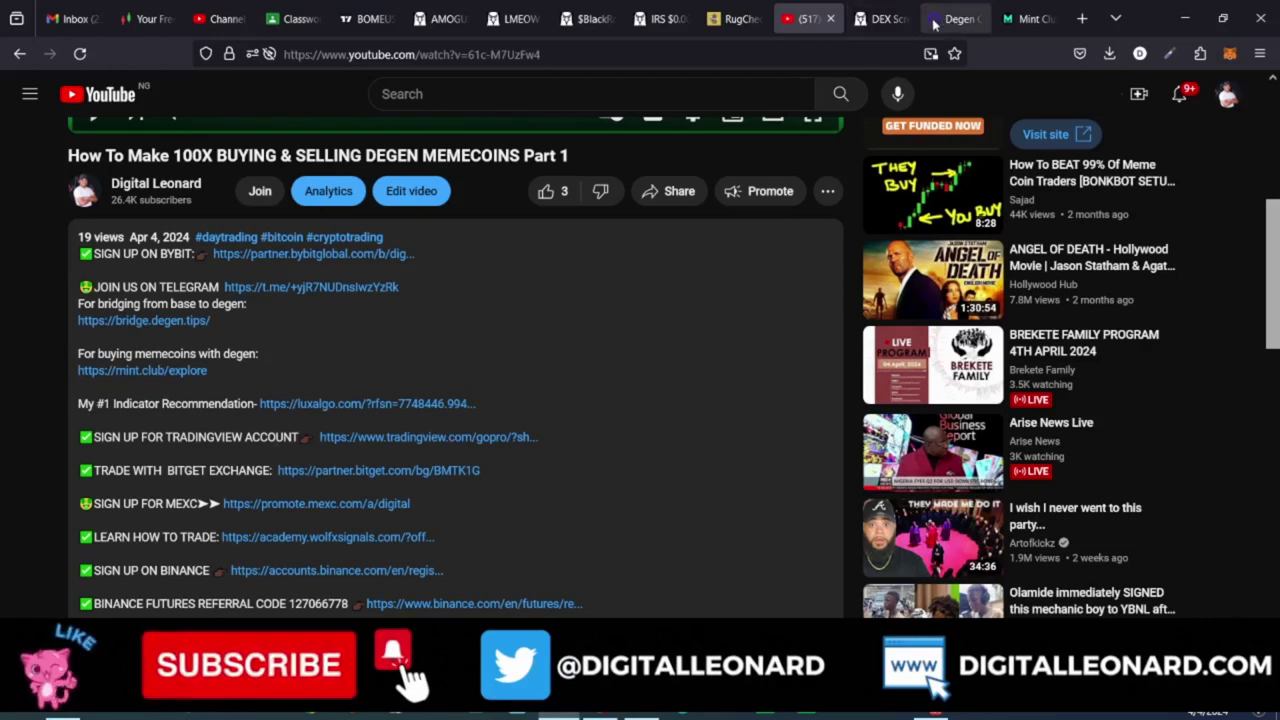
Step: Go back to the Degen Chain Bridge swap page and check the wallet's ETH and DEGEN balances
{"action": "left_click", "coordinate": [1010, 10]}
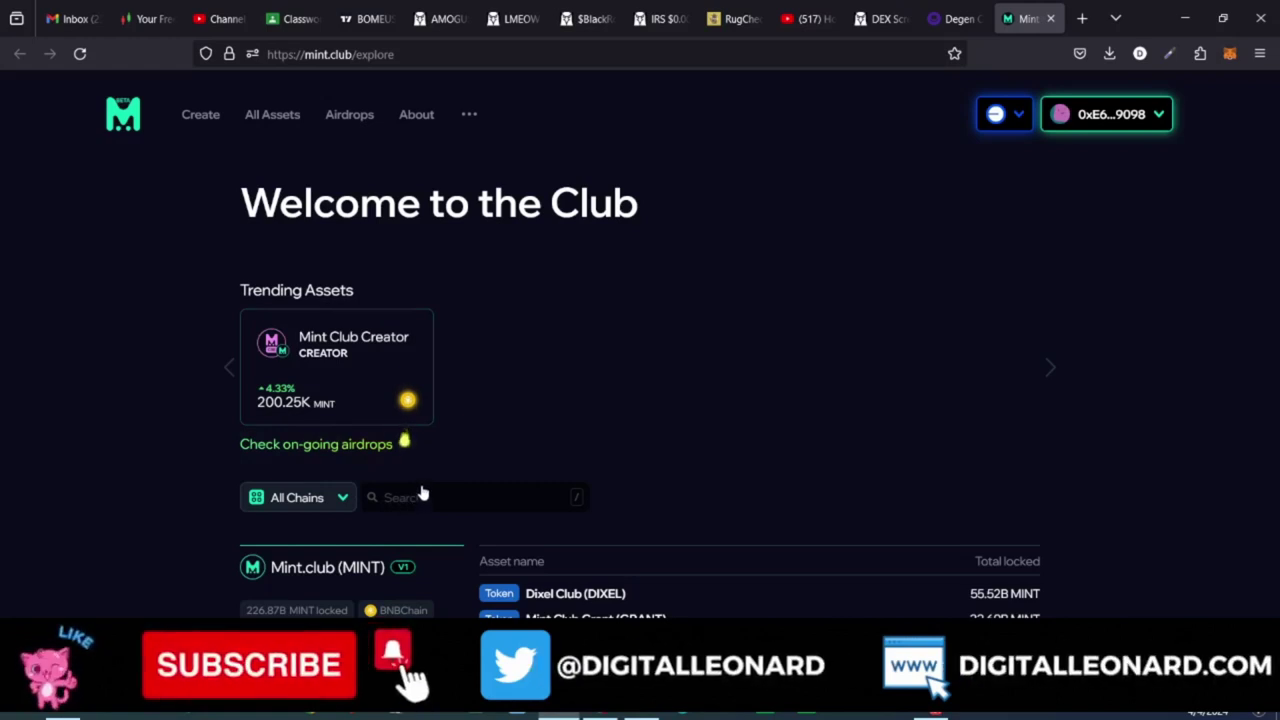
{"action": "left_click", "coordinate": [955, 16]}
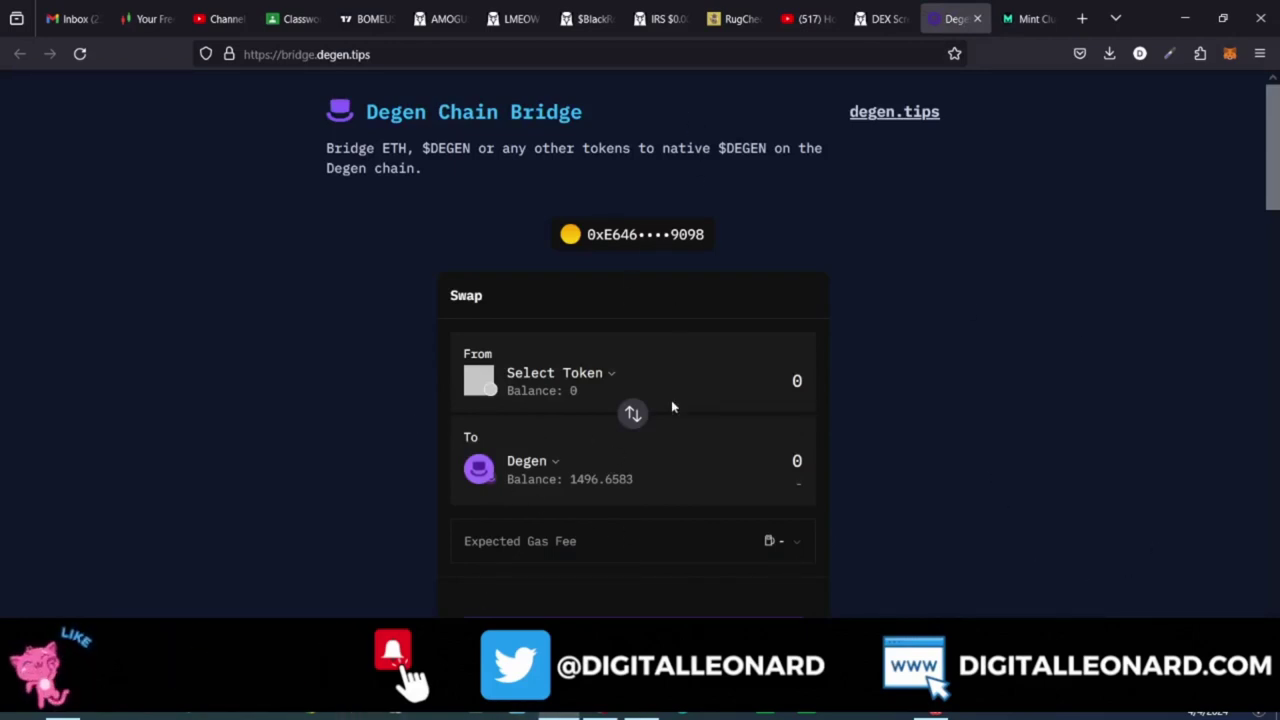
{"action": "scroll", "coordinate": [672, 406], "scroll_direction": "down", "scroll_amount": 2}
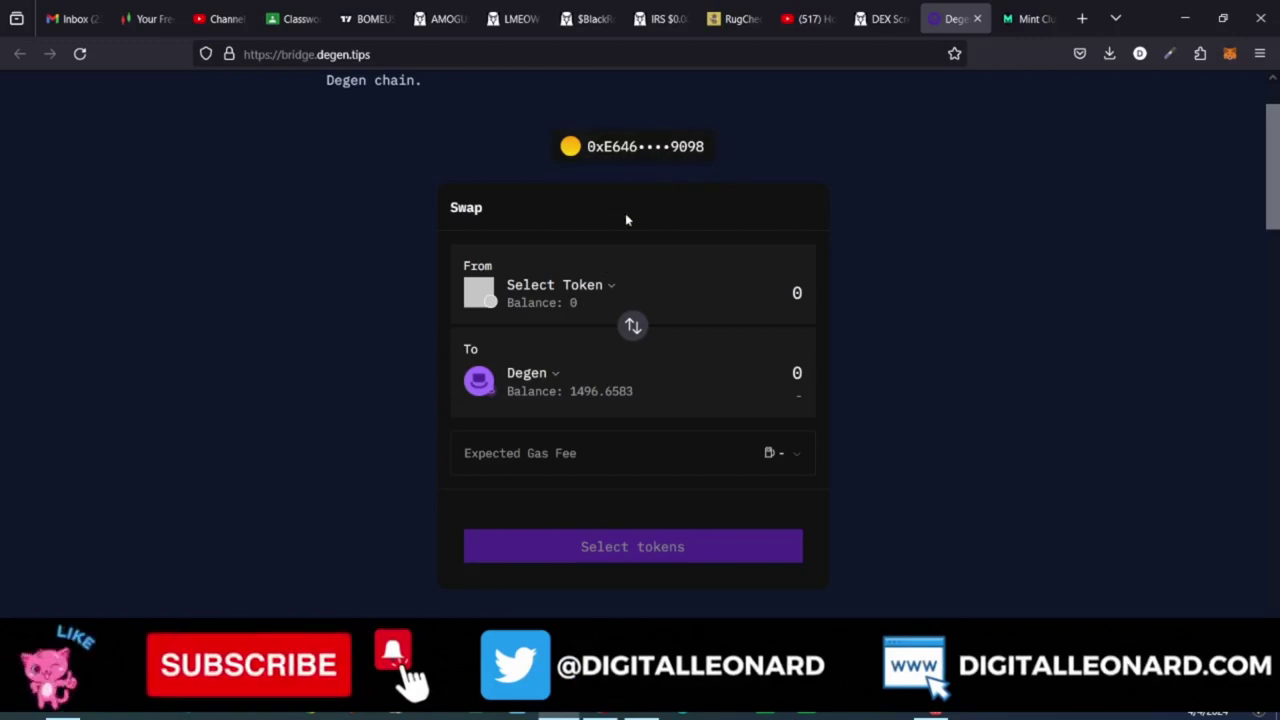
{"action": "left_click", "coordinate": [1229, 54]}
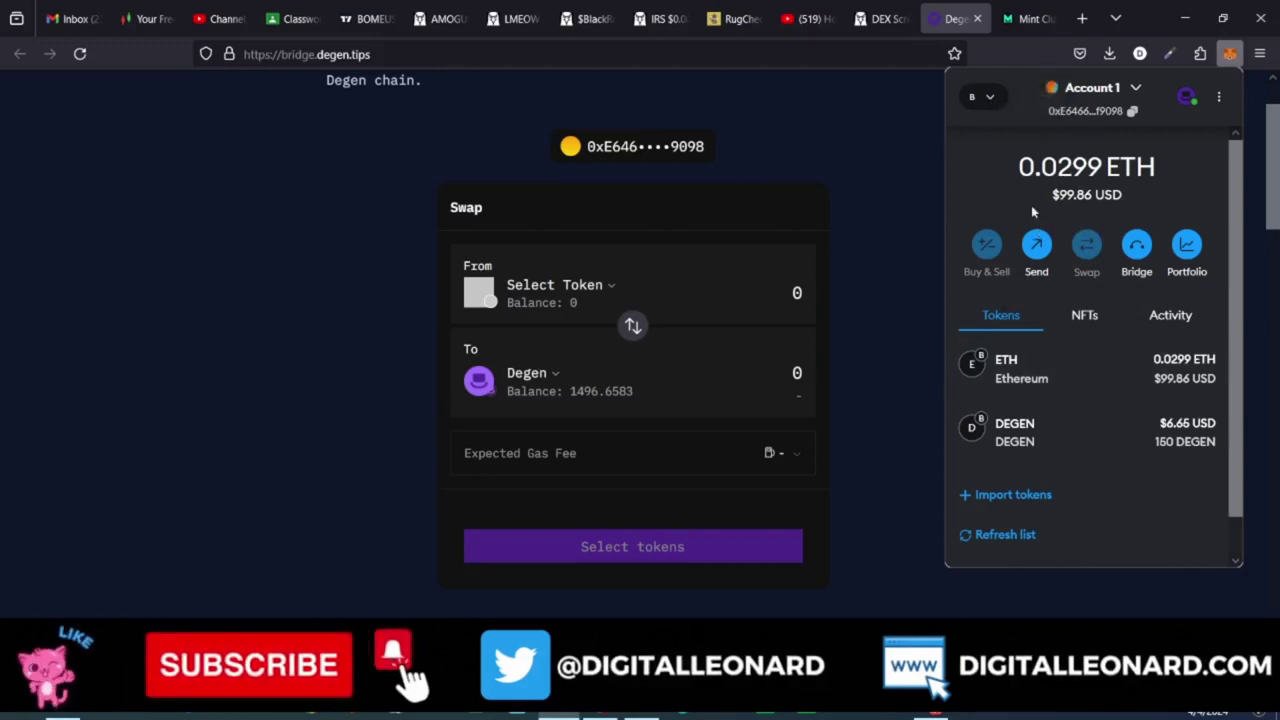
Step: Close MetaMask and browse the DEX Screener chain list down to Degen Chain
{"action": "left_click", "coordinate": [882, 18]}
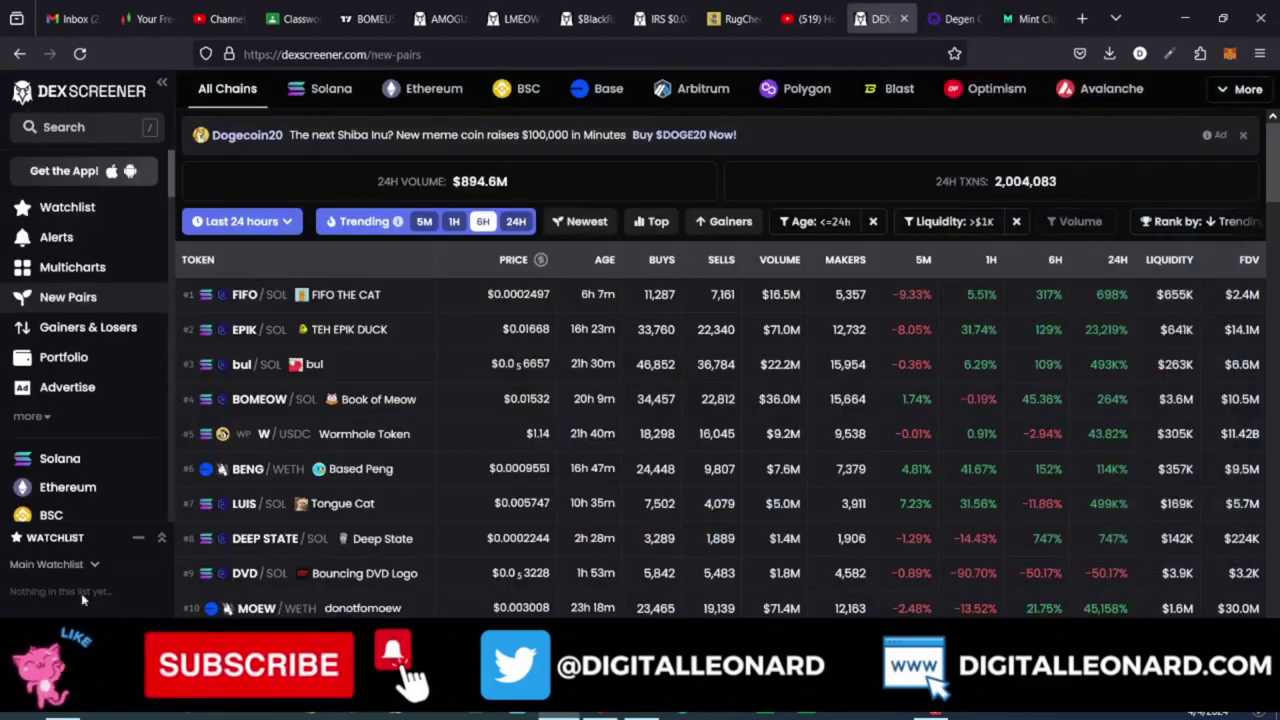
{"action": "scroll", "coordinate": [82, 457], "scroll_direction": "down", "scroll_amount": 2}
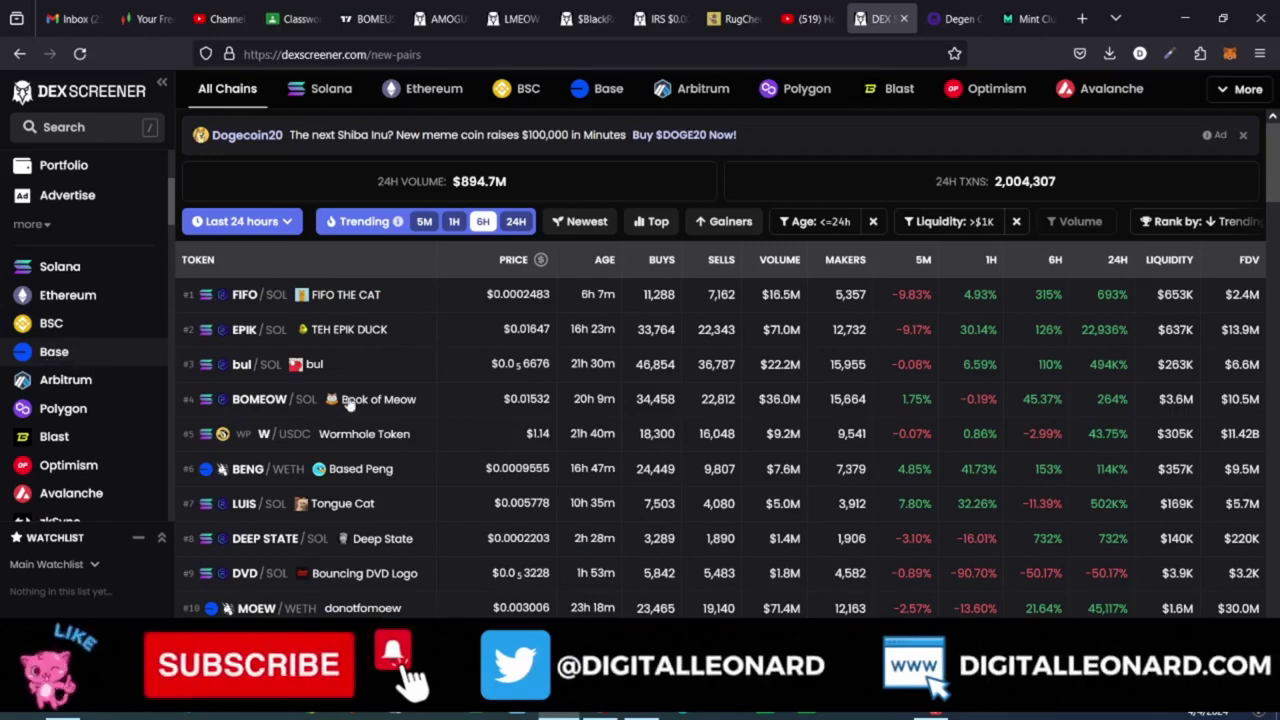
{"action": "scroll", "coordinate": [57, 420], "scroll_direction": "down", "scroll_amount": 2}
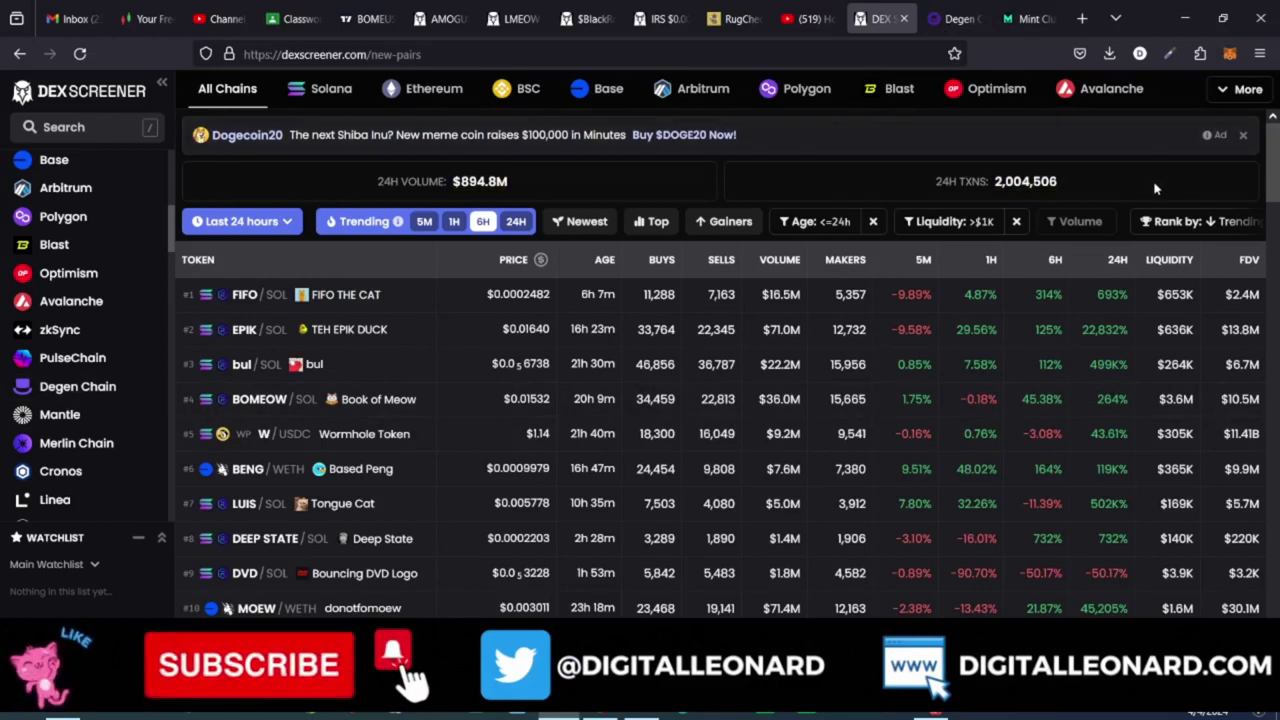
{"action": "left_click", "coordinate": [955, 19]}
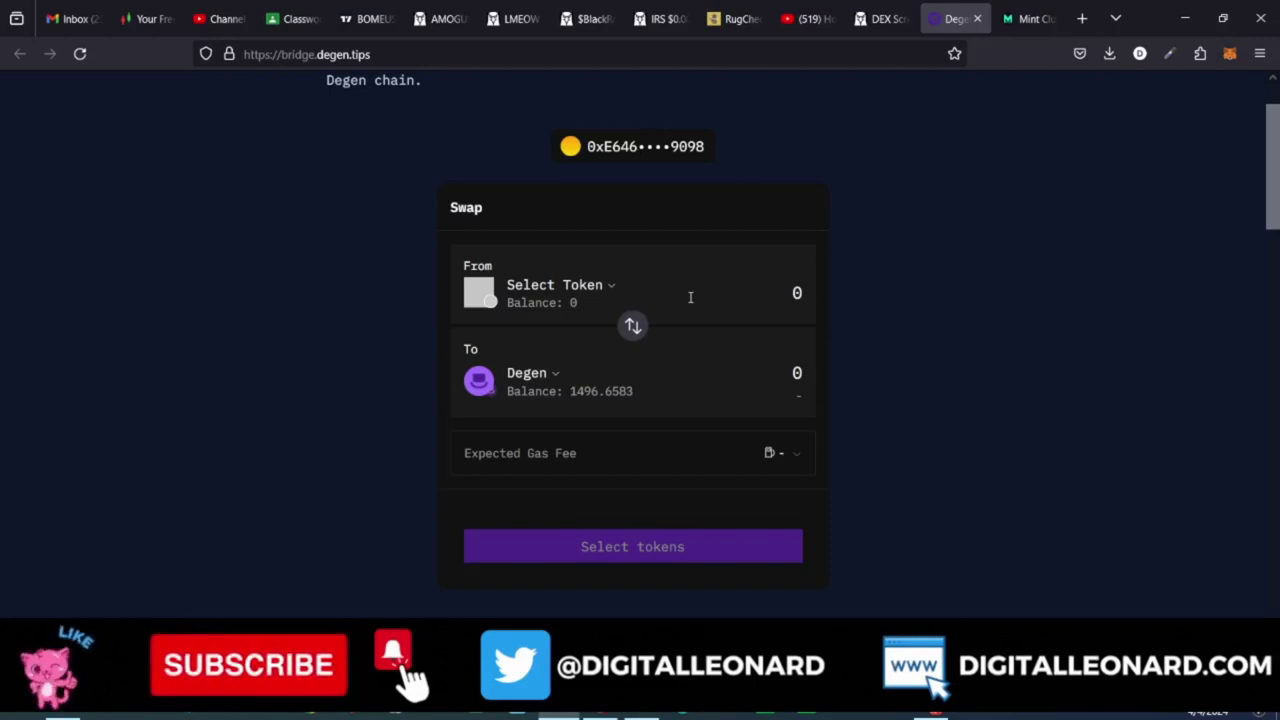
{"action": "left_click", "coordinate": [803, 18]}
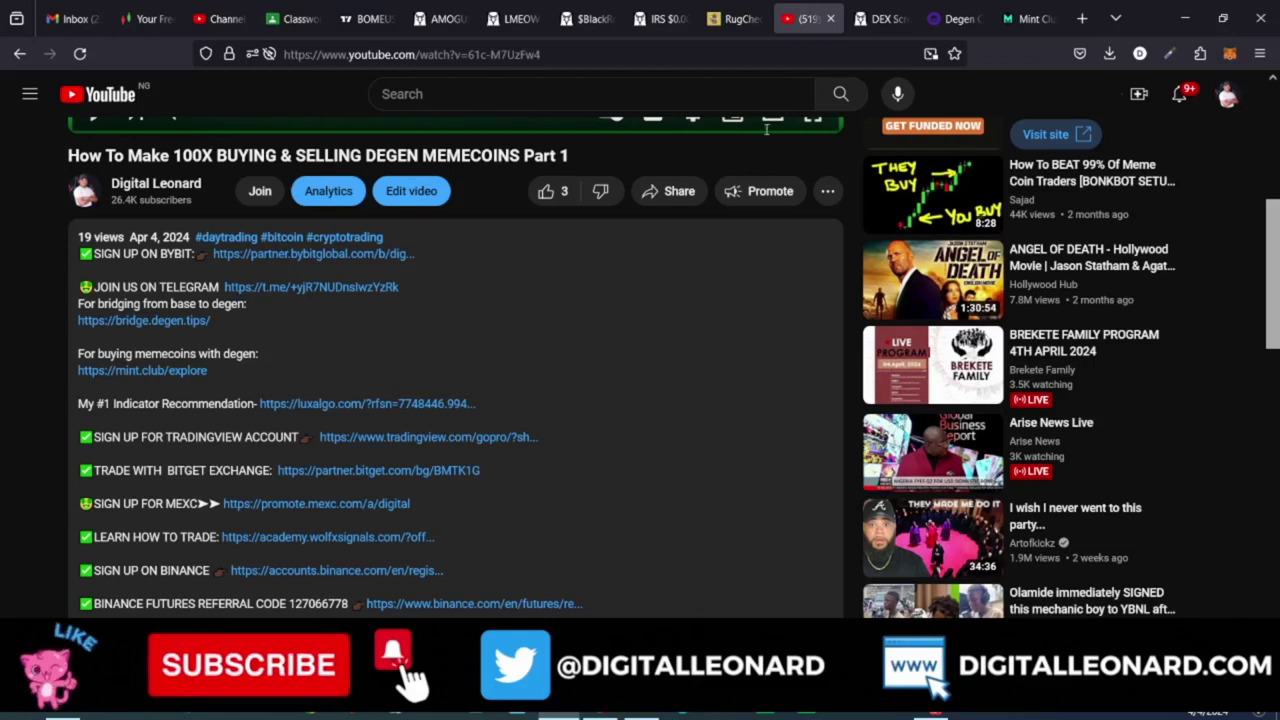
{"action": "left_click", "coordinate": [886, 18]}
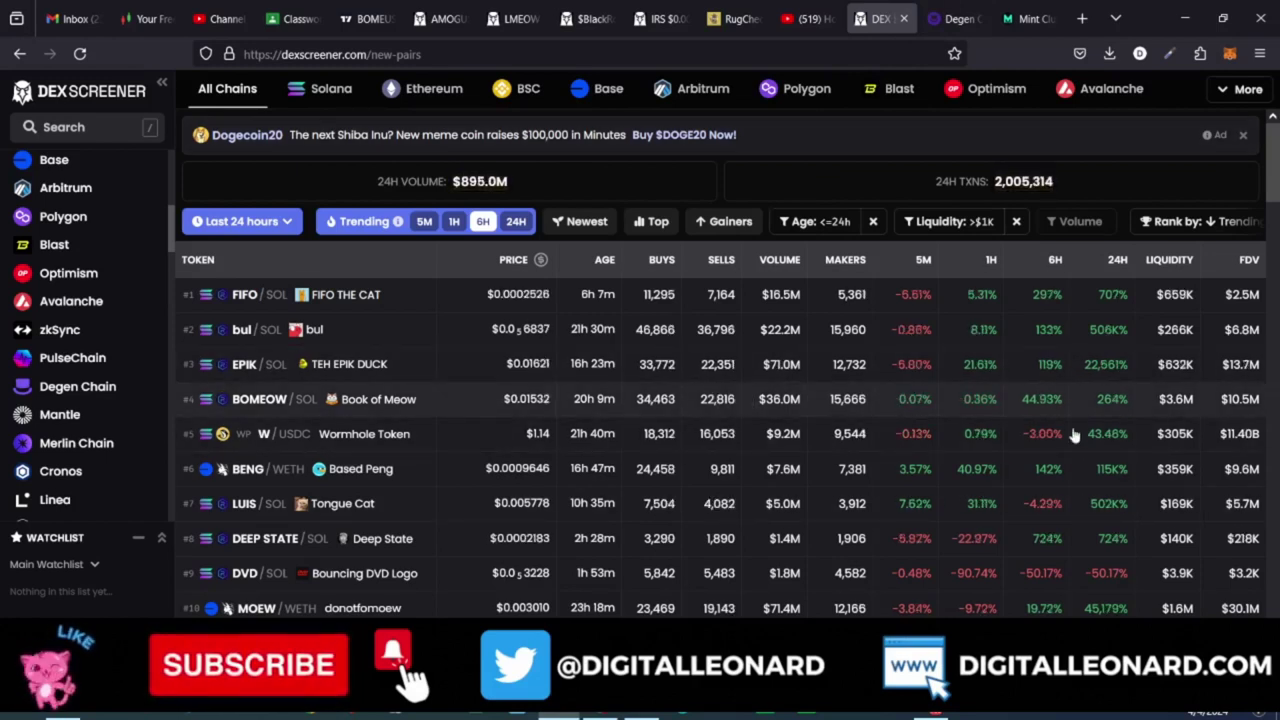
Step: Recheck the MetaMask balances, then return to the Degen Chain Bridge swap page
{"action": "left_click", "coordinate": [1230, 54]}
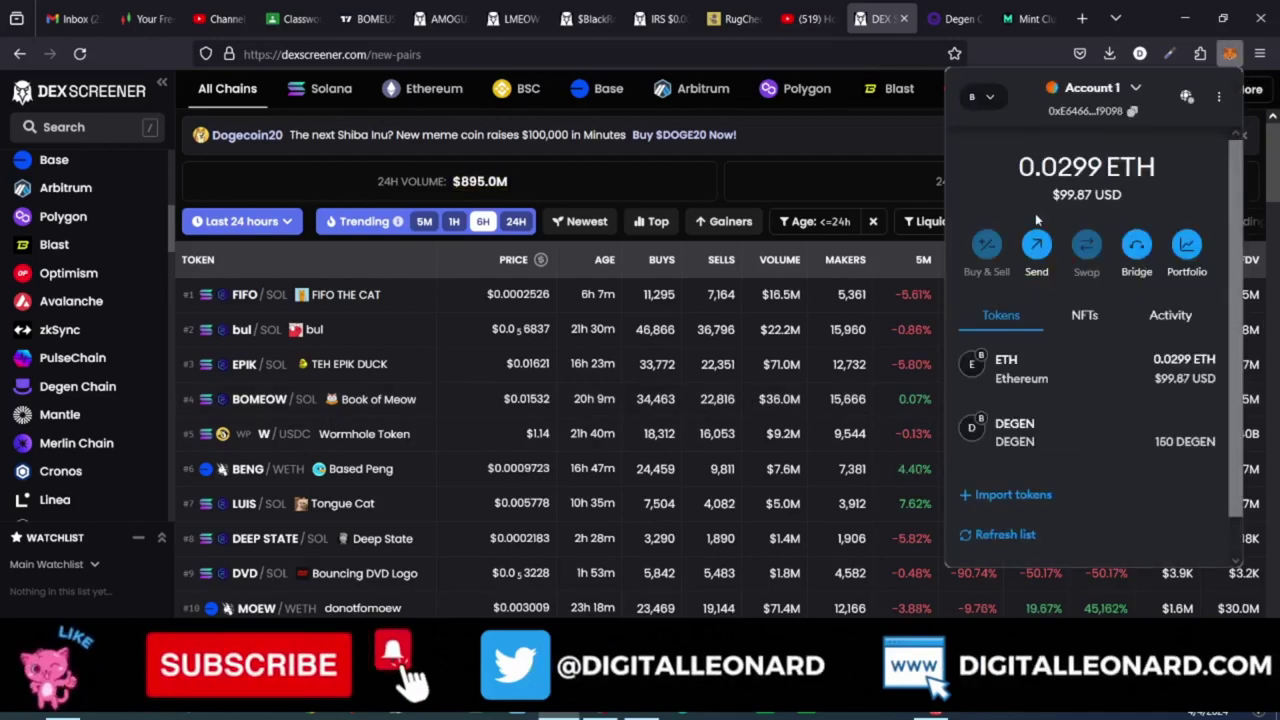
{"action": "left_click", "coordinate": [1232, 54]}
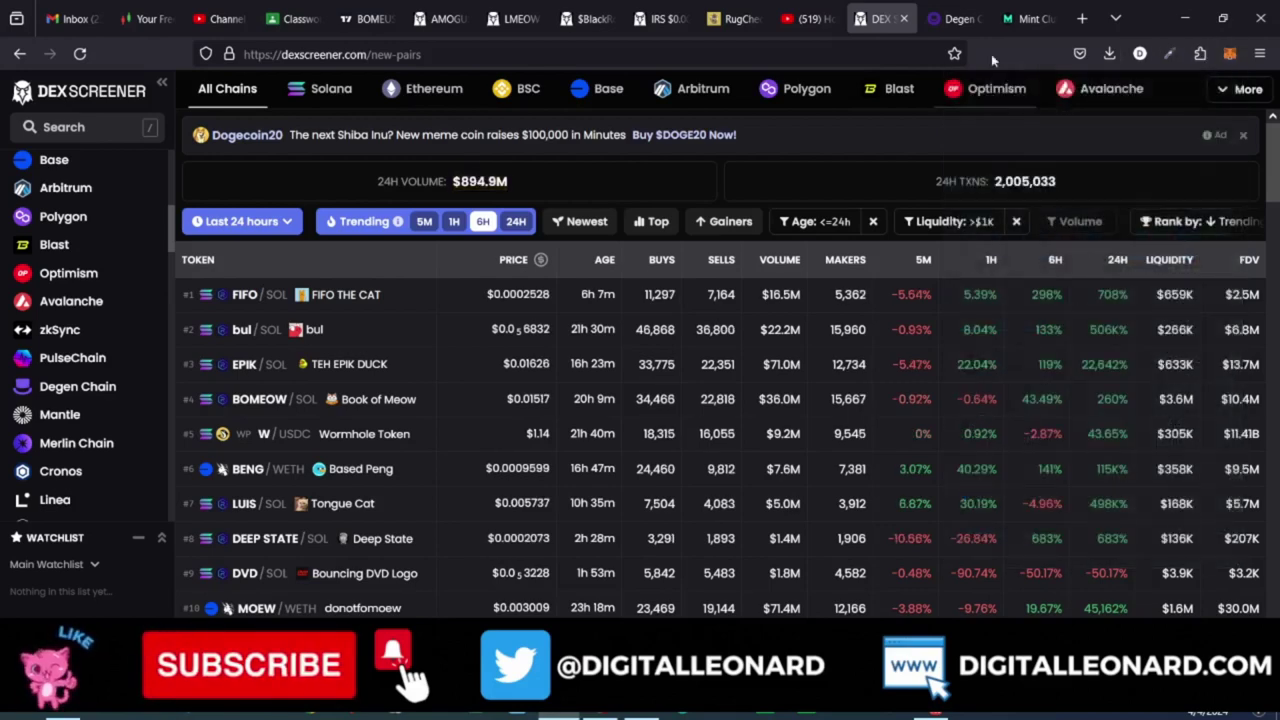
{"action": "left_click", "coordinate": [948, 20]}
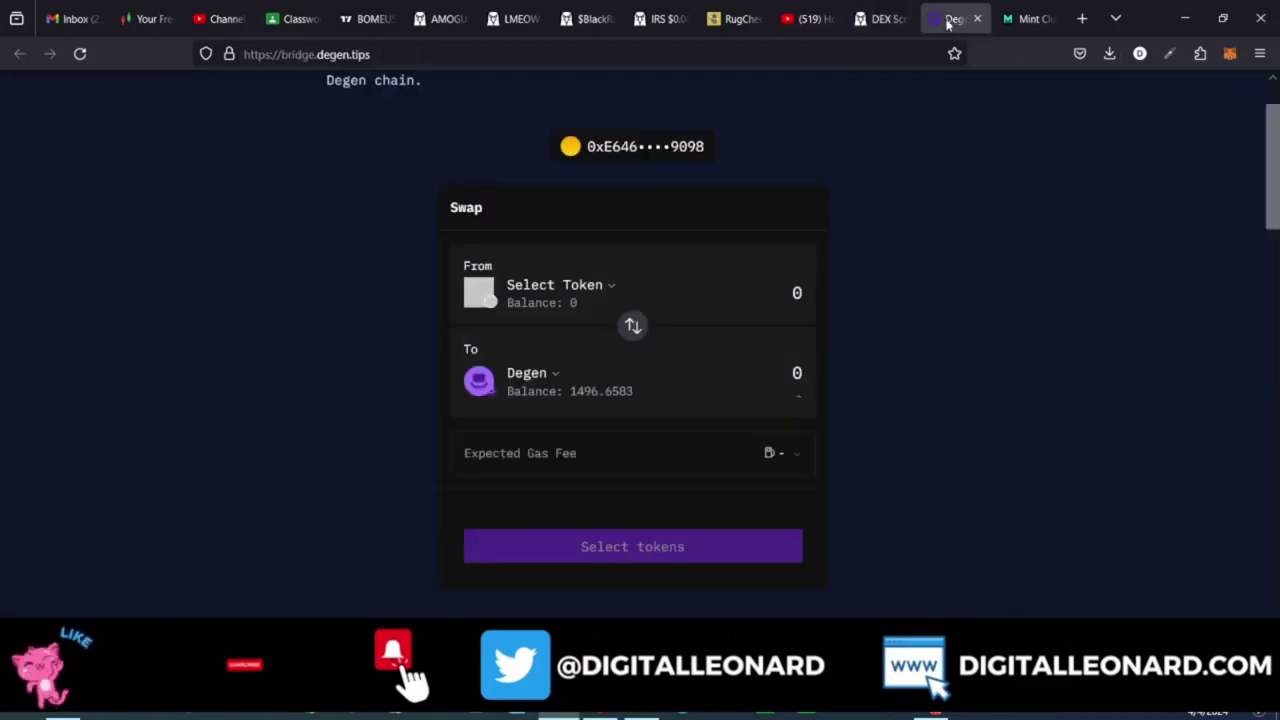
Step: Set the bridge swap from Ether to Degen on the Degen network
{"action": "left_click", "coordinate": [600, 287]}
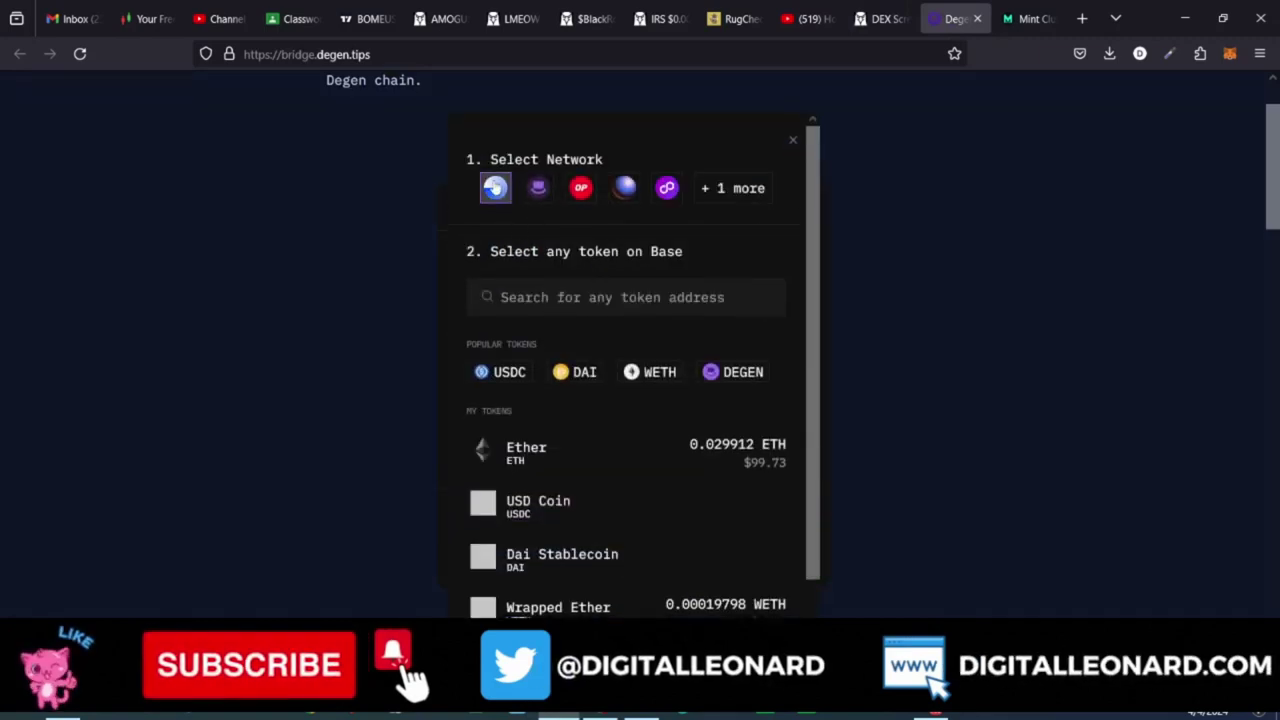
{"action": "left_click", "coordinate": [530, 456]}
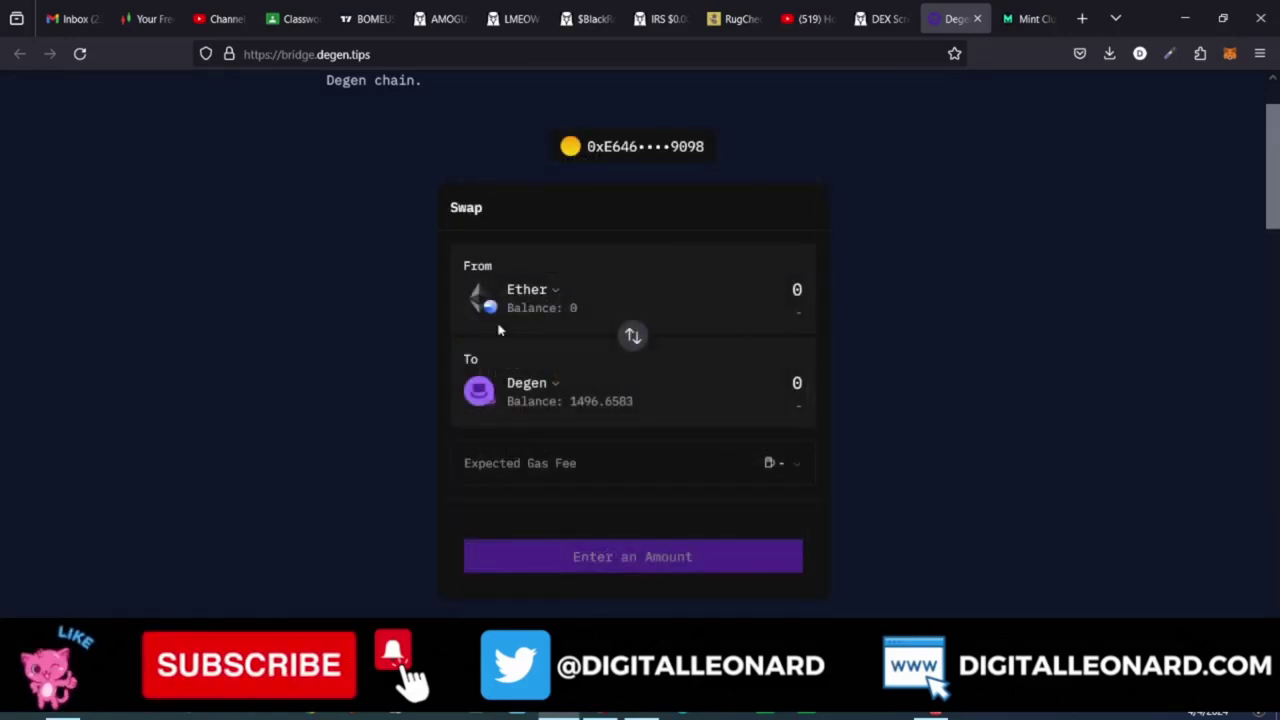
{"action": "left_click", "coordinate": [557, 384]}
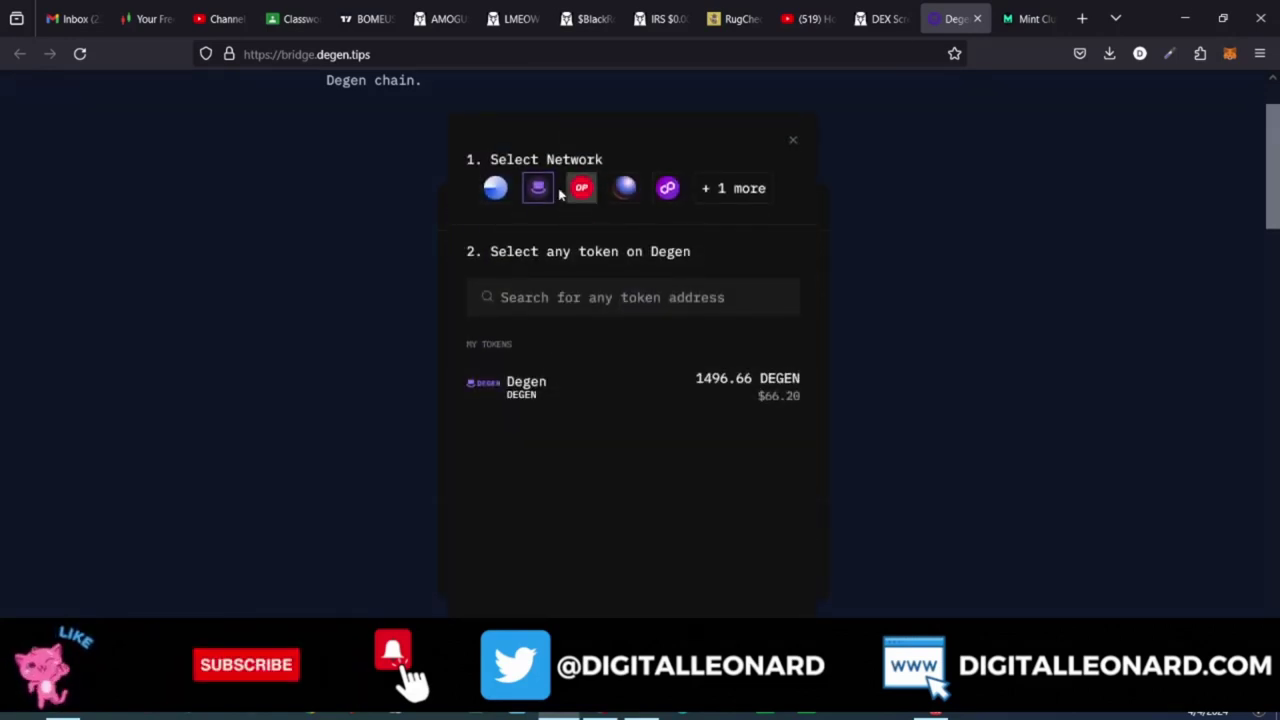
{"action": "left_click", "coordinate": [526, 391]}
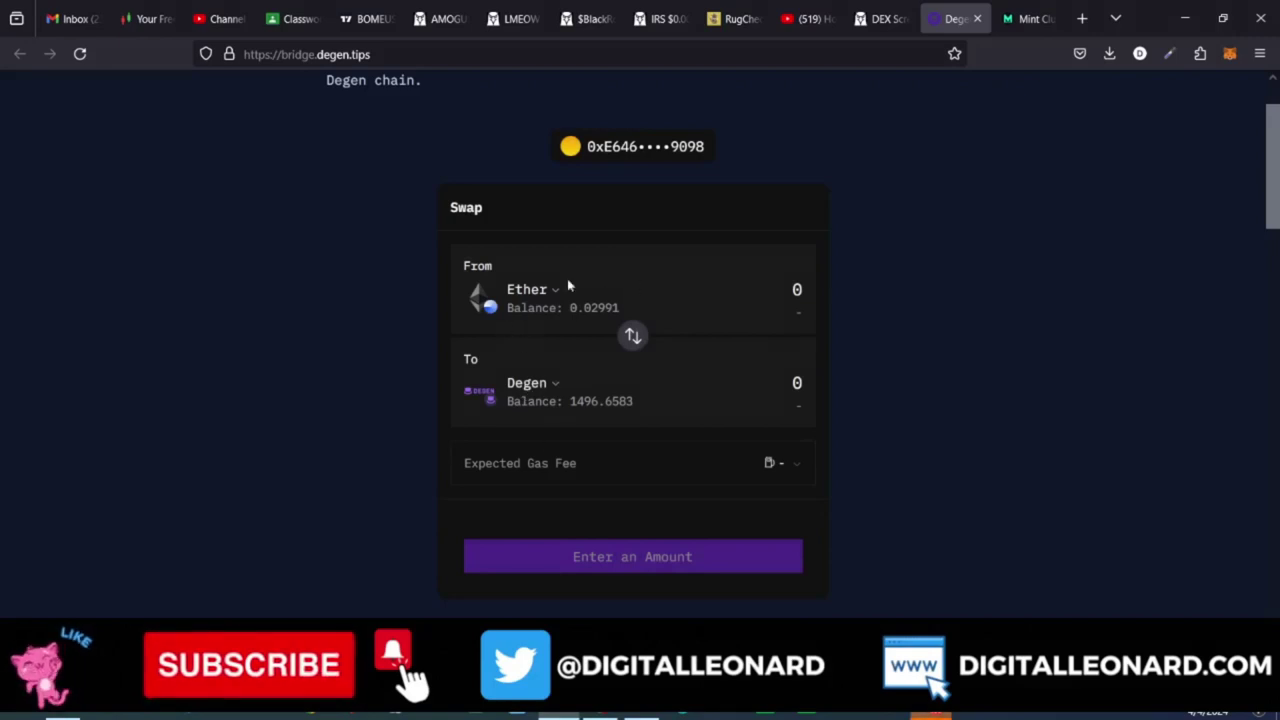
Step: Enter 0.01 Ether to receive about 743.8162 Degen, then check the wallet balances
{"action": "left_click", "coordinate": [751, 281]}
{"action": "double_click", "coordinate": [755, 281]}
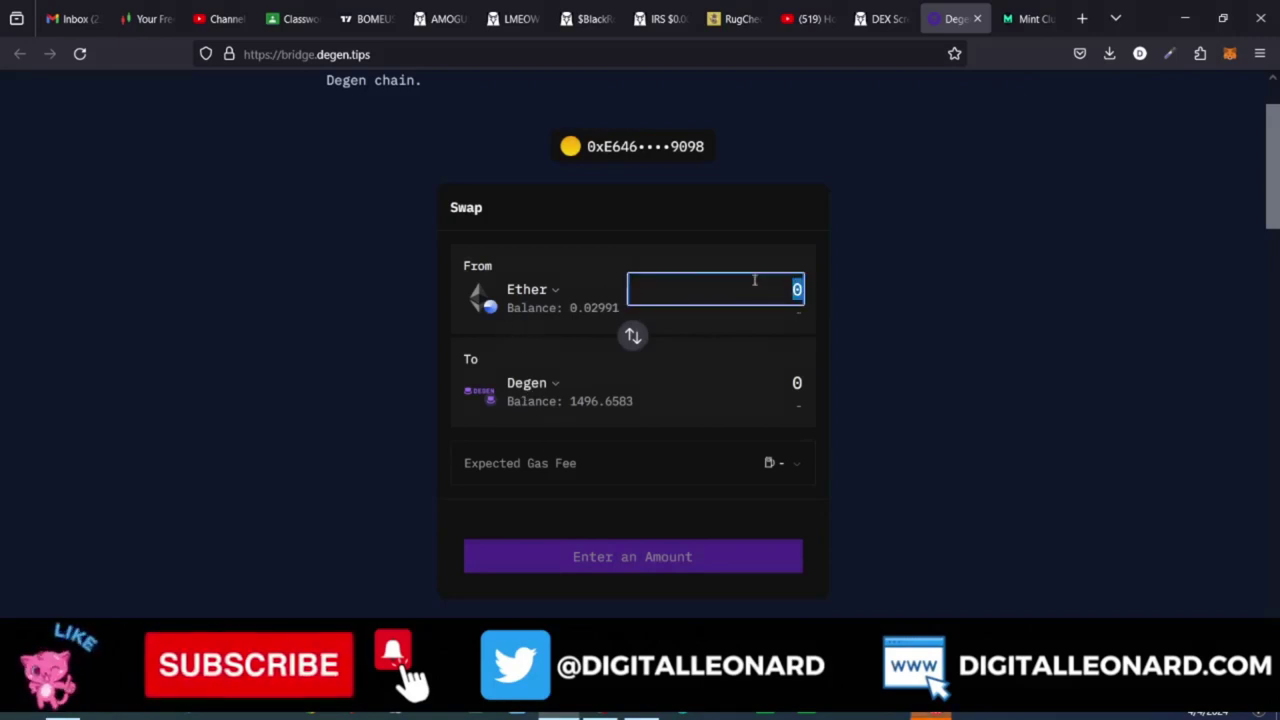
{"action": "type", "text": "0.01"}
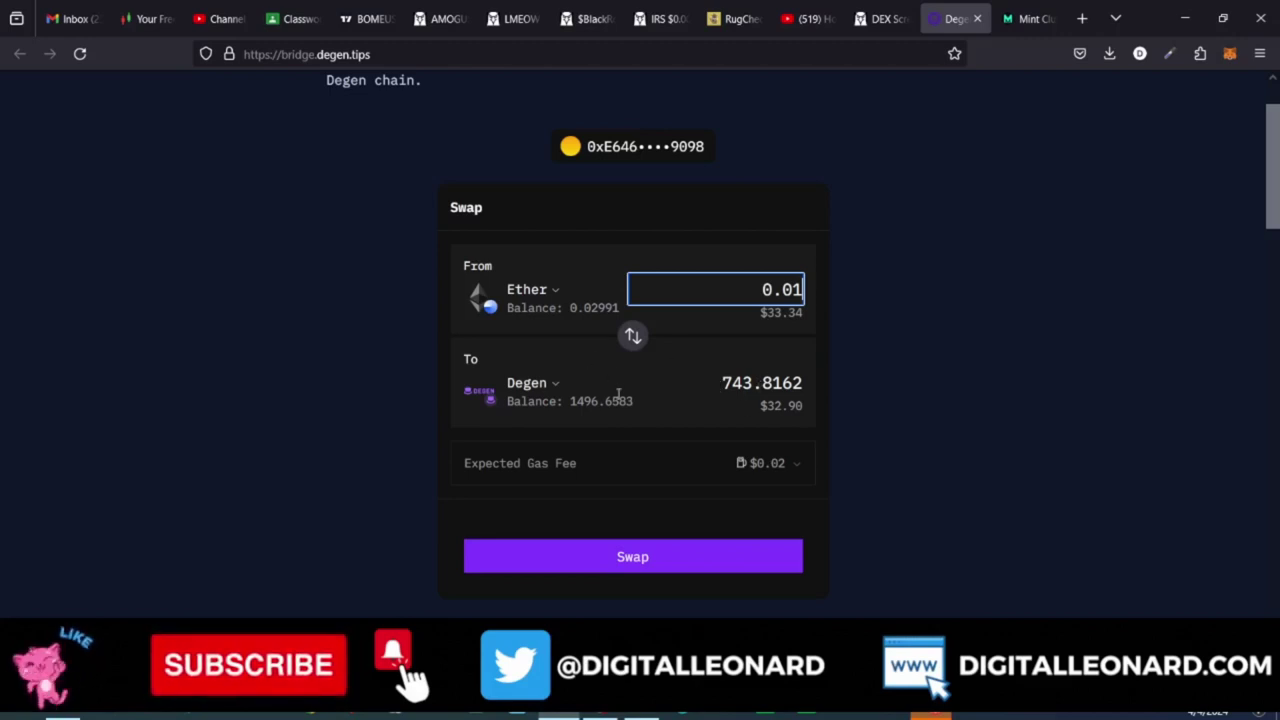
{"action": "left_click", "coordinate": [1230, 53]}
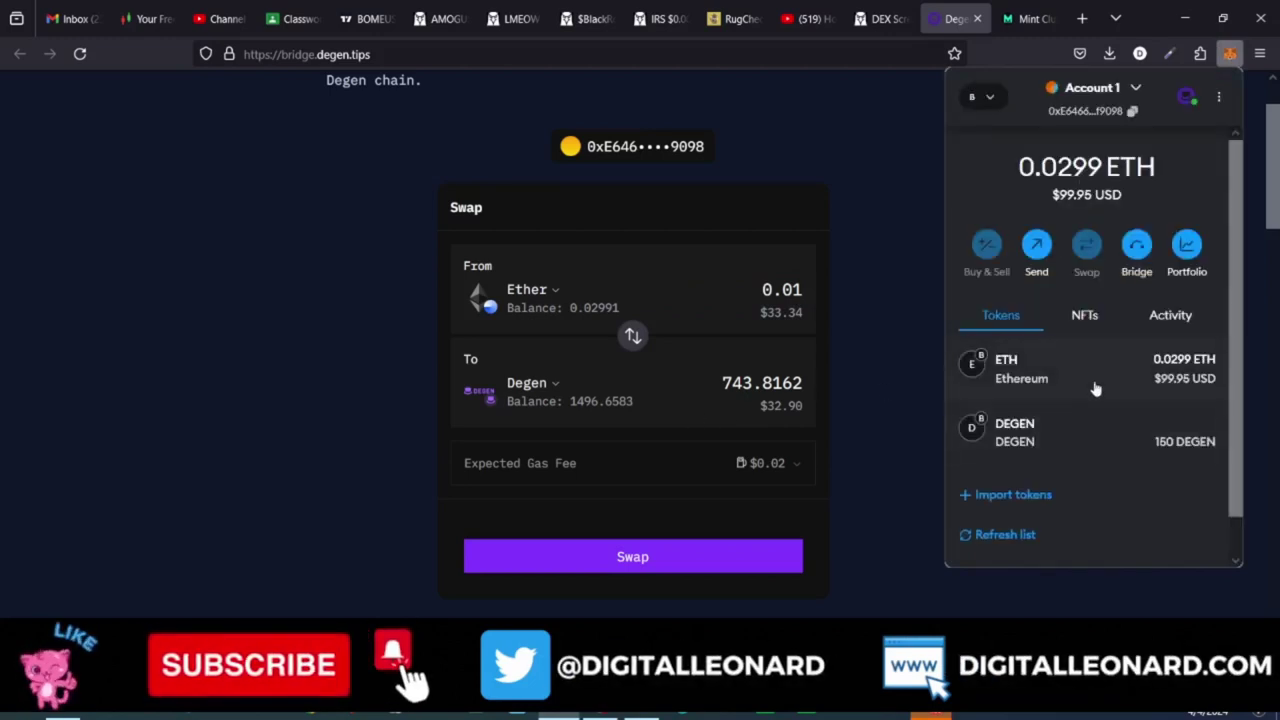
Step: Close the wallet panel and view Mint Club's explore page with Mint Club Creator trending
{"action": "left_click", "coordinate": [882, 412]}
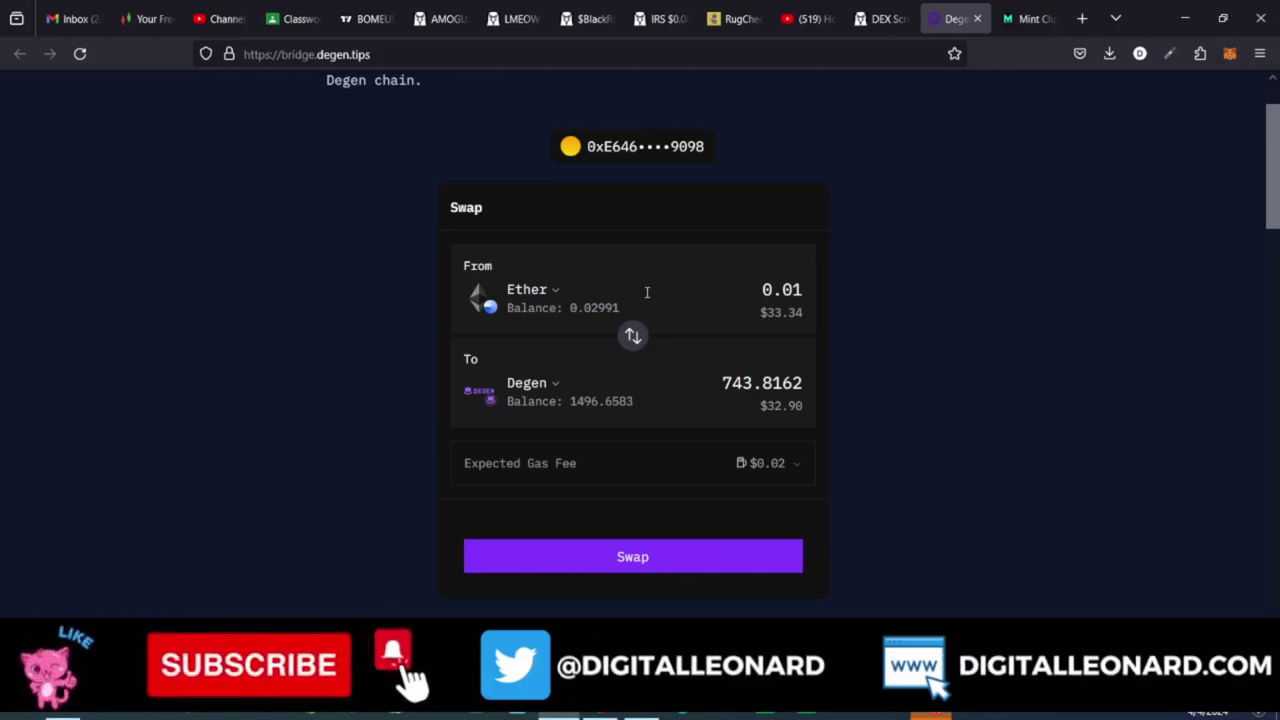
{"action": "left_click", "coordinate": [1027, 16]}
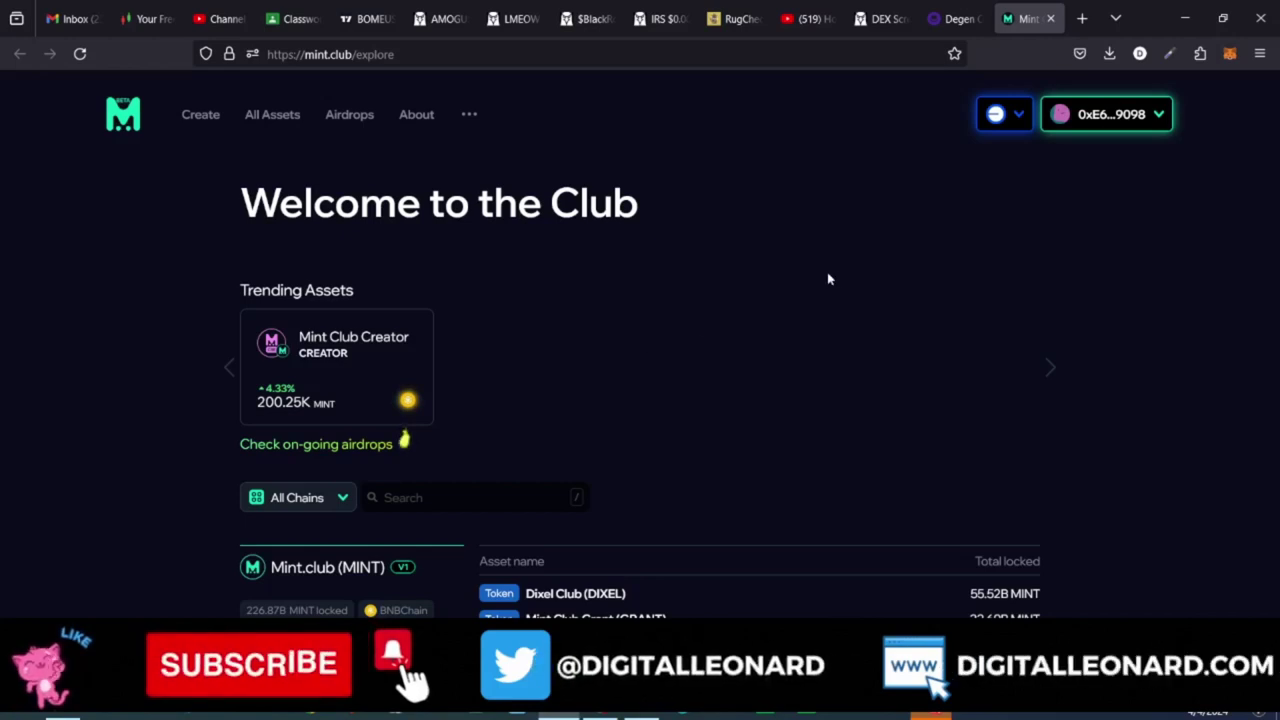
Step: Return to the tutorial video and like it, raising the count from 4 to 5
{"action": "left_click", "coordinate": [800, 12]}
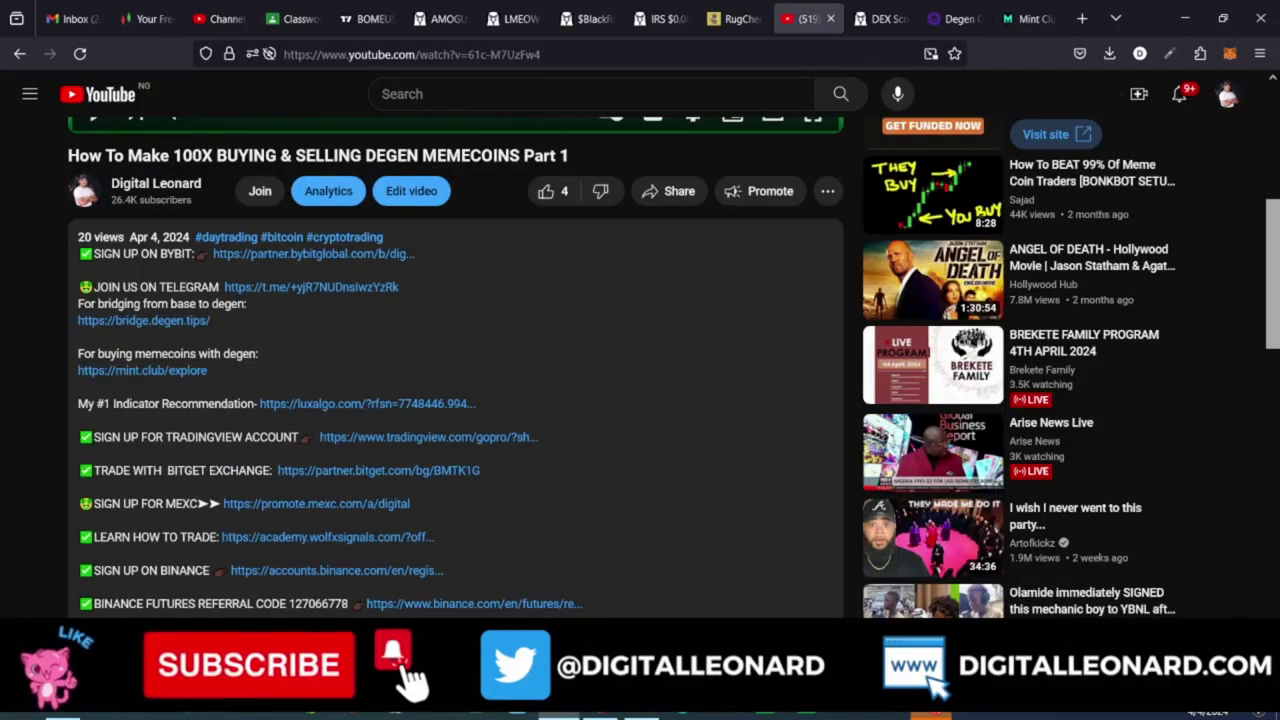
{"action": "scroll", "coordinate": [631, 577], "scroll_direction": "up", "scroll_amount": 2}
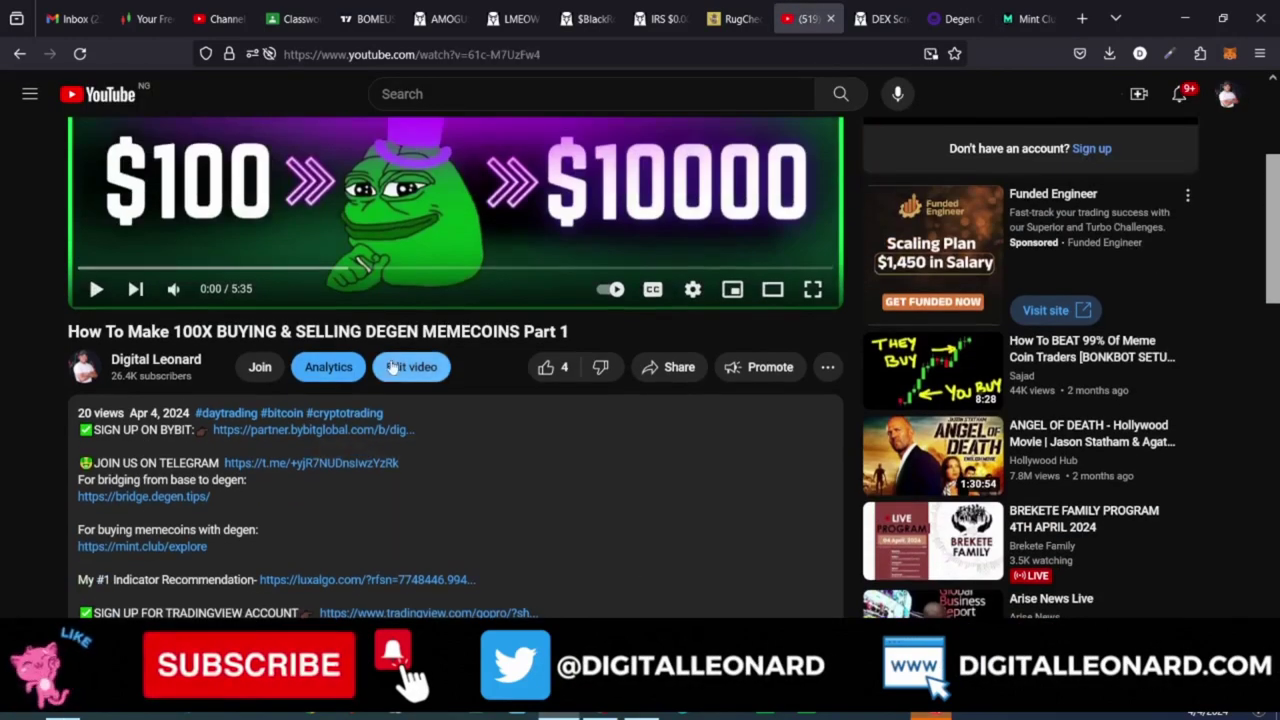
{"action": "scroll", "coordinate": [535, 330], "scroll_direction": "down", "scroll_amount": 2}
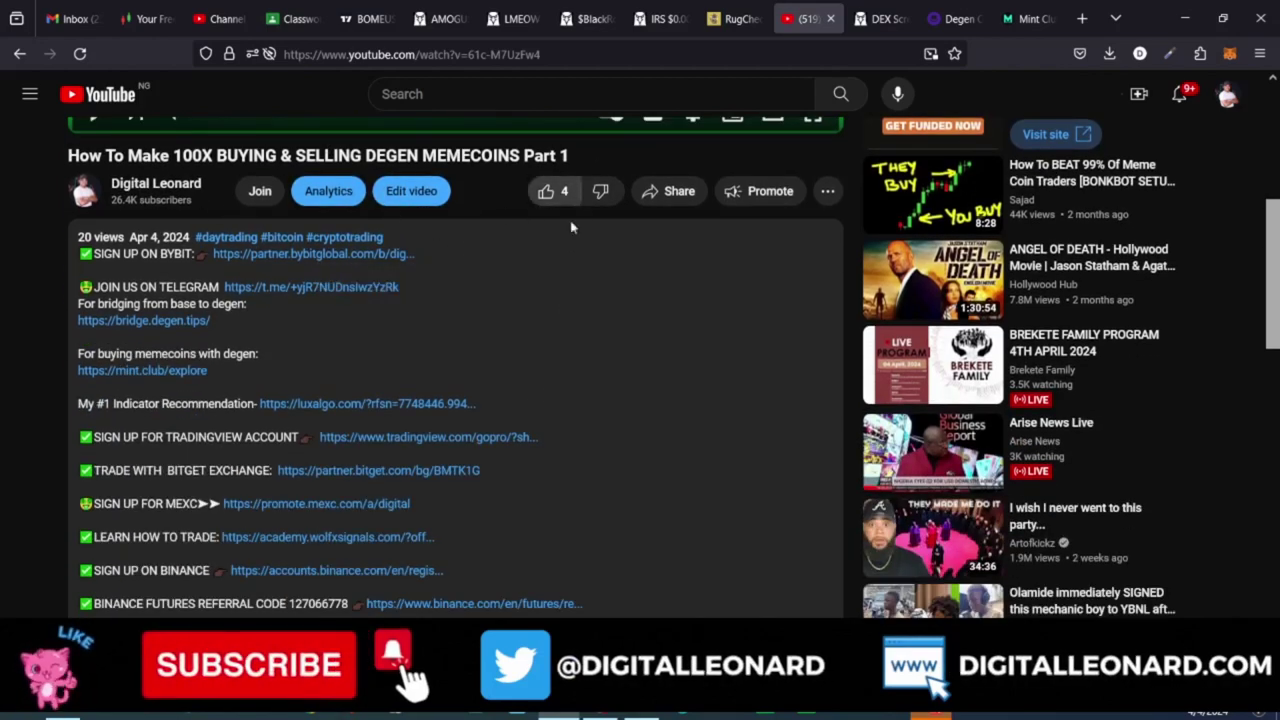
{"action": "left_click", "coordinate": [548, 191]}
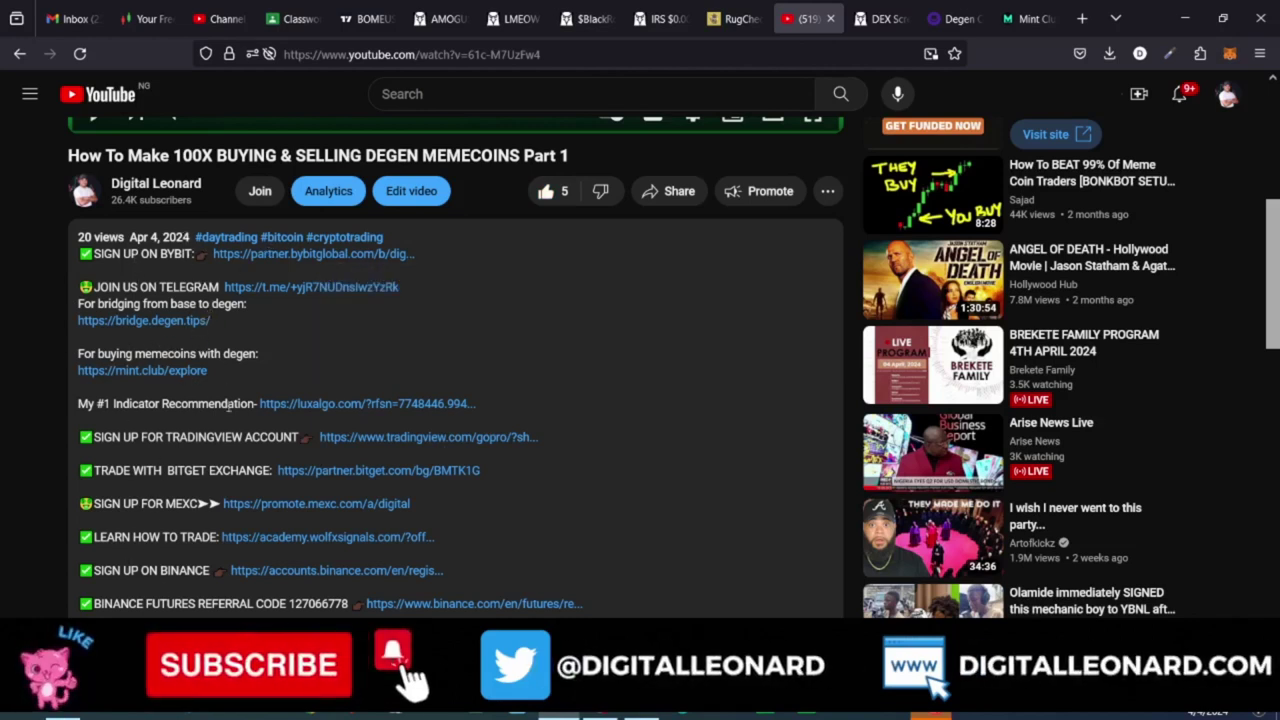
Step: Re-expand the description to show the bridge.degen.tips and mint.club/explore links
{"action": "scroll", "coordinate": [285, 366], "scroll_direction": "down", "scroll_amount": 10}
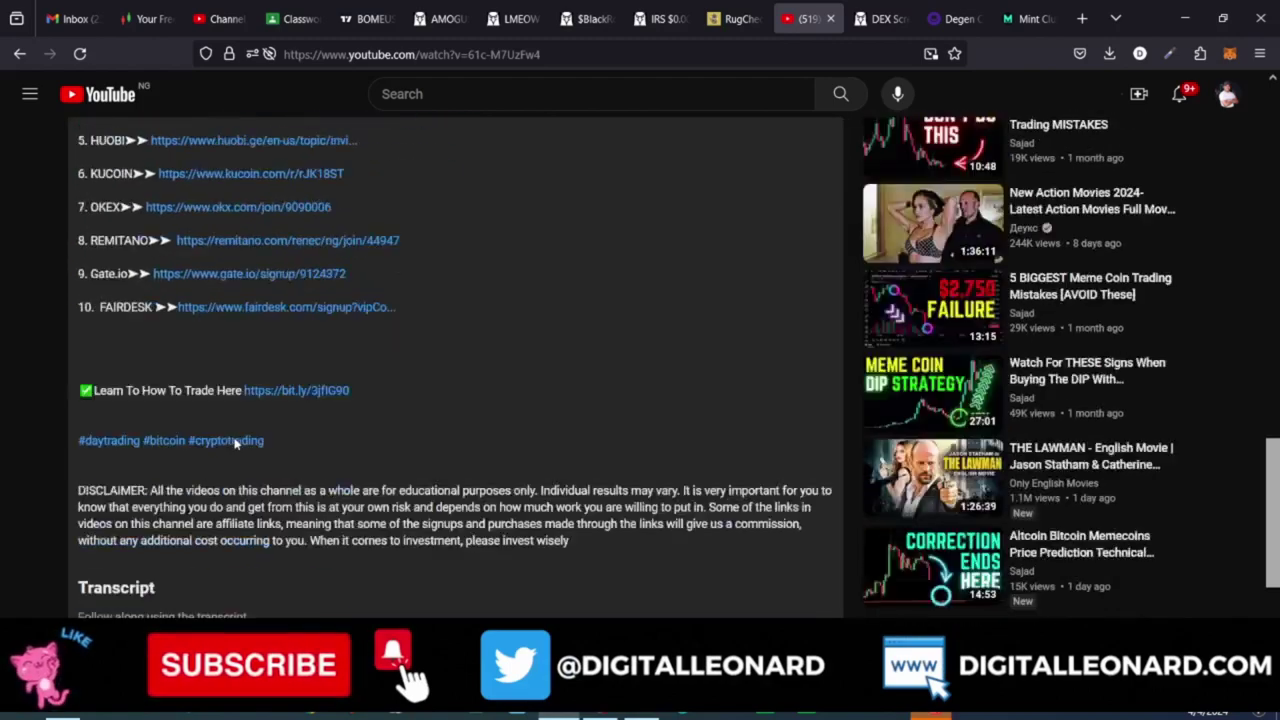
{"action": "scroll", "coordinate": [236, 443], "scroll_direction": "down", "scroll_amount": 4}
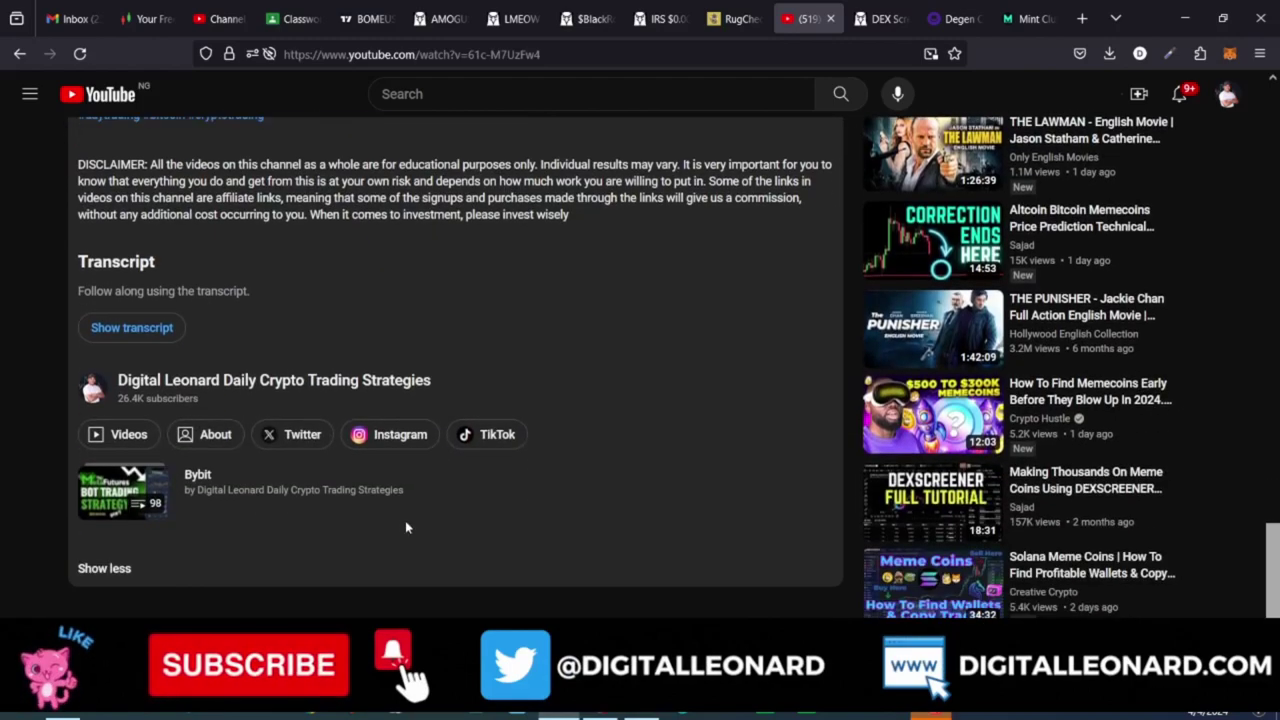
{"action": "left_click", "coordinate": [118, 568]}
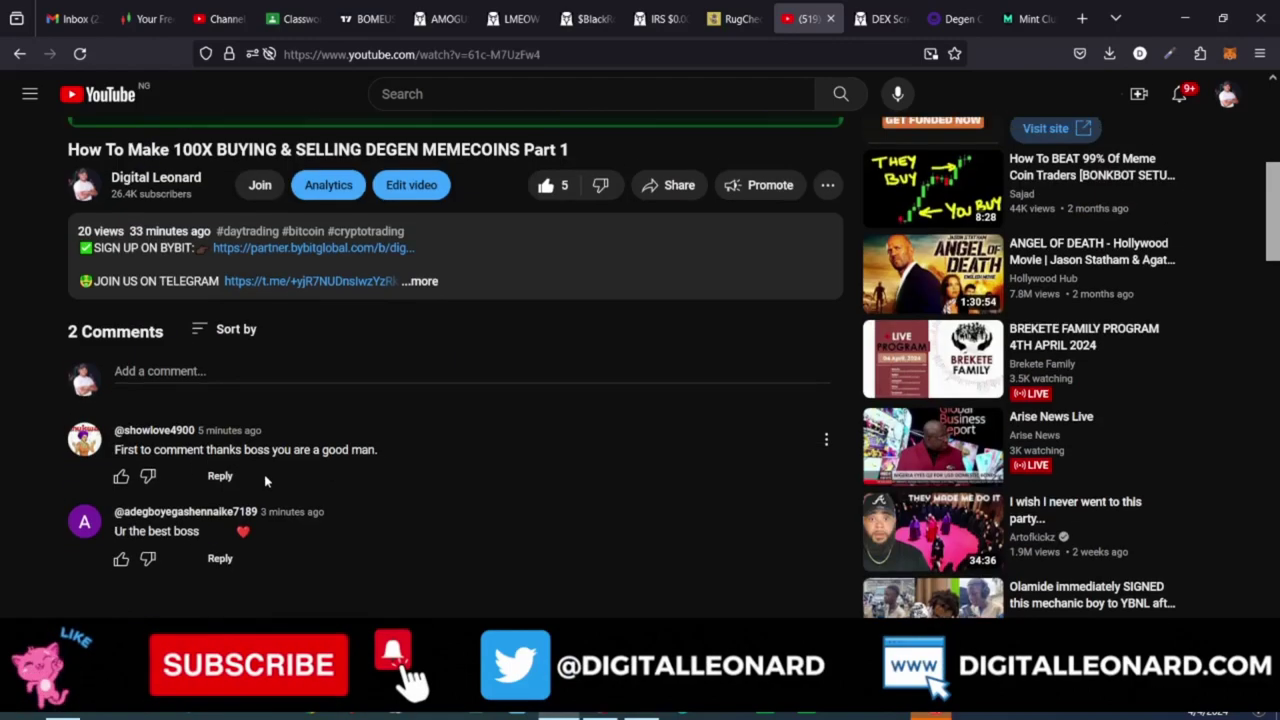
{"action": "scroll", "coordinate": [258, 470], "scroll_direction": "up", "scroll_amount": 1}
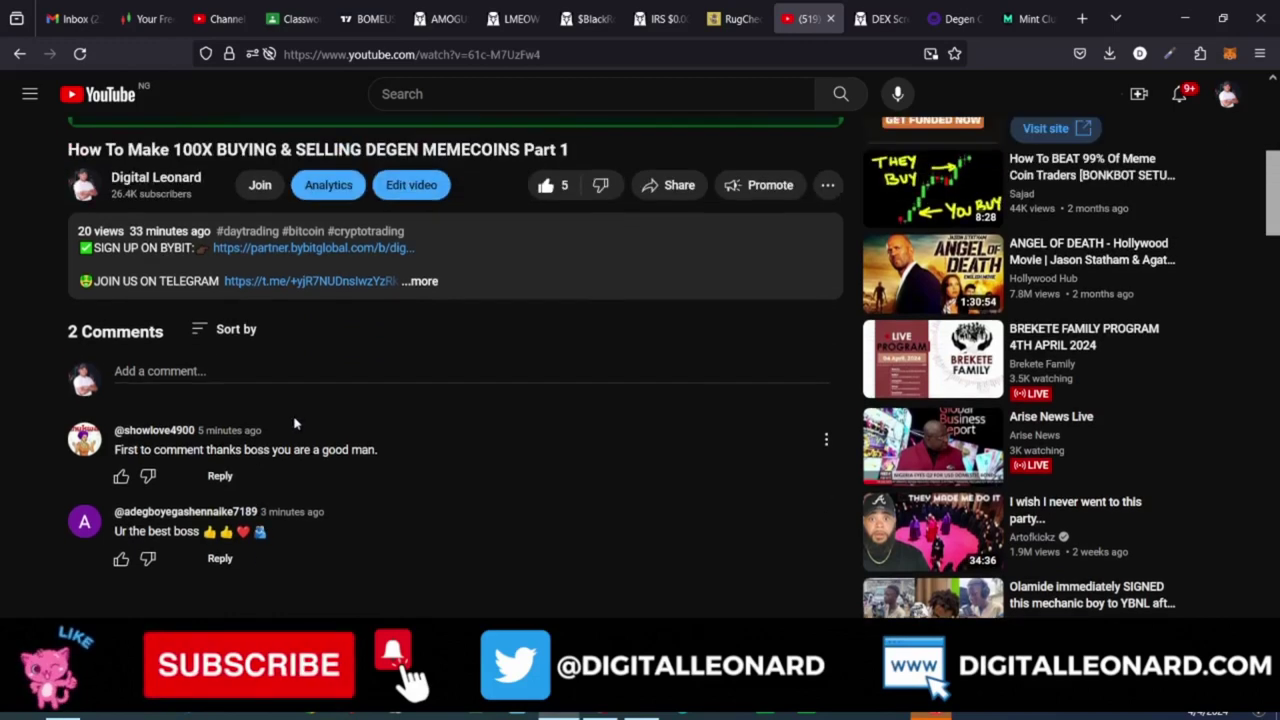
{"action": "left_click", "coordinate": [428, 285]}
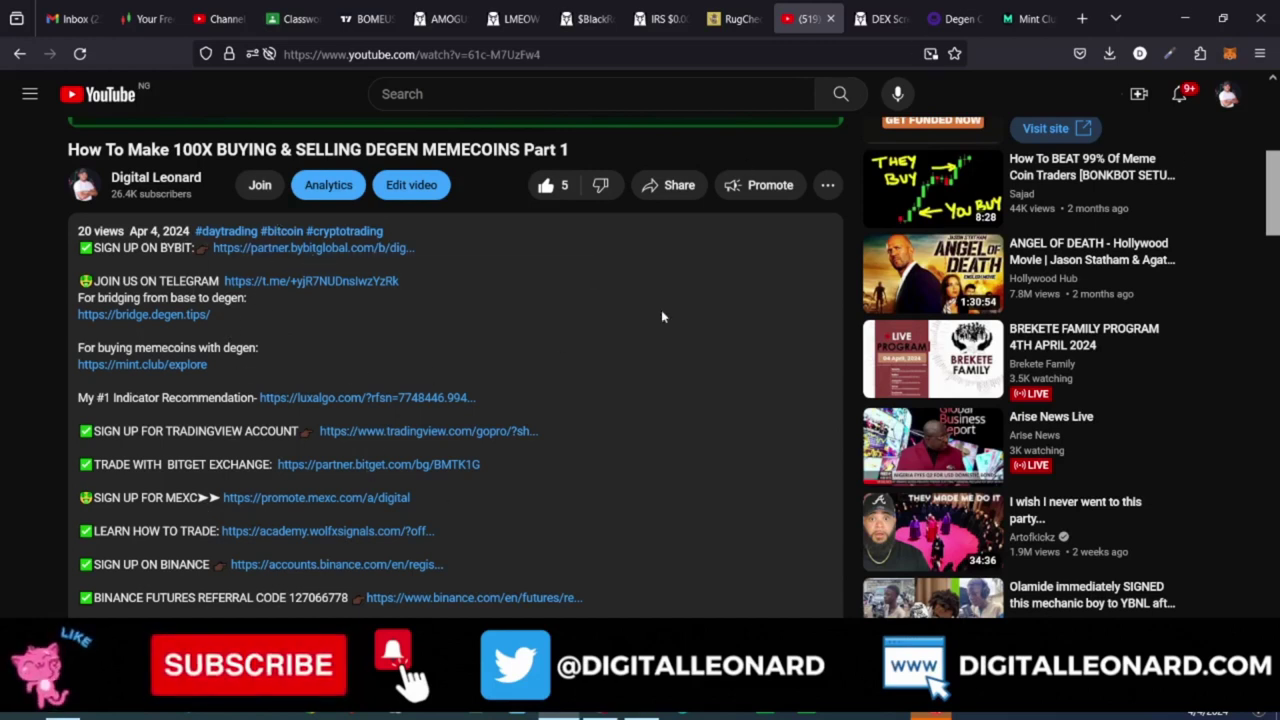
Step: Browse Mint Club's trending assets, including Degen Pepe at 0.001371 WDEGEN and Exit Ape
{"action": "left_click", "coordinate": [1025, 18]}
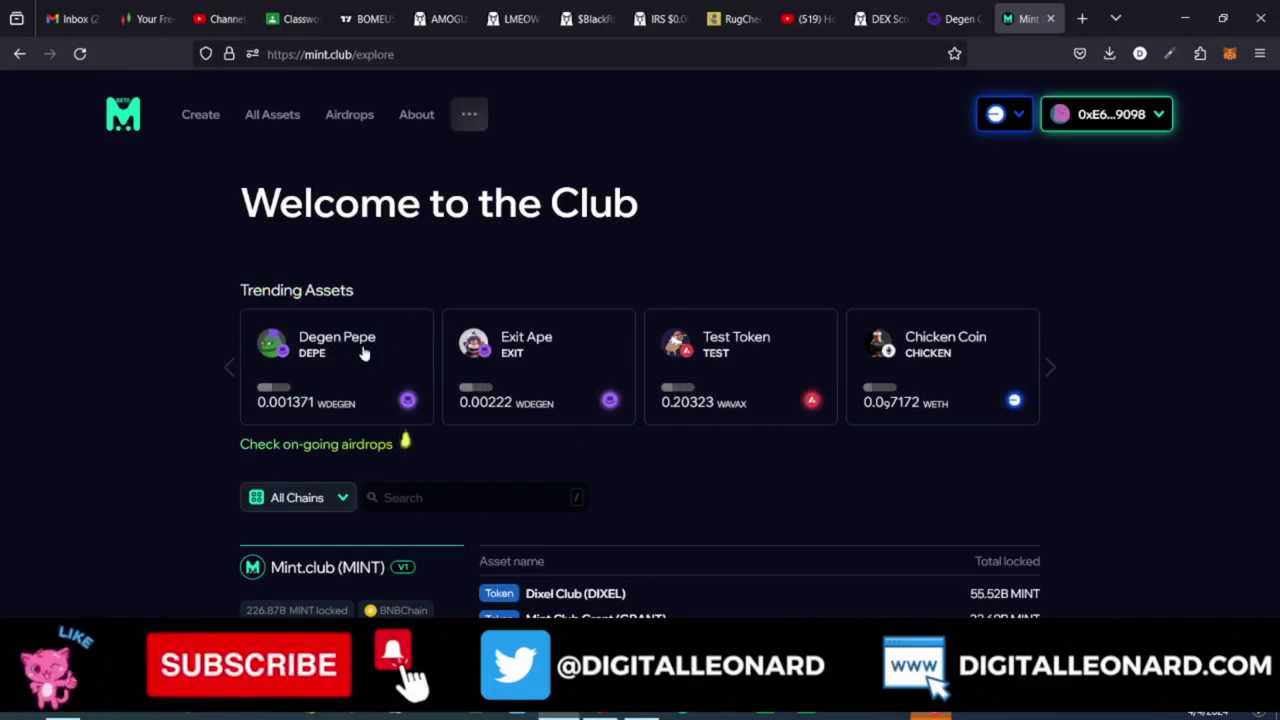
{"action": "scroll", "coordinate": [363, 352], "scroll_direction": "down", "scroll_amount": 3}
{"action": "scroll", "coordinate": [300, 320], "scroll_direction": "up", "scroll_amount": 3}
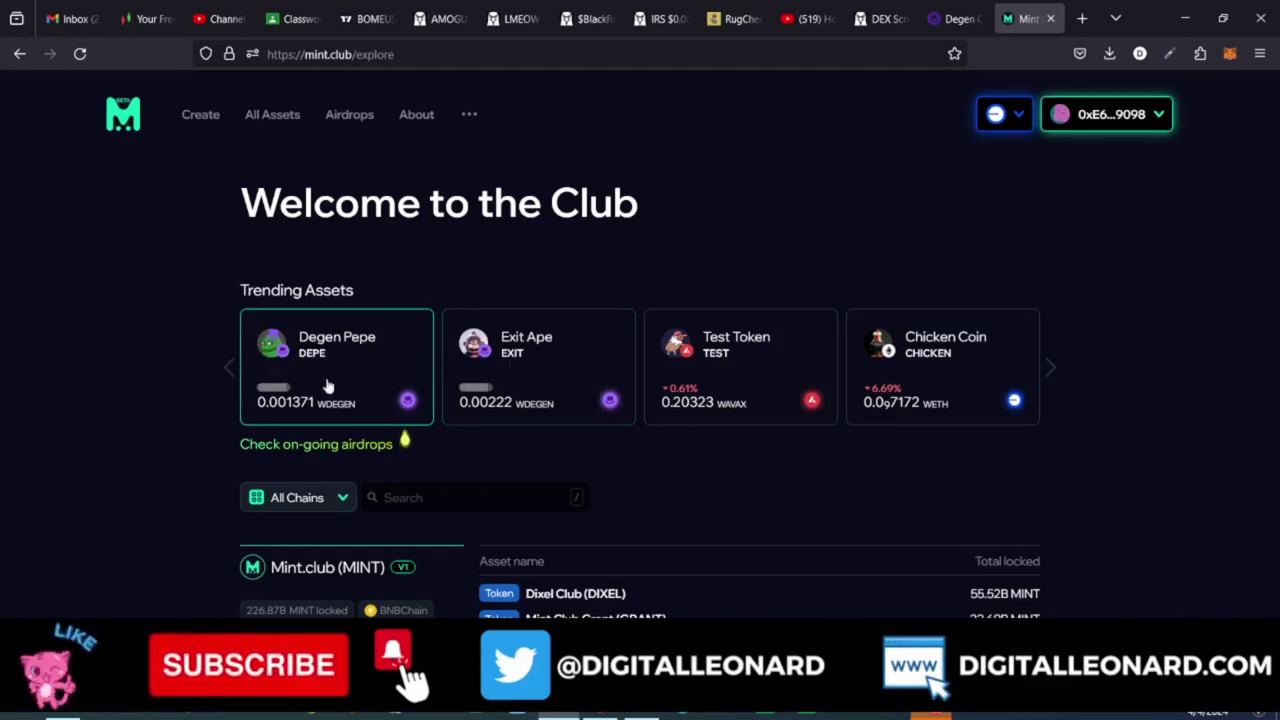
Step: Open the Exit Ape (EXIT) token page priced at 0.00222 WDEGEN
{"action": "left_click", "coordinate": [561, 355]}
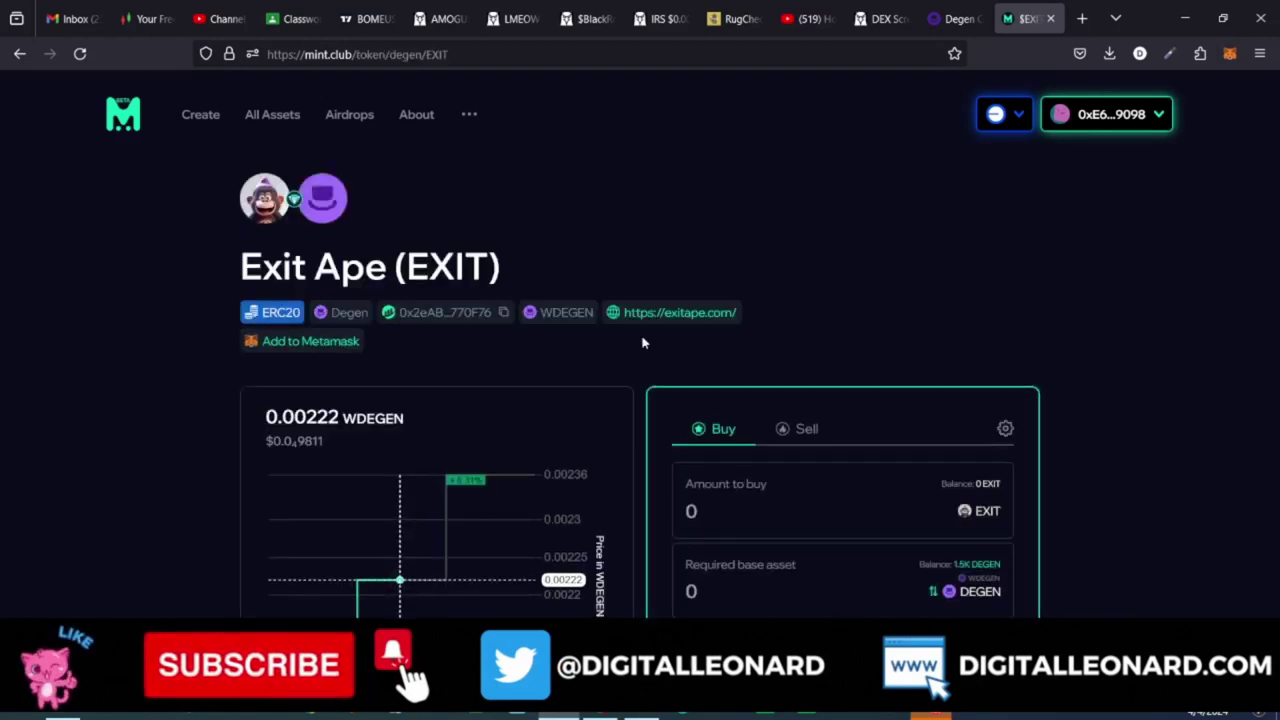
{"action": "scroll", "coordinate": [645, 360], "scroll_direction": "down", "scroll_amount": 2}
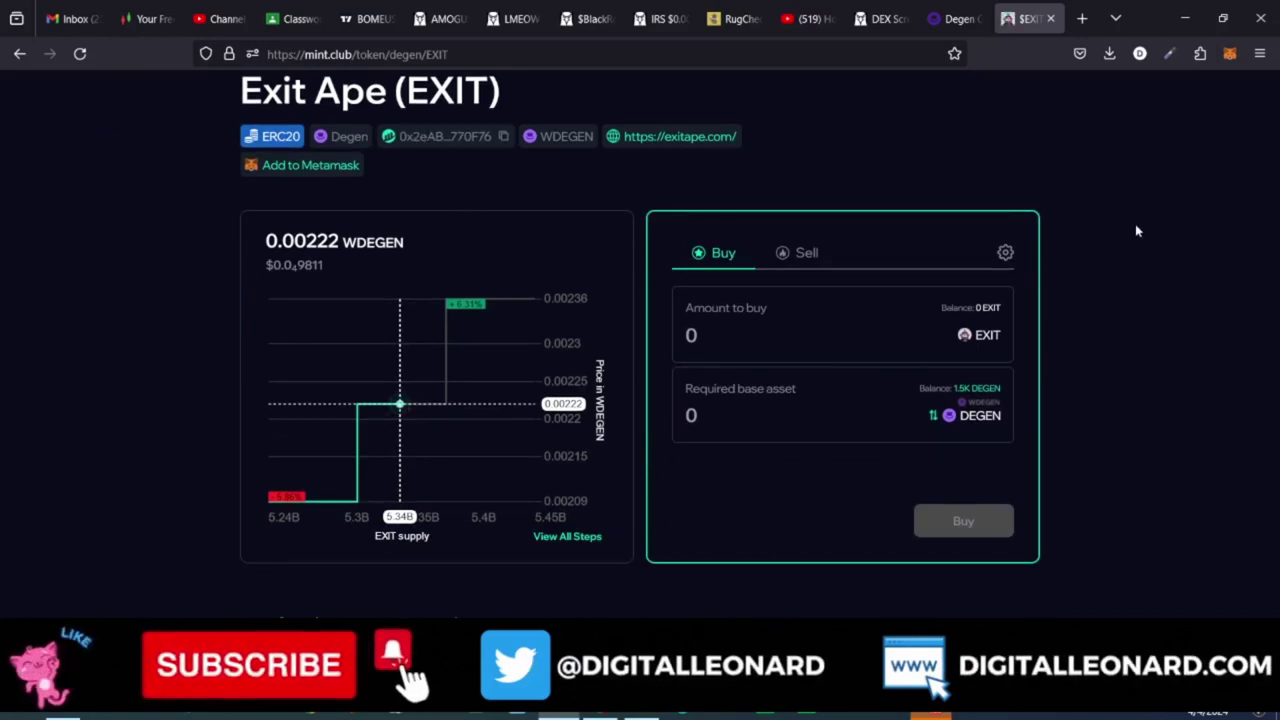
{"action": "scroll", "coordinate": [1120, 377], "scroll_direction": "up", "scroll_amount": 2}
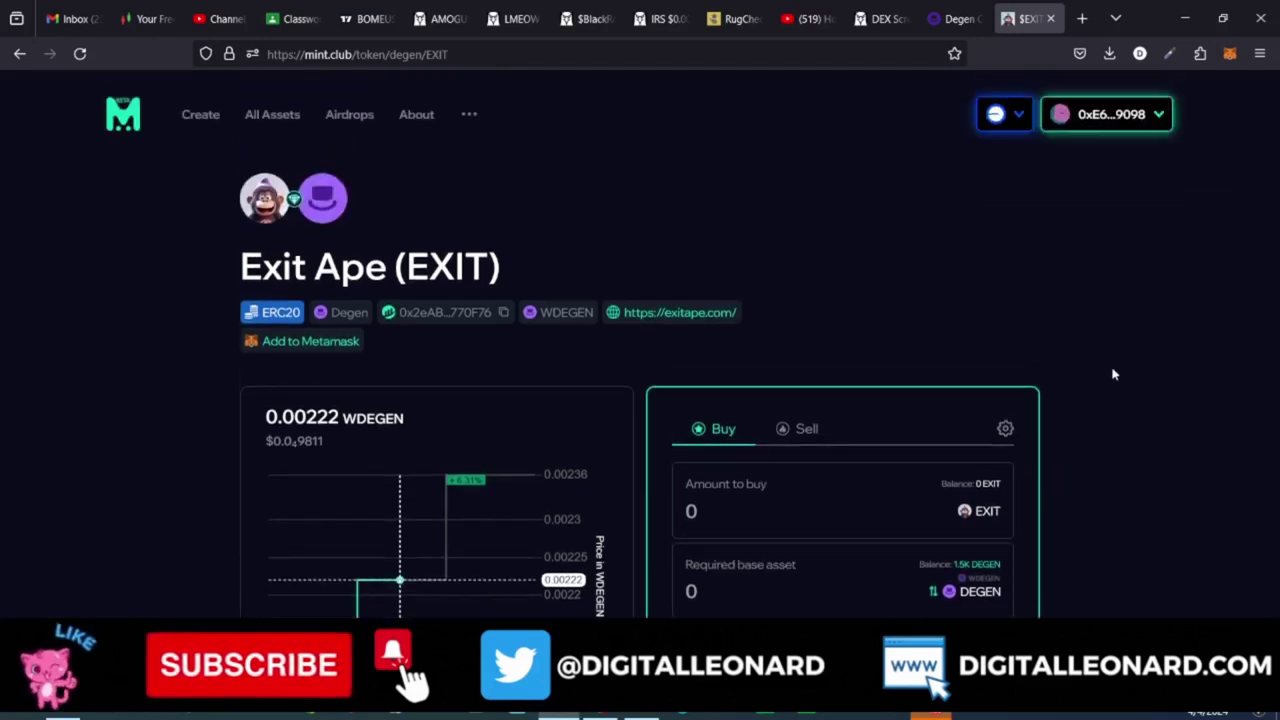
Step: Switch the wallet from Base to the Degen network and approve it in MetaMask
{"action": "left_click", "coordinate": [1003, 114]}
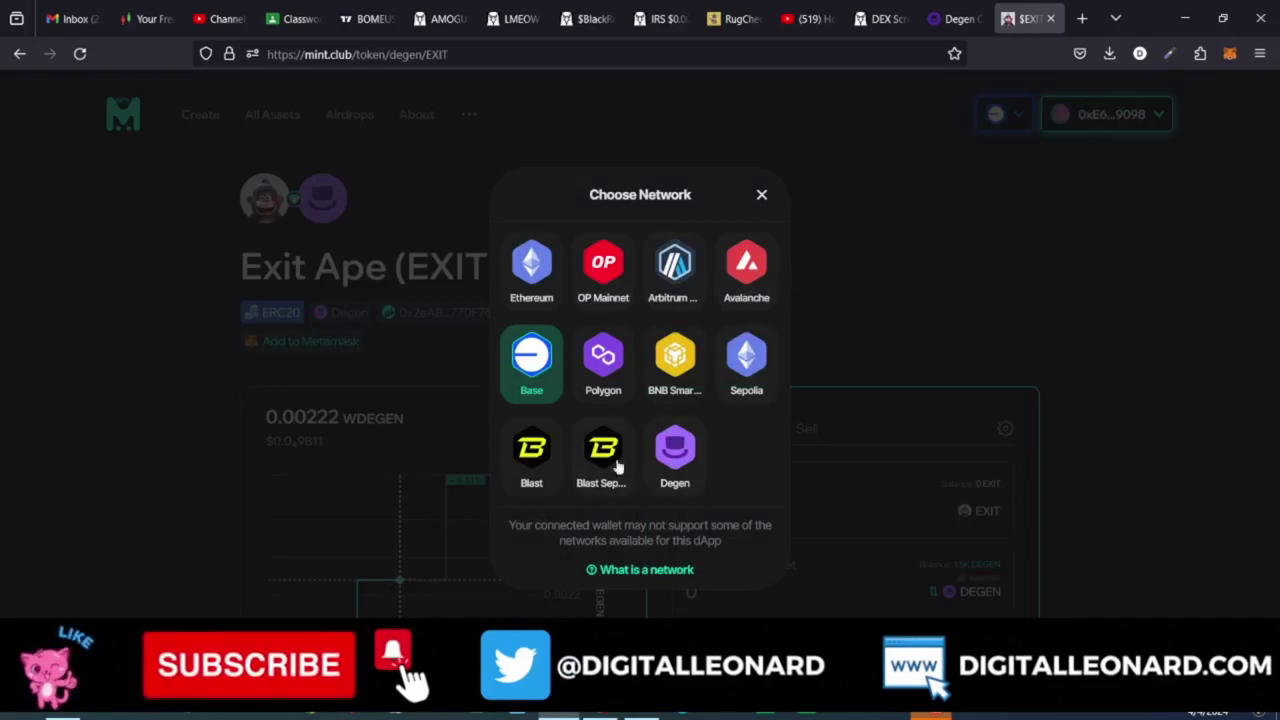
{"action": "left_click", "coordinate": [677, 452]}
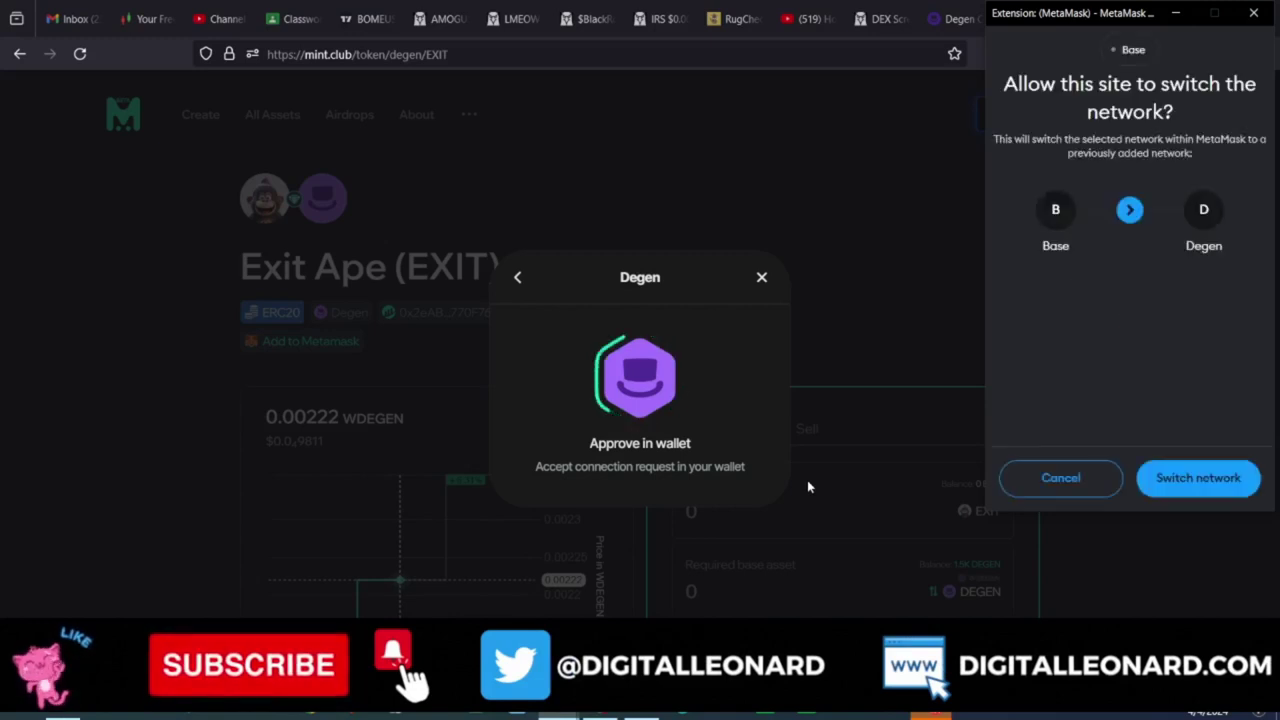
{"action": "left_click", "coordinate": [1199, 480]}
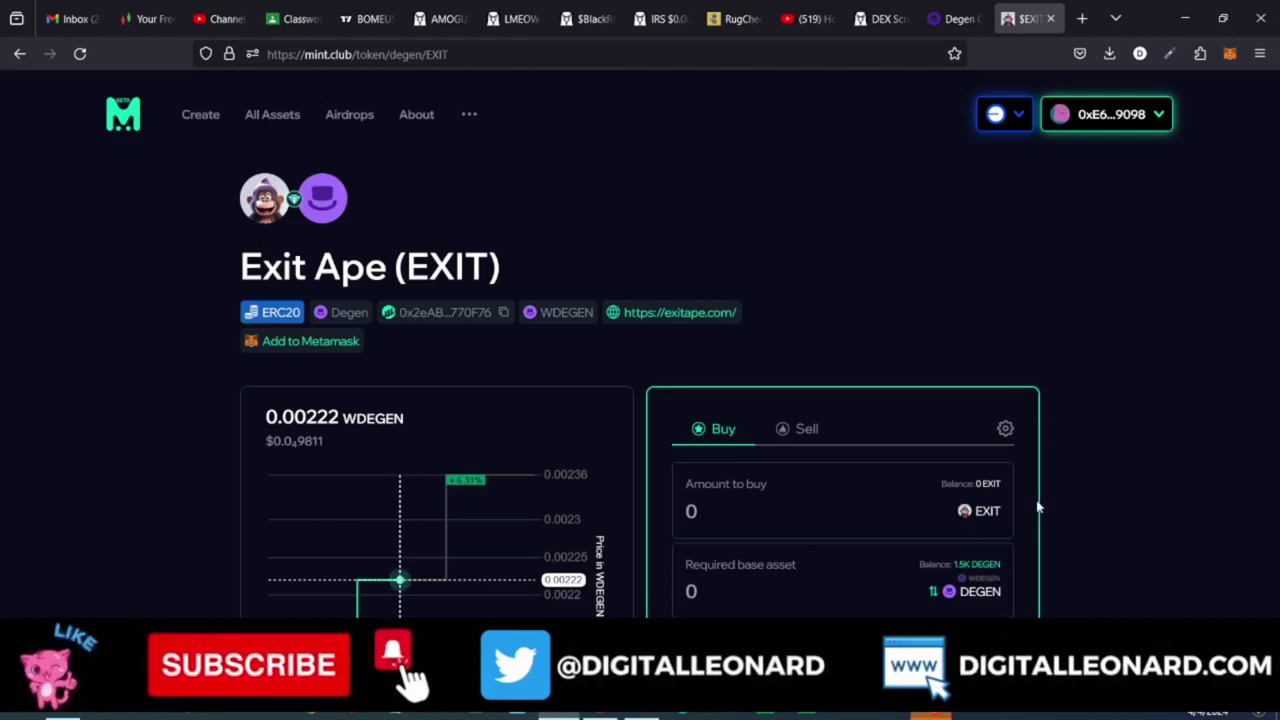
Step: Enter 50 DEGEN to spend, quoting about 22,299.53 EXIT with 0.49505 WDEGEN royalties
{"action": "scroll", "coordinate": [1049, 419], "scroll_direction": "down", "scroll_amount": 1}
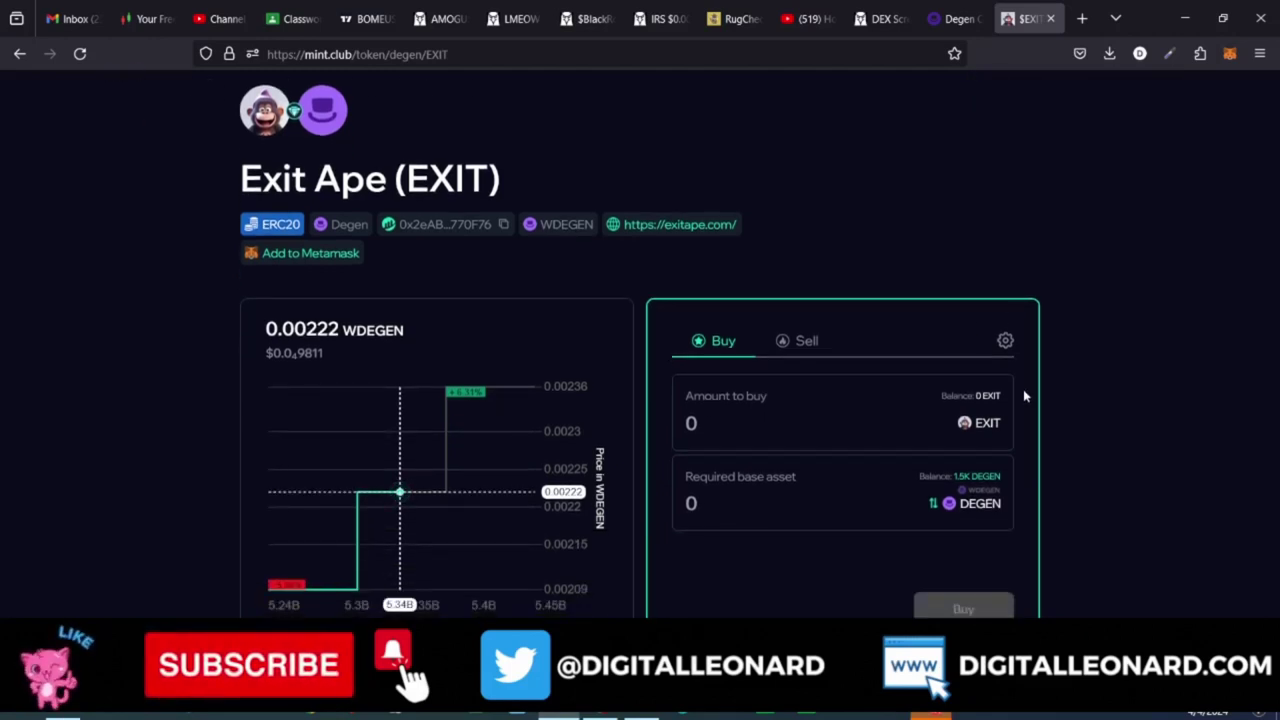
{"action": "scroll", "coordinate": [1023, 390], "scroll_direction": "down", "scroll_amount": 1}
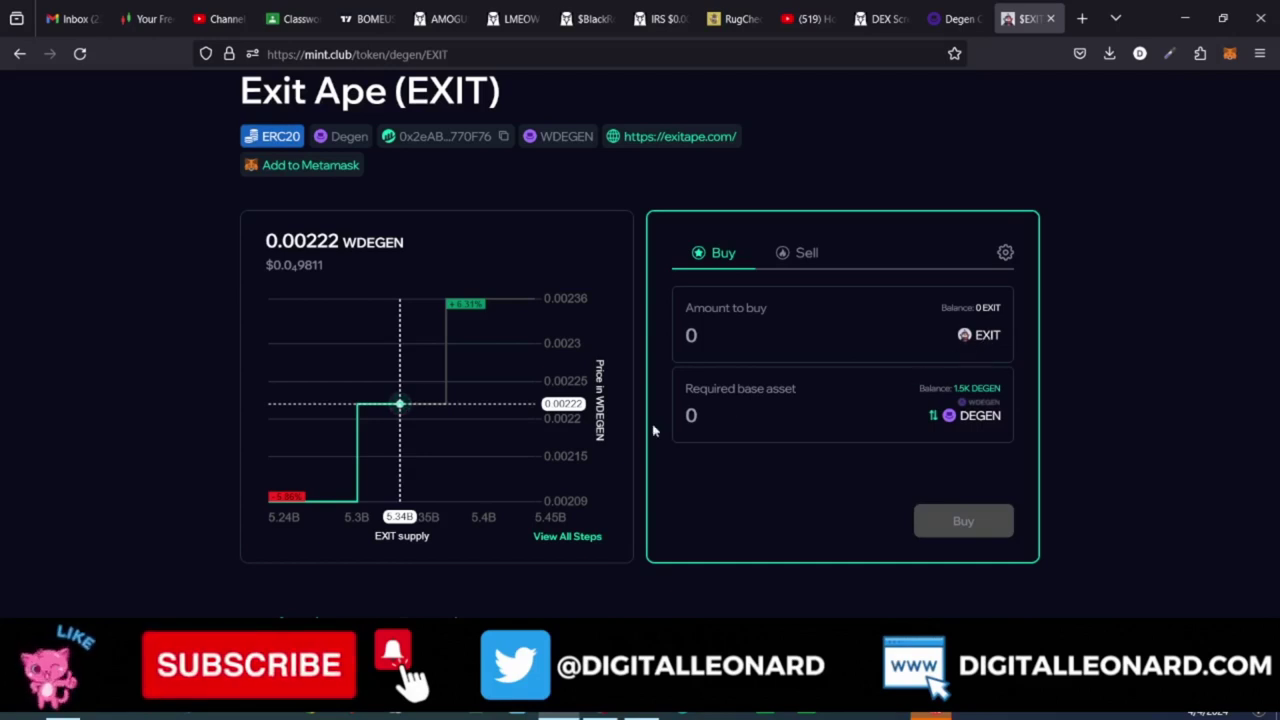
{"action": "left_click", "coordinate": [752, 419]}
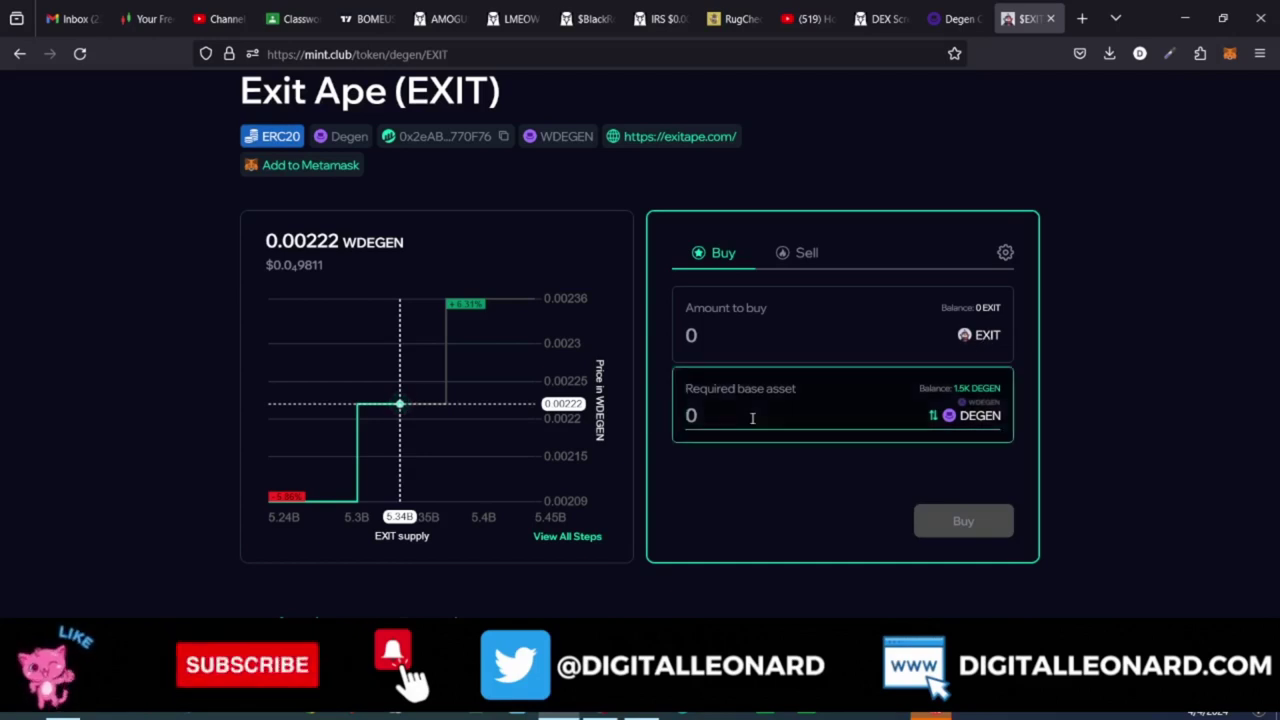
{"action": "type", "text": "50"}
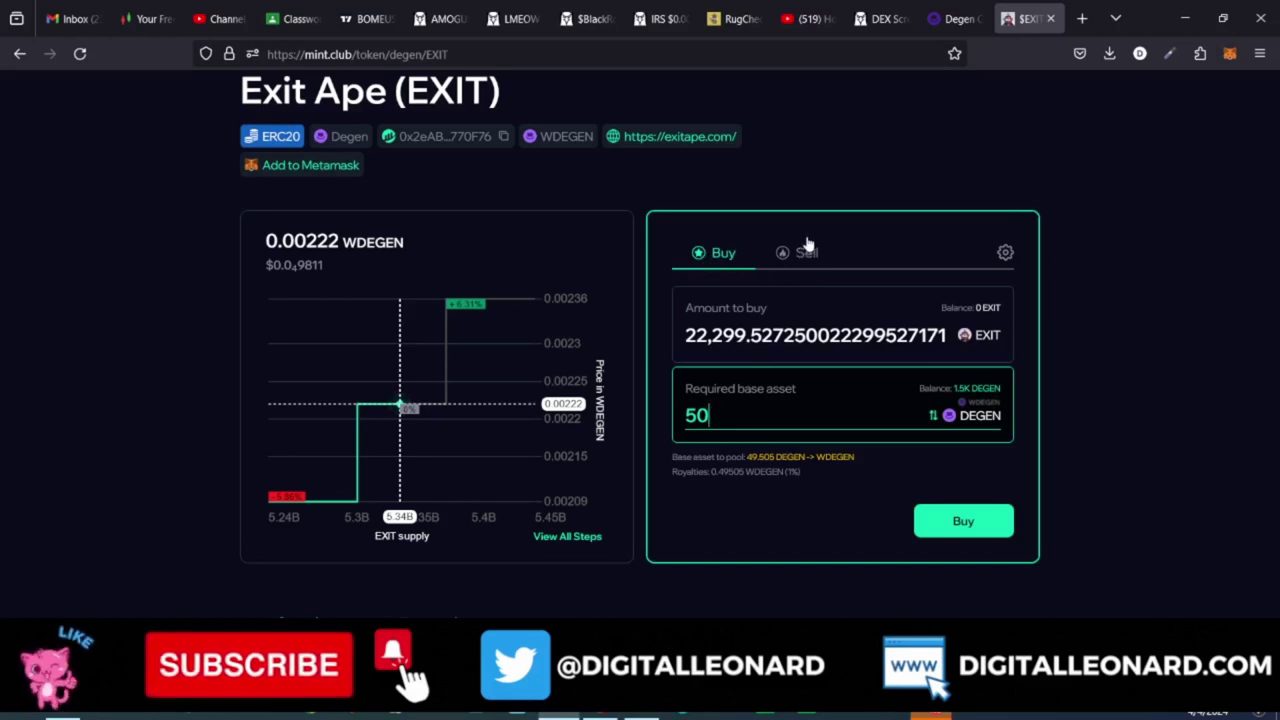
Step: Buy 22.3K EXIT for 50 DEGEN and confirm the transaction in MetaMask
{"action": "left_click", "coordinate": [957, 522]}
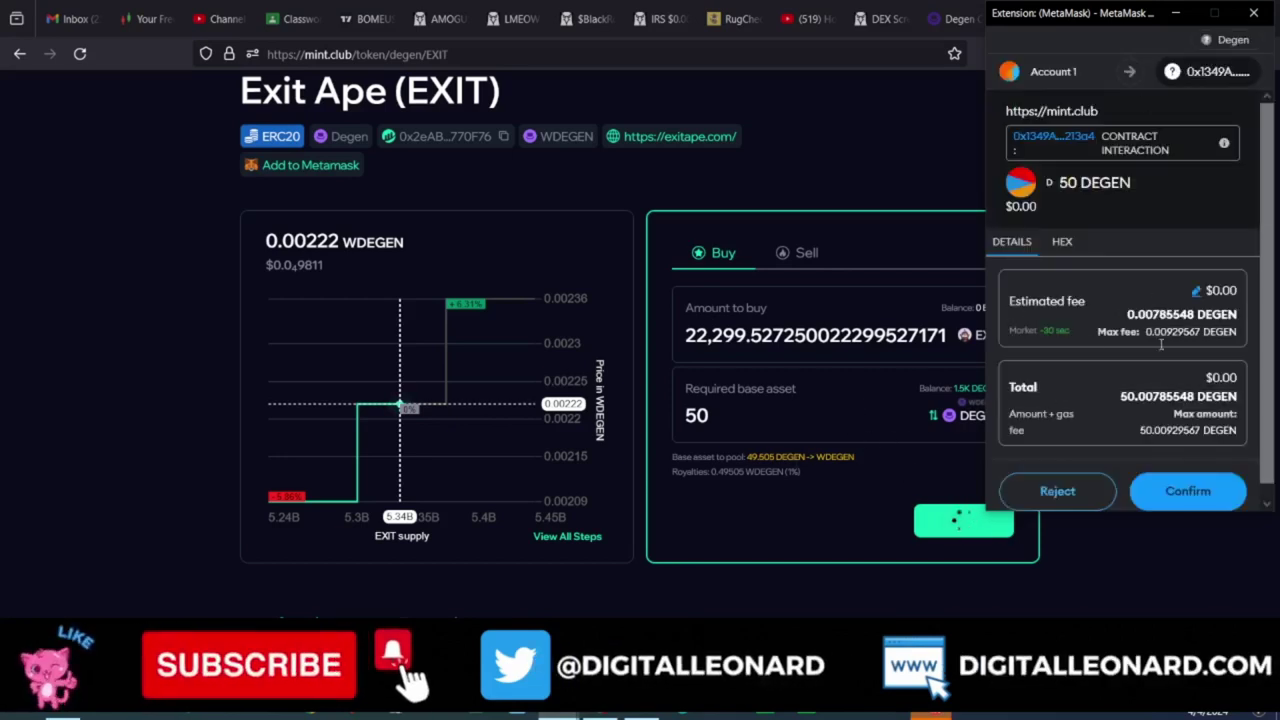
{"action": "scroll", "coordinate": [1173, 515], "scroll_direction": "down", "scroll_amount": 1}
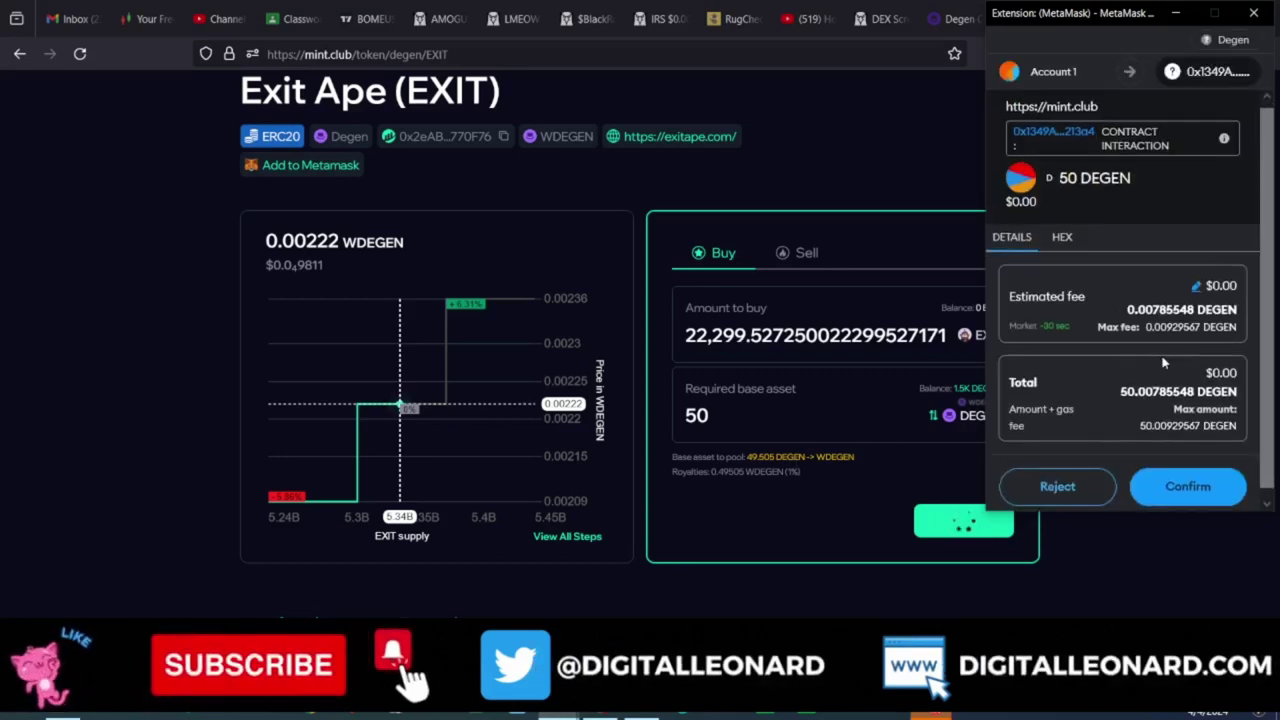
{"action": "left_click", "coordinate": [1190, 478]}
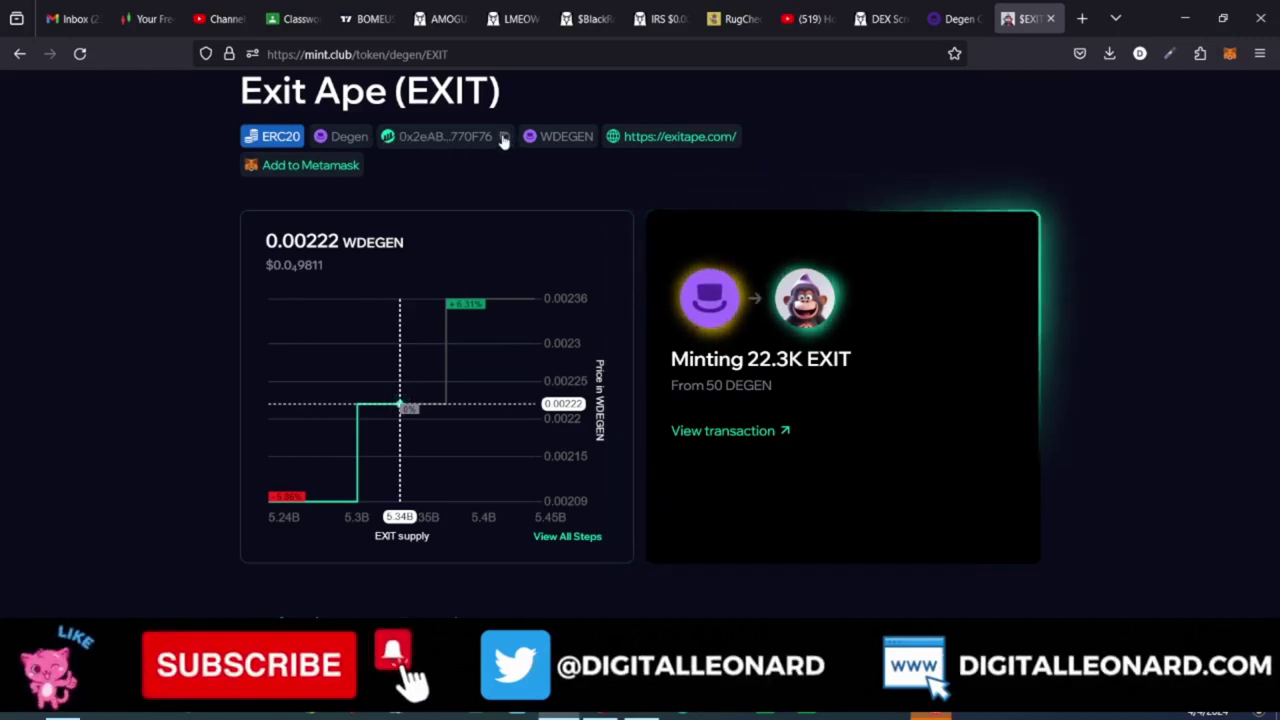
Step: Copy the EXIT contract address and bring up the token list in MetaMask
{"action": "left_click", "coordinate": [503, 138]}
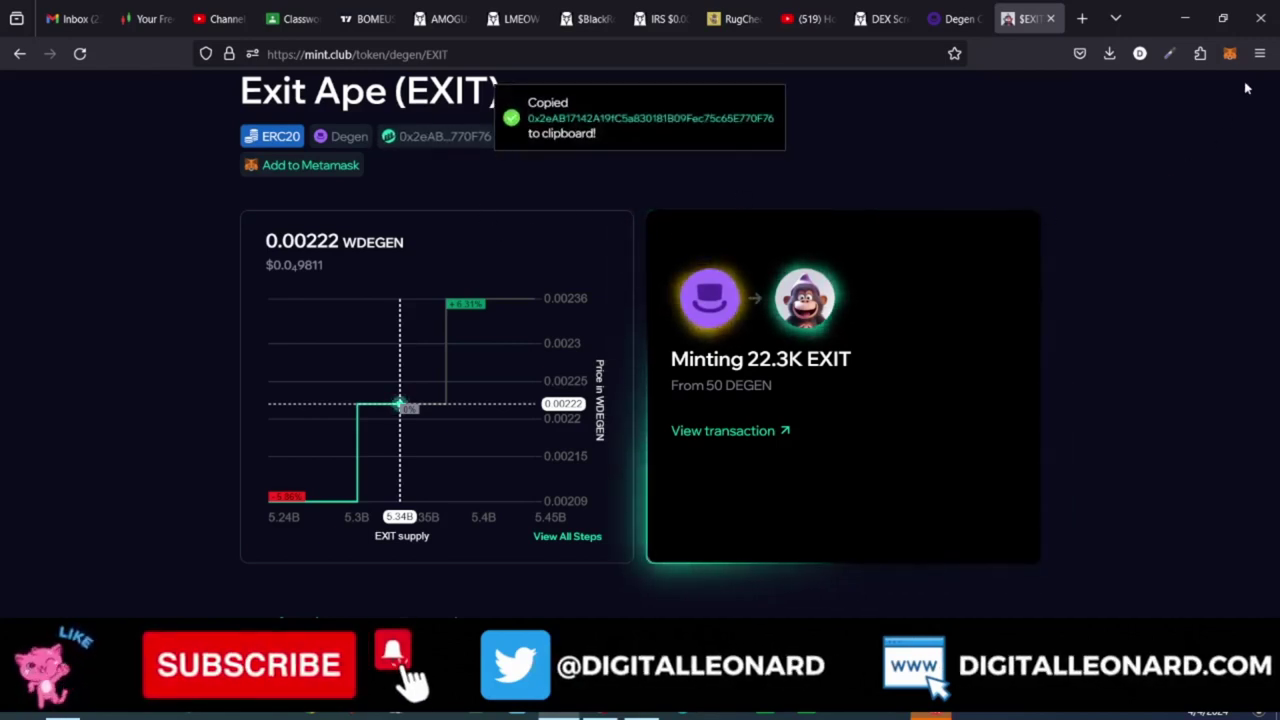
{"action": "left_click", "coordinate": [1230, 54]}
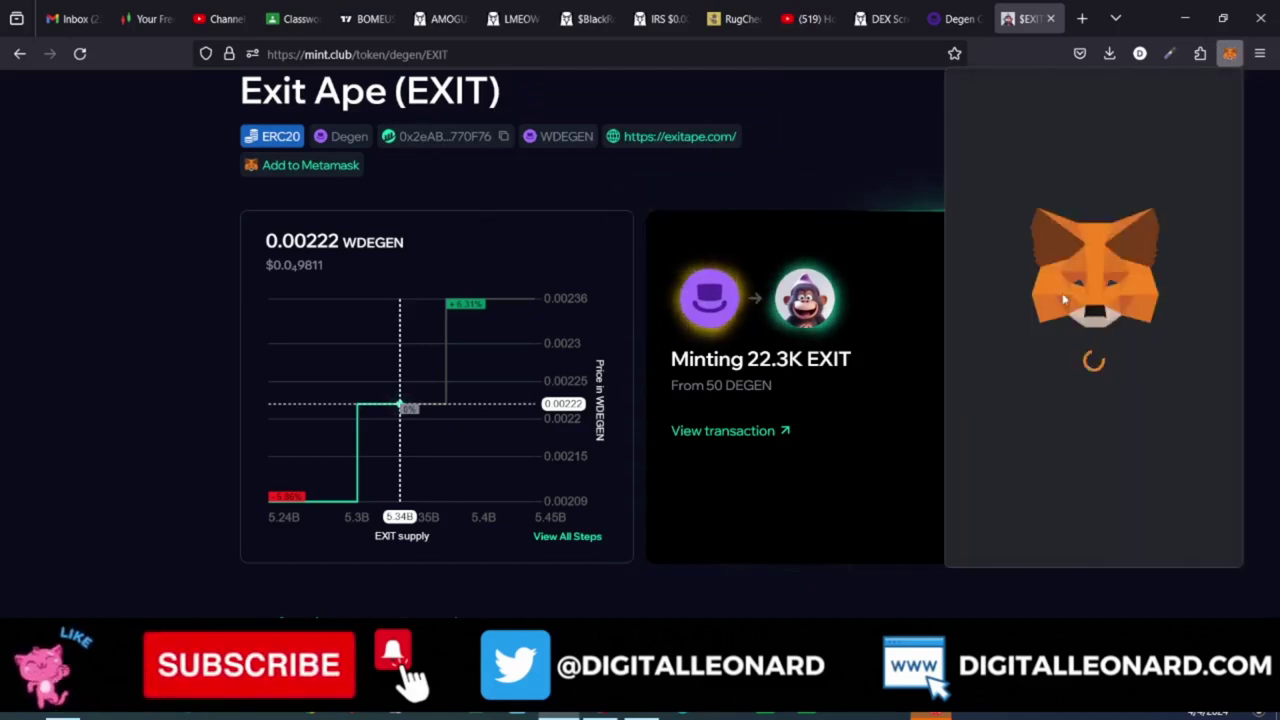
{"action": "scroll", "coordinate": [1065, 345], "scroll_direction": "down", "scroll_amount": 1}
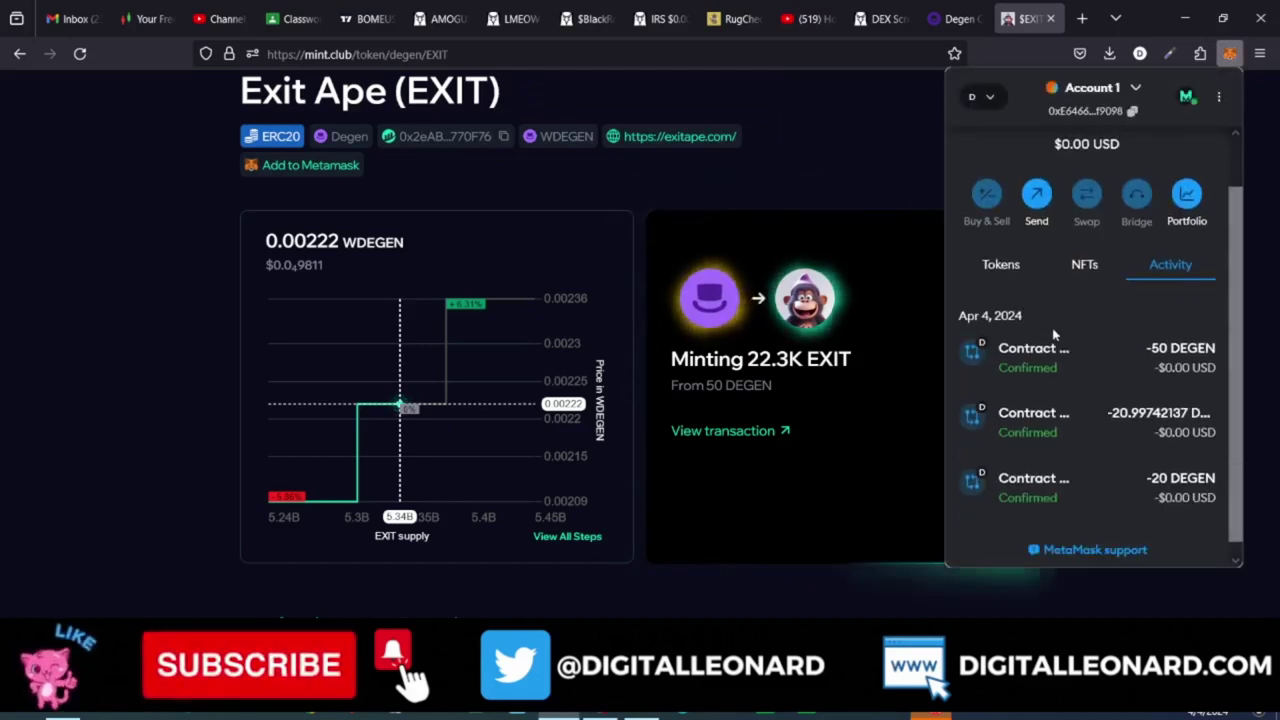
{"action": "left_click", "coordinate": [1012, 260]}
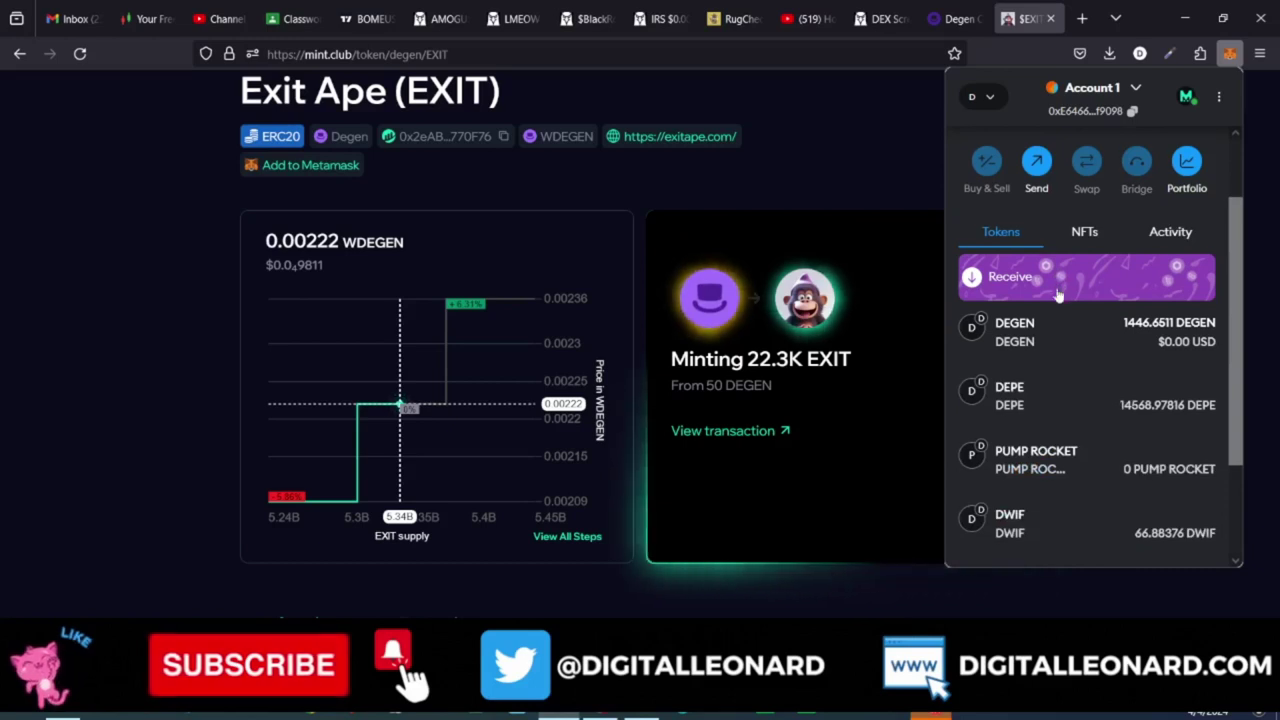
{"action": "scroll", "coordinate": [1040, 340], "scroll_direction": "down", "scroll_amount": 2}
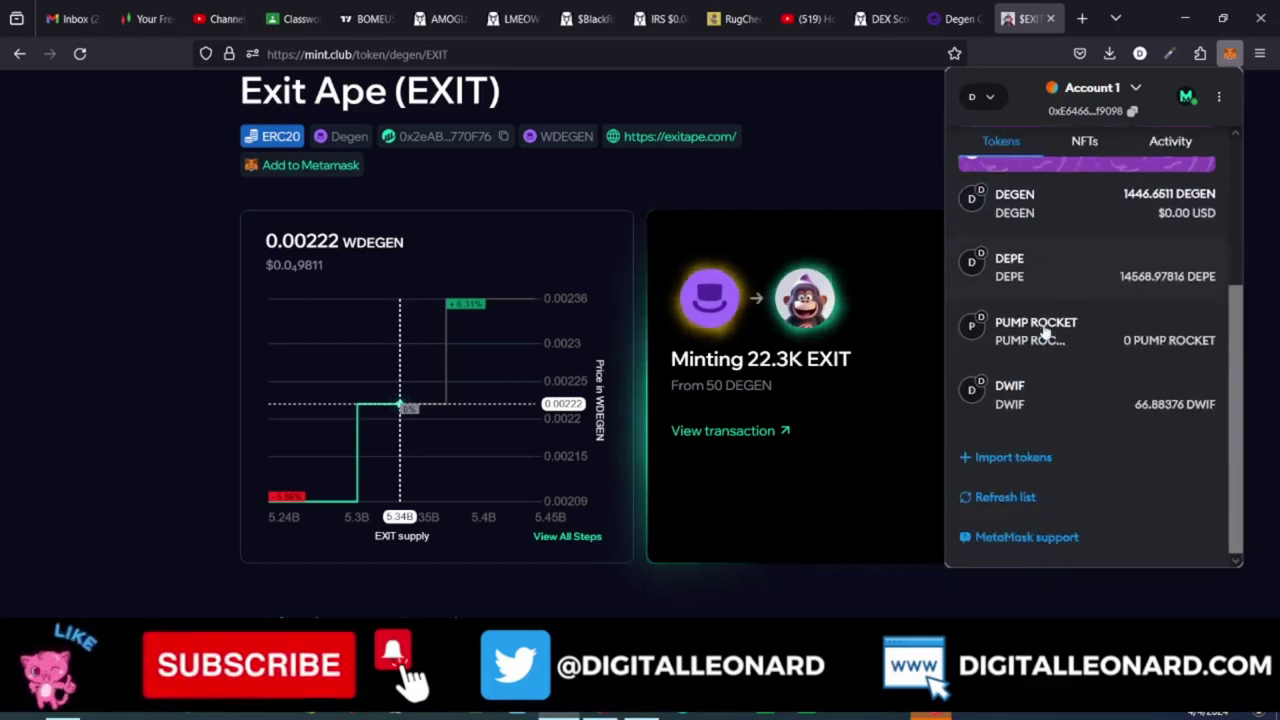
Step: Import EXIT by its pasted contract address, showing a 22,299.52725 EXIT balance
{"action": "left_click", "coordinate": [1011, 460]}
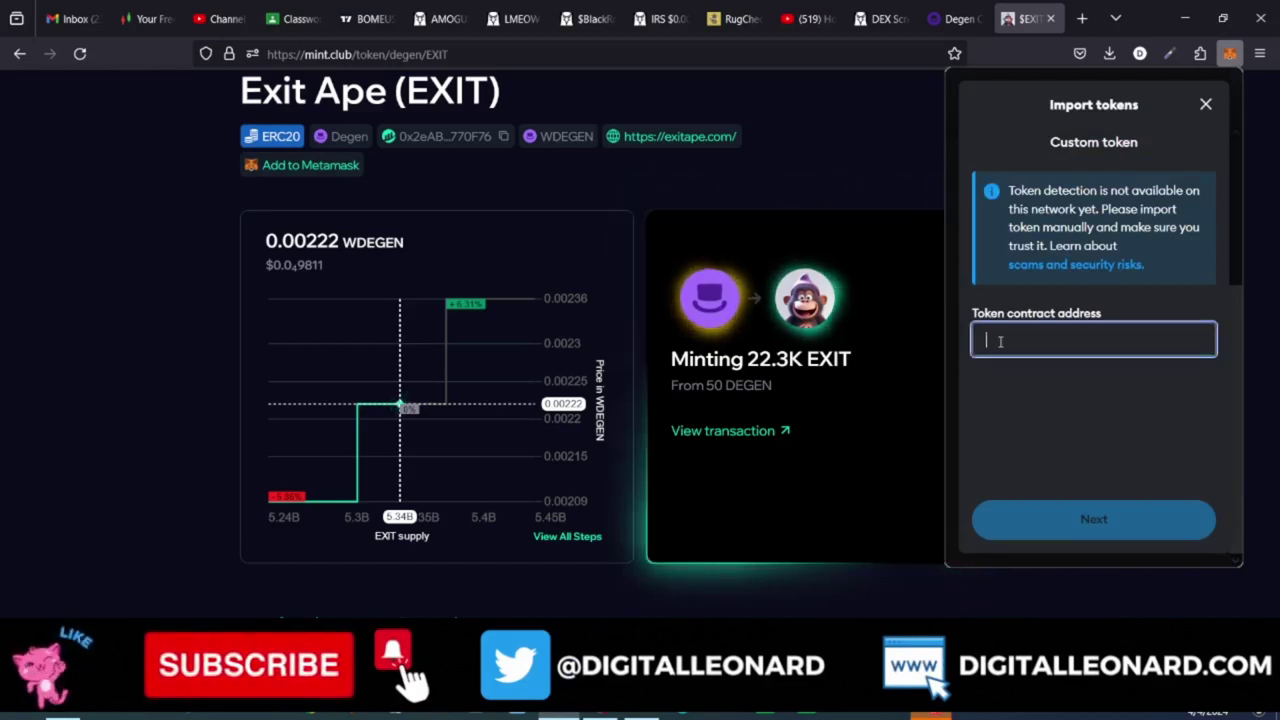
{"action": "key", "text": "ctrl+v"}
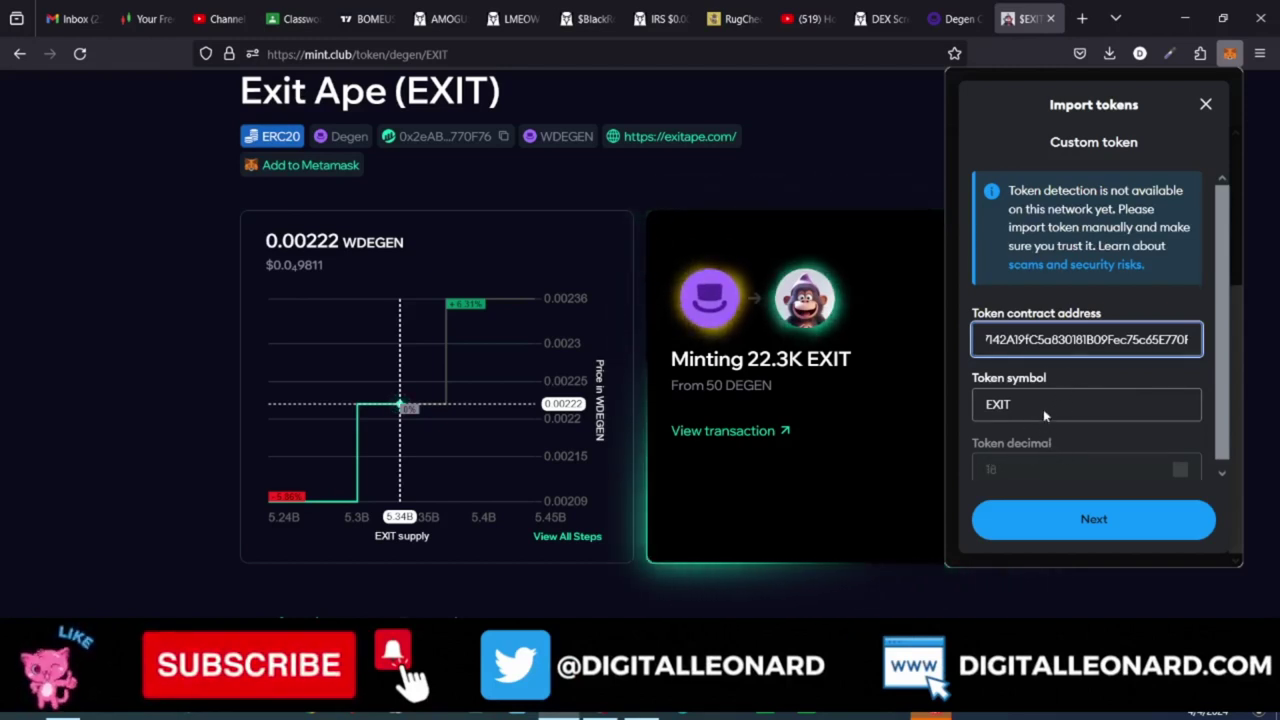
{"action": "left_click", "coordinate": [1093, 525]}
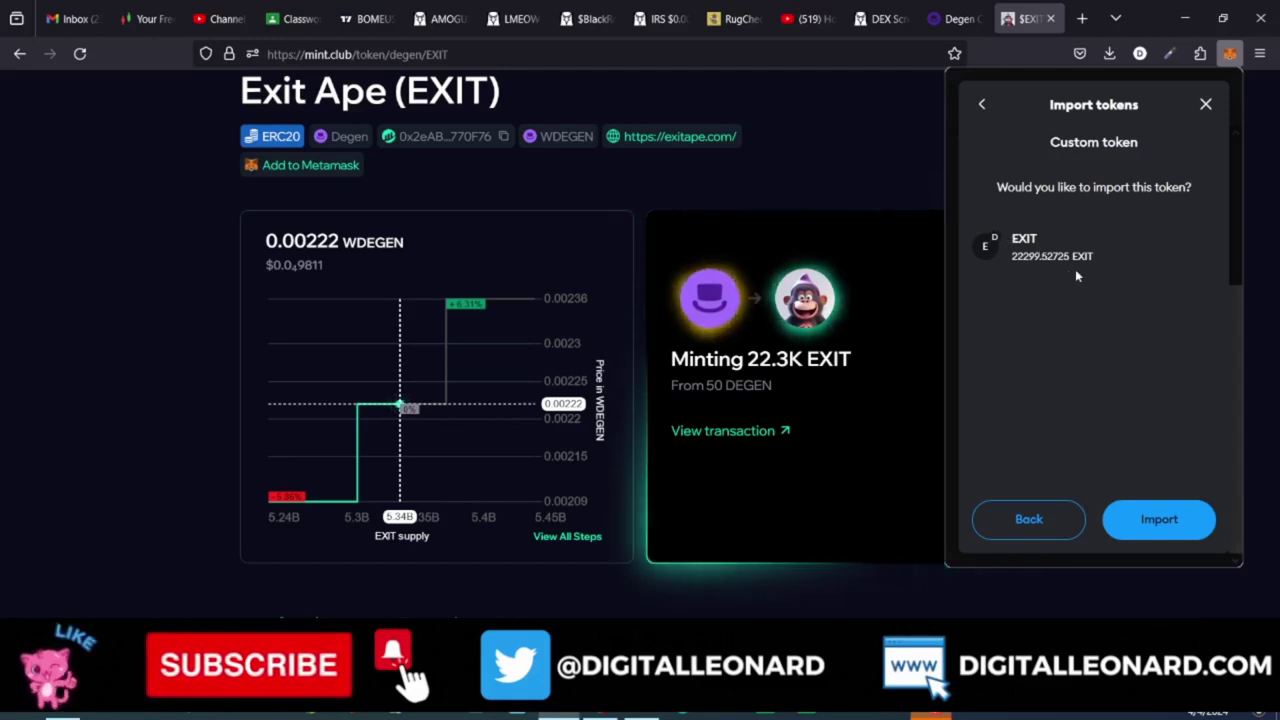
{"action": "left_click", "coordinate": [1158, 520]}
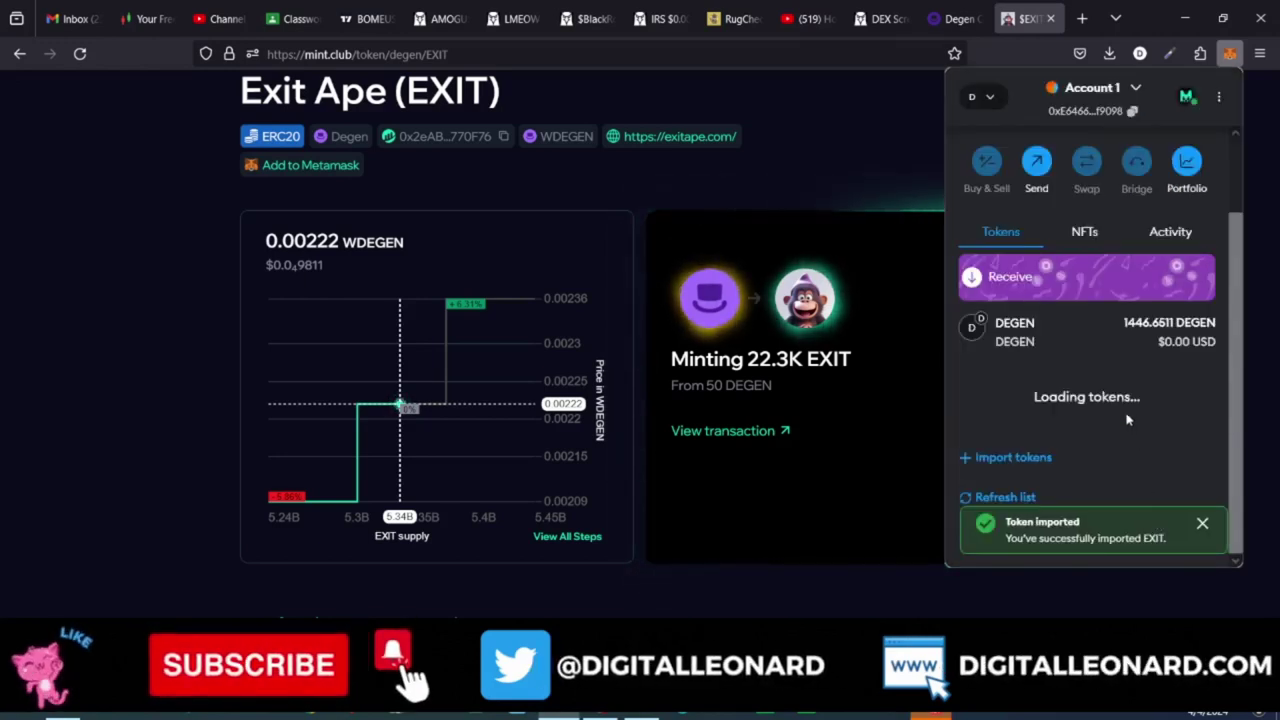
{"action": "scroll", "coordinate": [1100, 410], "scroll_direction": "down", "scroll_amount": 2}
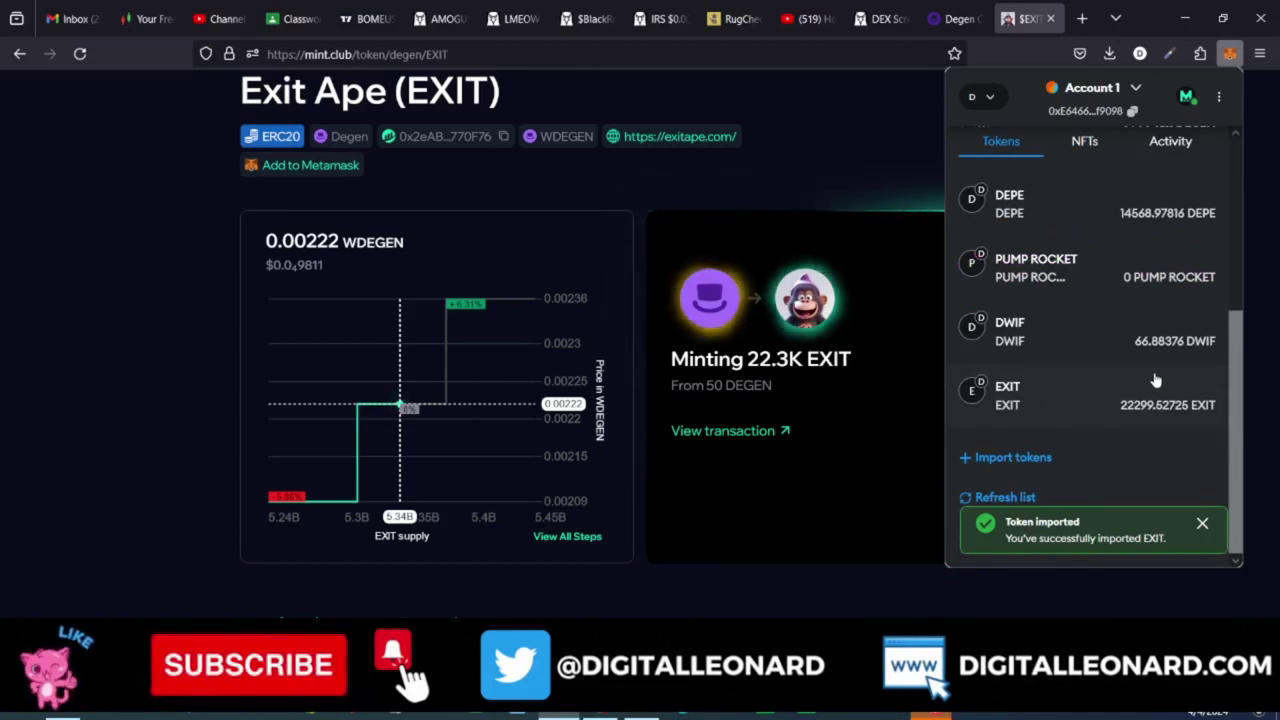
{"action": "left_click", "coordinate": [676, 390]}
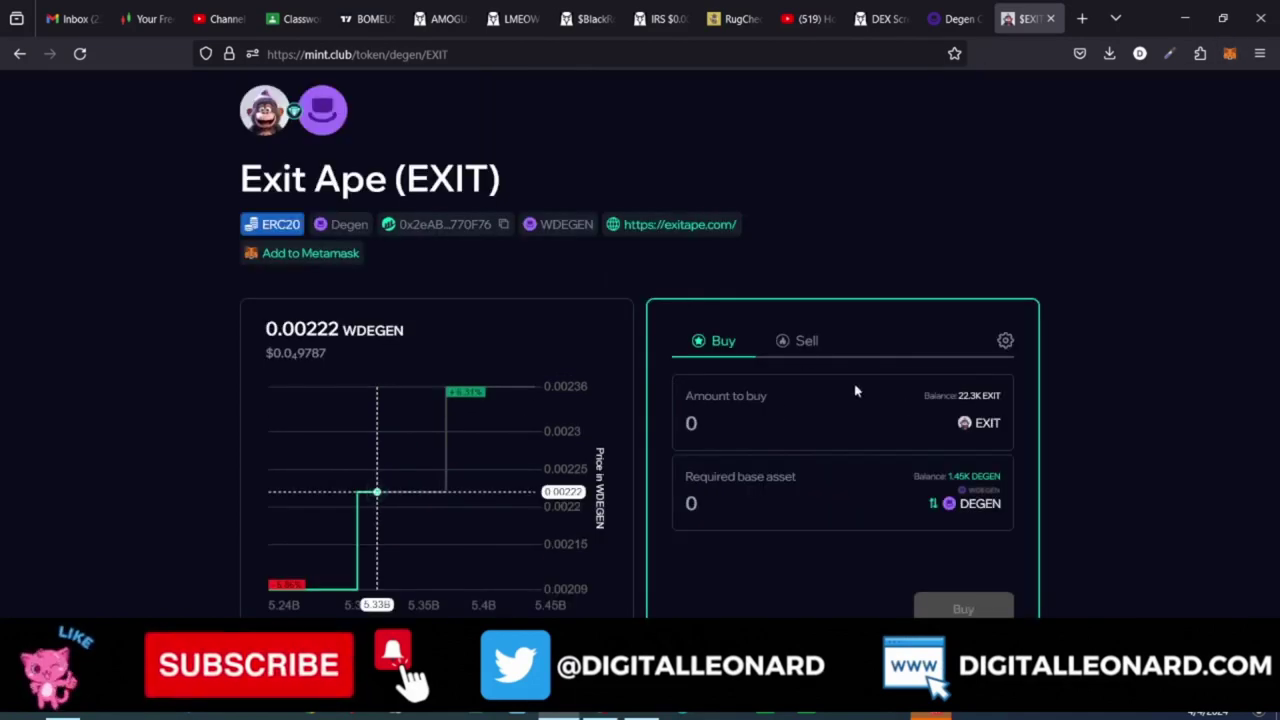
Step: Enter the full 22,299.53 EXIT balance in the Sell form, quoting about 49.01 DEGEN
{"action": "left_click", "coordinate": [806, 341]}
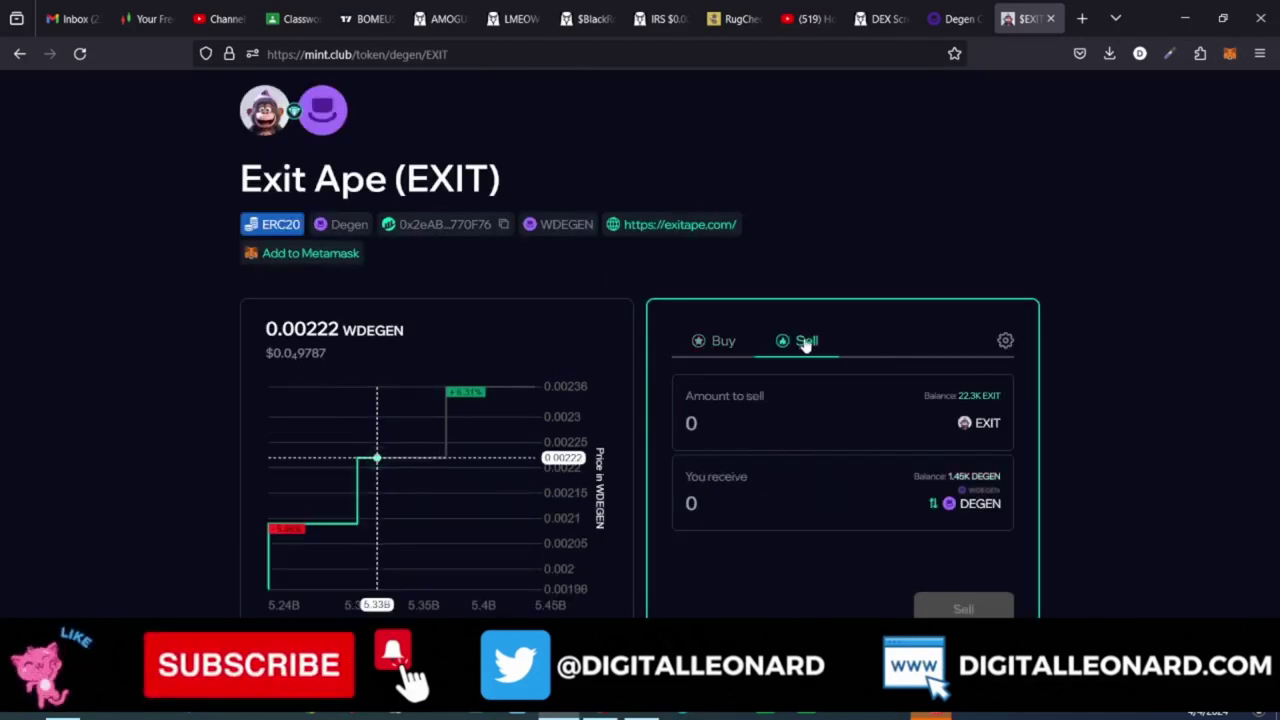
{"action": "left_click", "coordinate": [968, 397]}
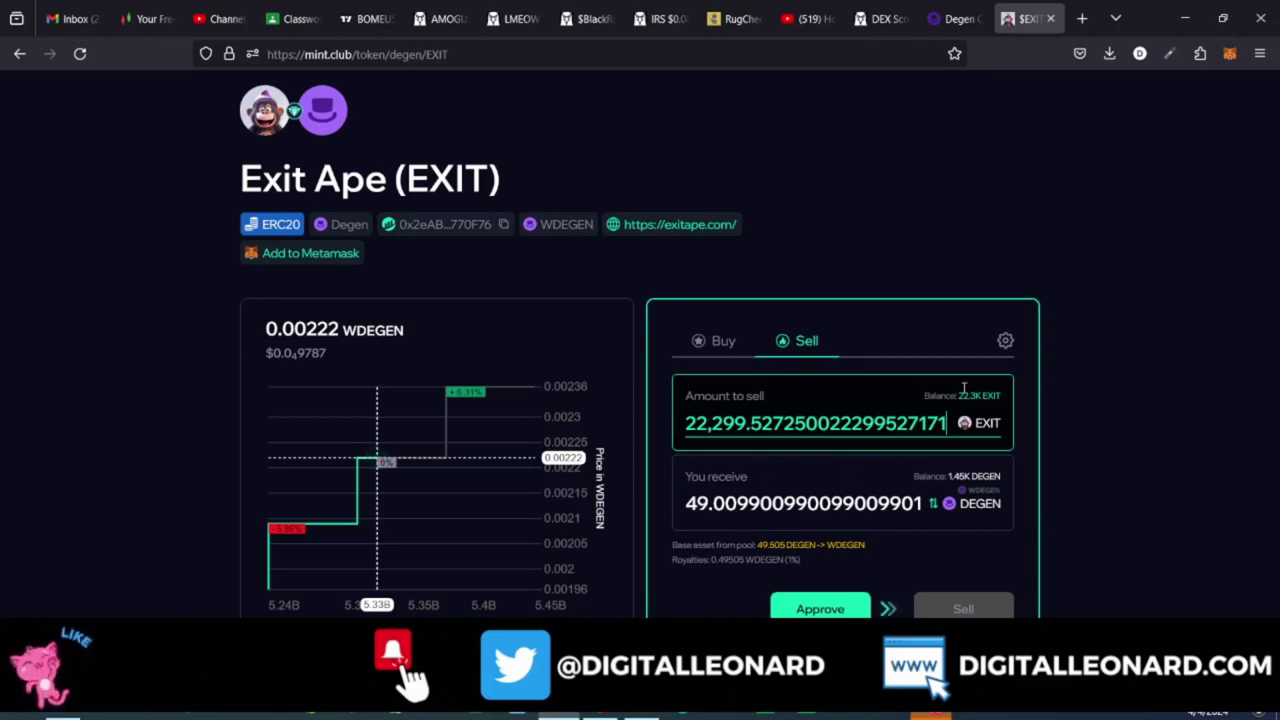
{"action": "left_click", "coordinate": [1151, 463]}
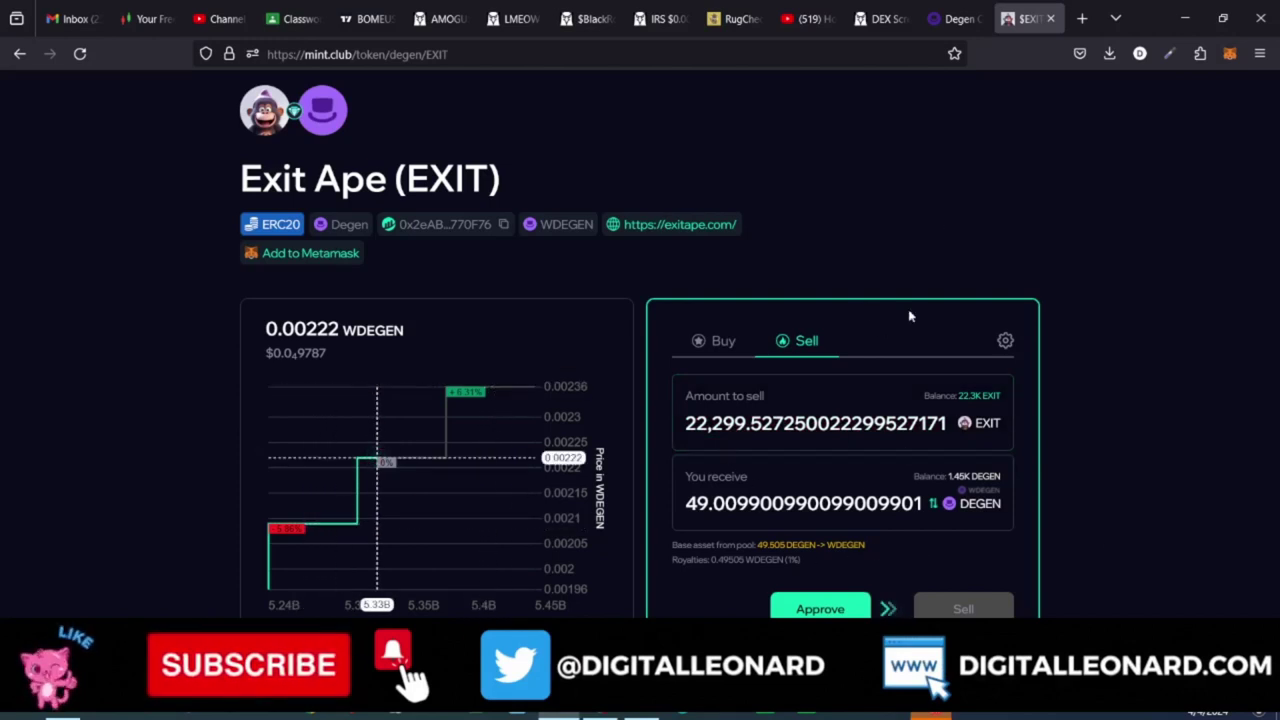
Step: Remove the minimum-liquidity and 24-hour maximum-age filters from DEX Screener's new-pairs list
{"action": "left_click", "coordinate": [865, 24]}
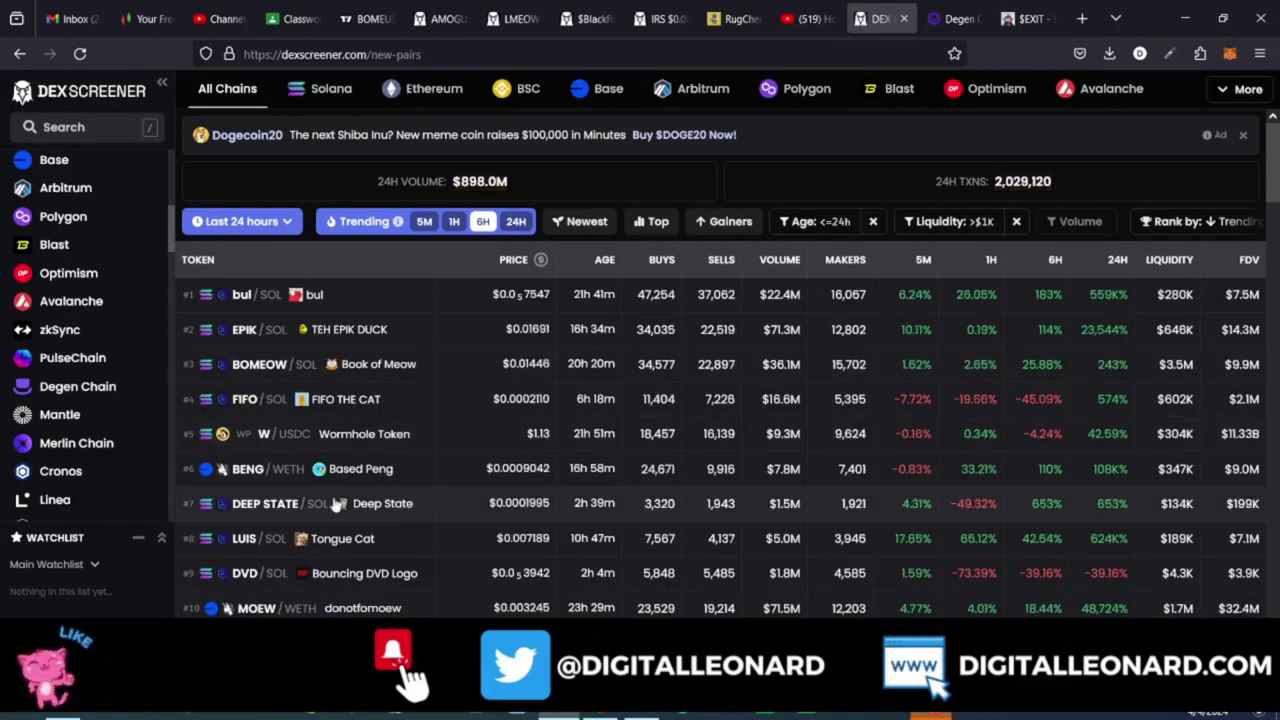
{"action": "scroll", "coordinate": [100, 400], "scroll_direction": "up", "scroll_amount": 4}
{"action": "scroll", "coordinate": [90, 480], "scroll_direction": "down", "scroll_amount": 6}
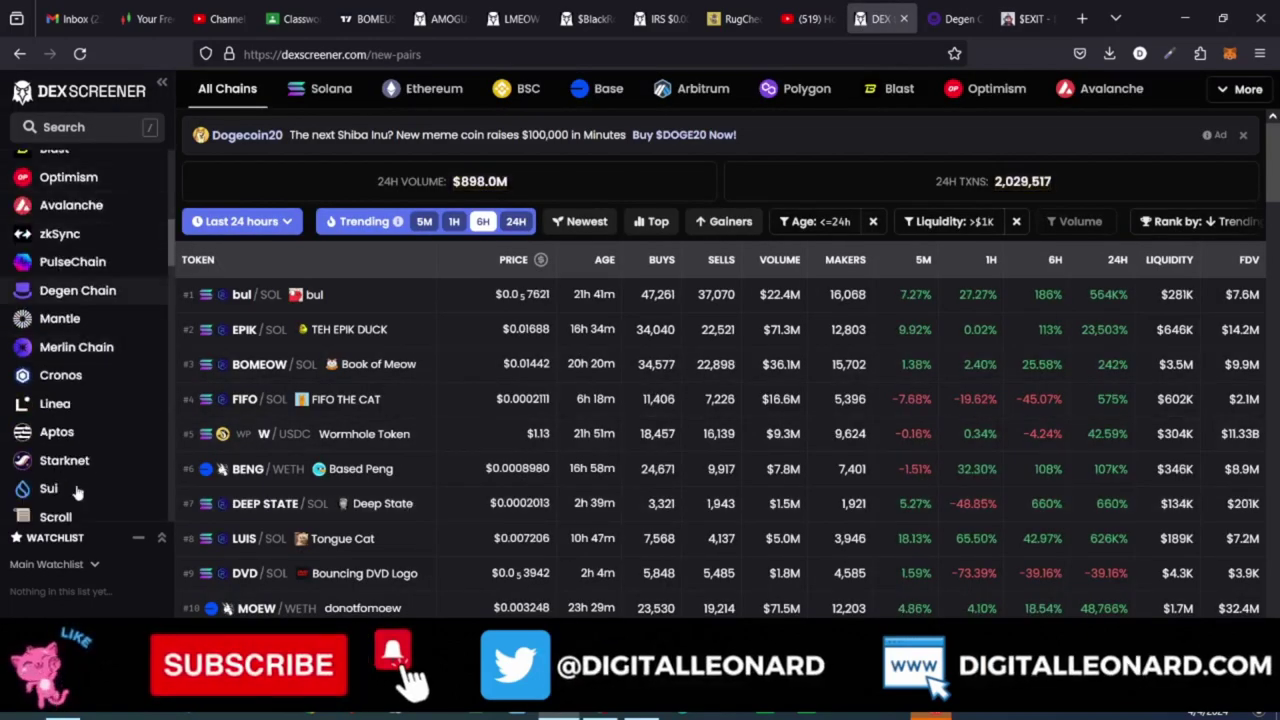
{"action": "scroll", "coordinate": [70, 420], "scroll_direction": "down", "scroll_amount": 4}
{"action": "scroll", "coordinate": [68, 370], "scroll_direction": "up", "scroll_amount": 8}
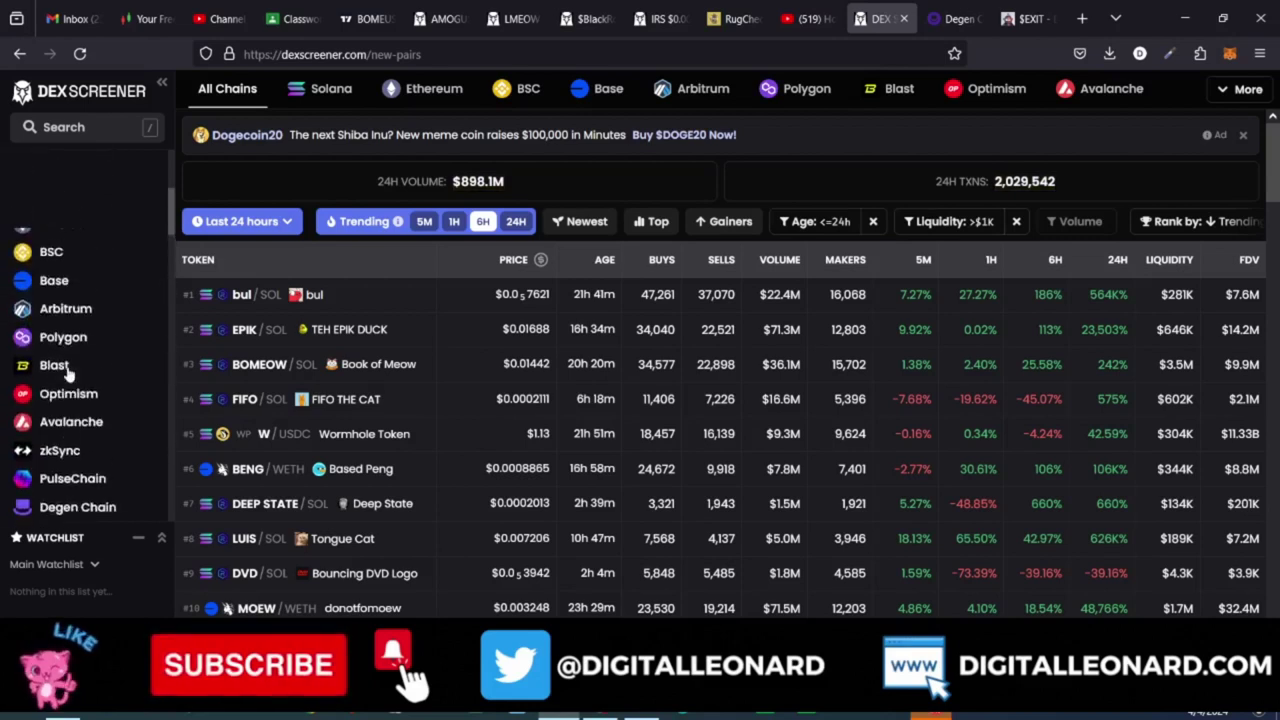
{"action": "scroll", "coordinate": [67, 371], "scroll_direction": "up", "scroll_amount": 5}
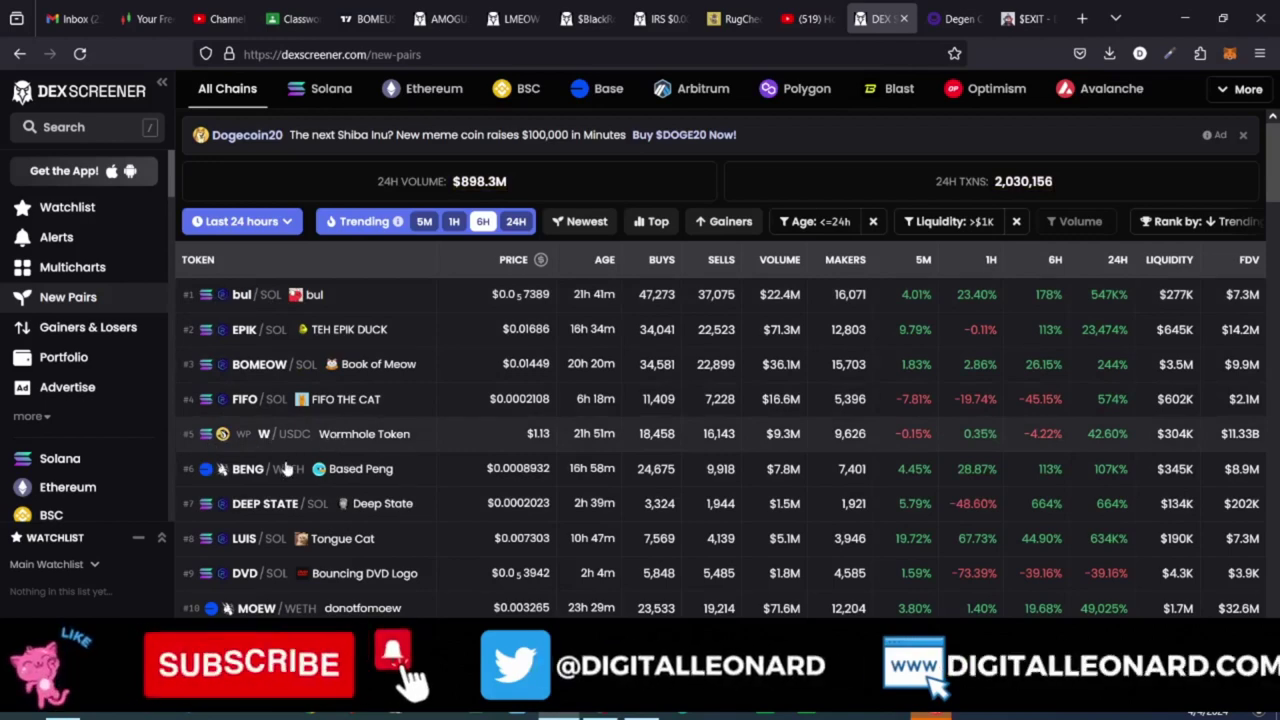
{"action": "scroll", "coordinate": [296, 557], "scroll_direction": "down", "scroll_amount": 2}
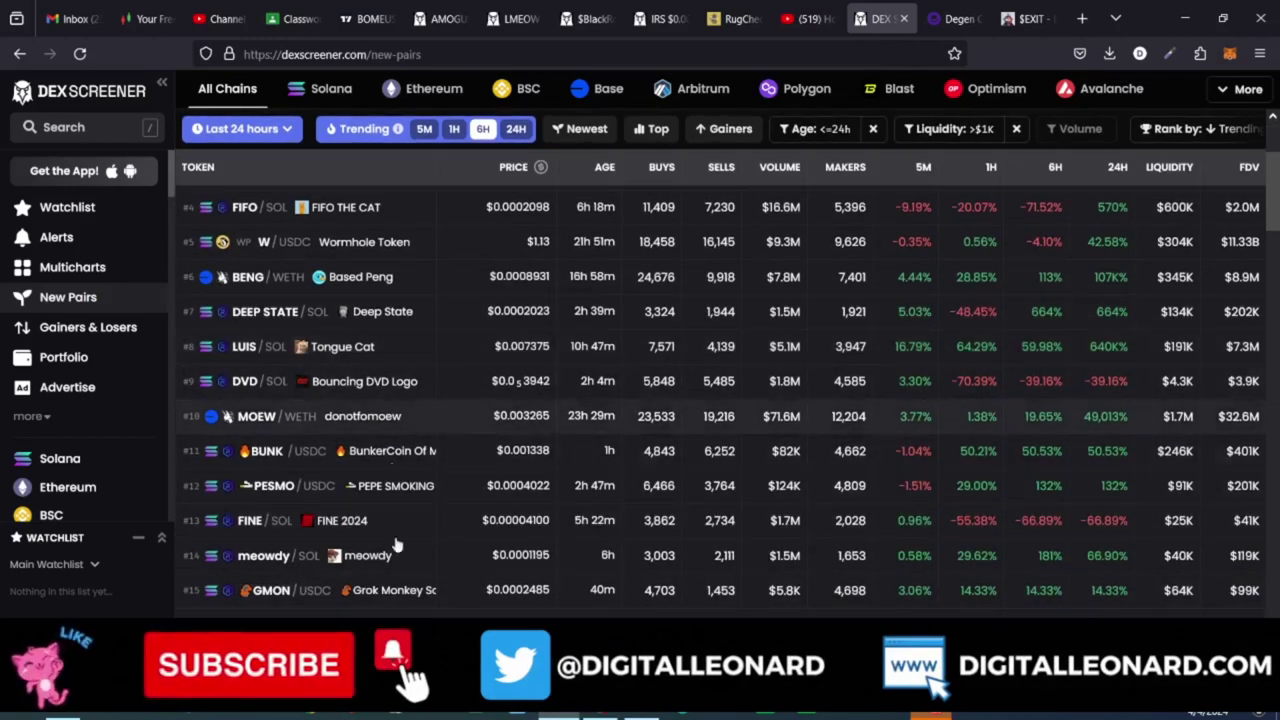
{"action": "scroll", "coordinate": [422, 533], "scroll_direction": "up", "scroll_amount": 2}
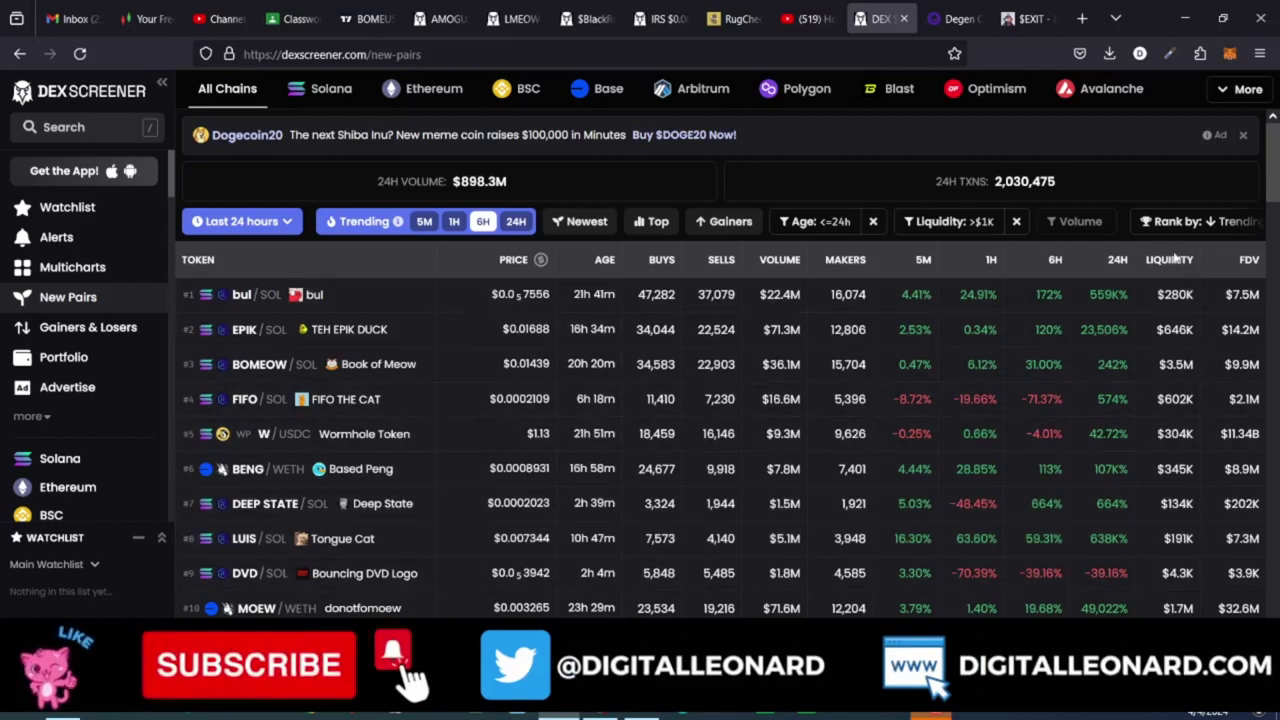
{"action": "left_click", "coordinate": [1016, 222]}
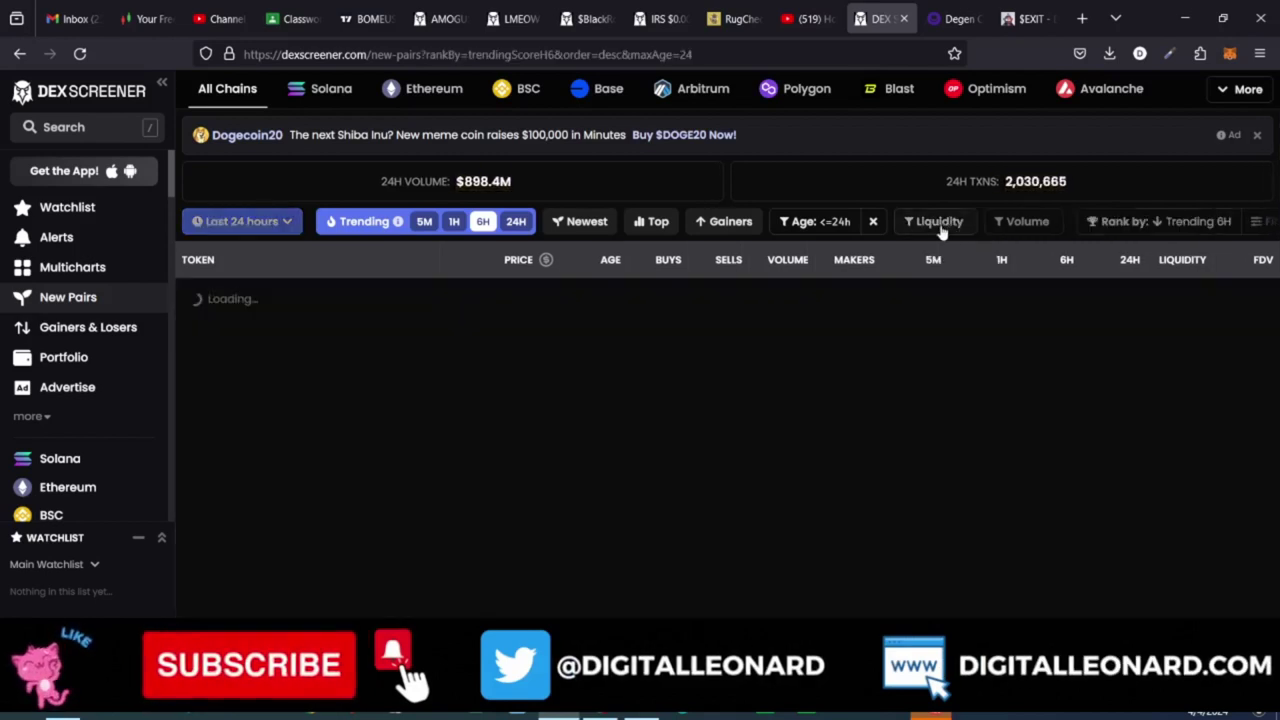
{"action": "left_click", "coordinate": [872, 222]}
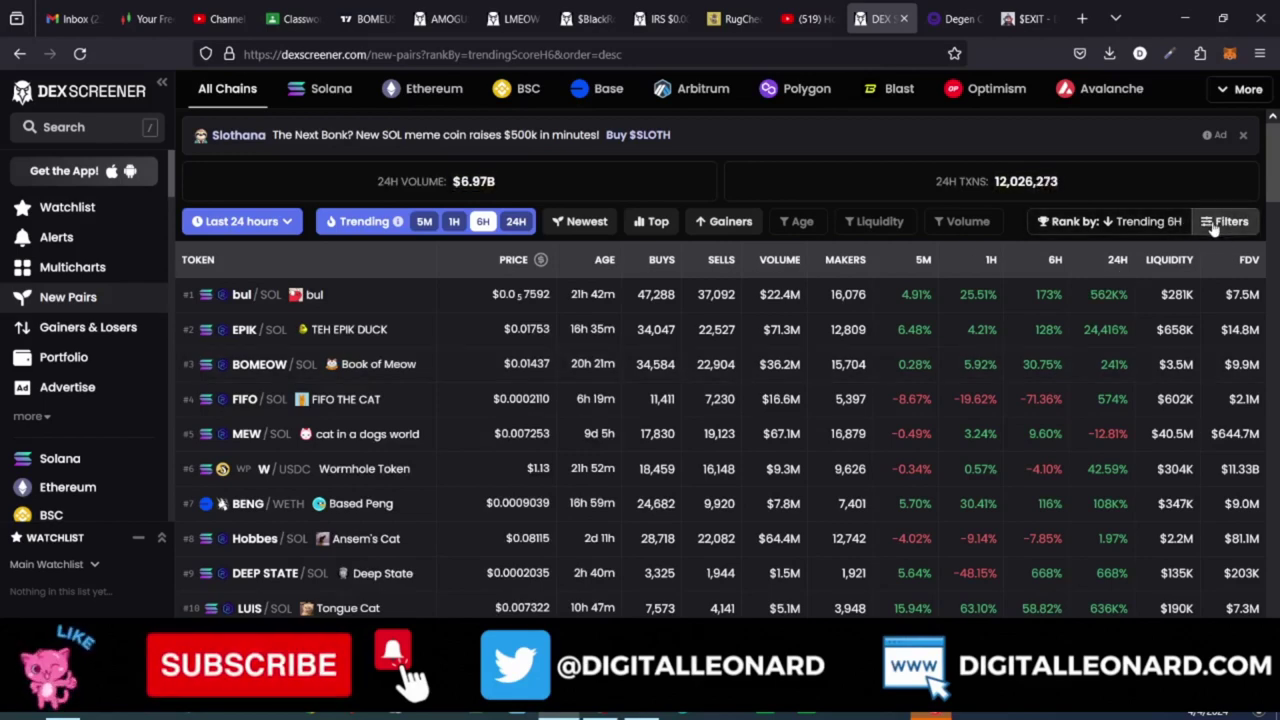
Step: Limit the pairs list to the Degen Chain platform only, putting ATH/WDEGEN on top
{"action": "left_click", "coordinate": [1222, 222]}
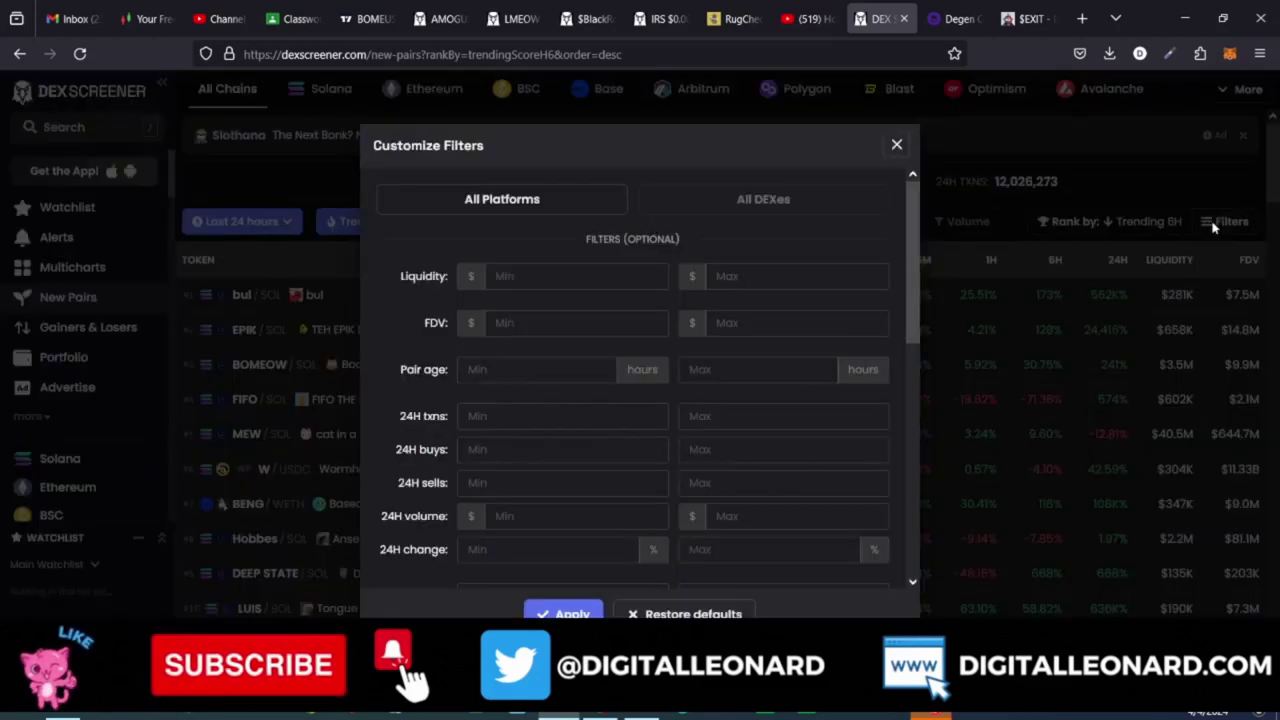
{"action": "left_click", "coordinate": [510, 210]}
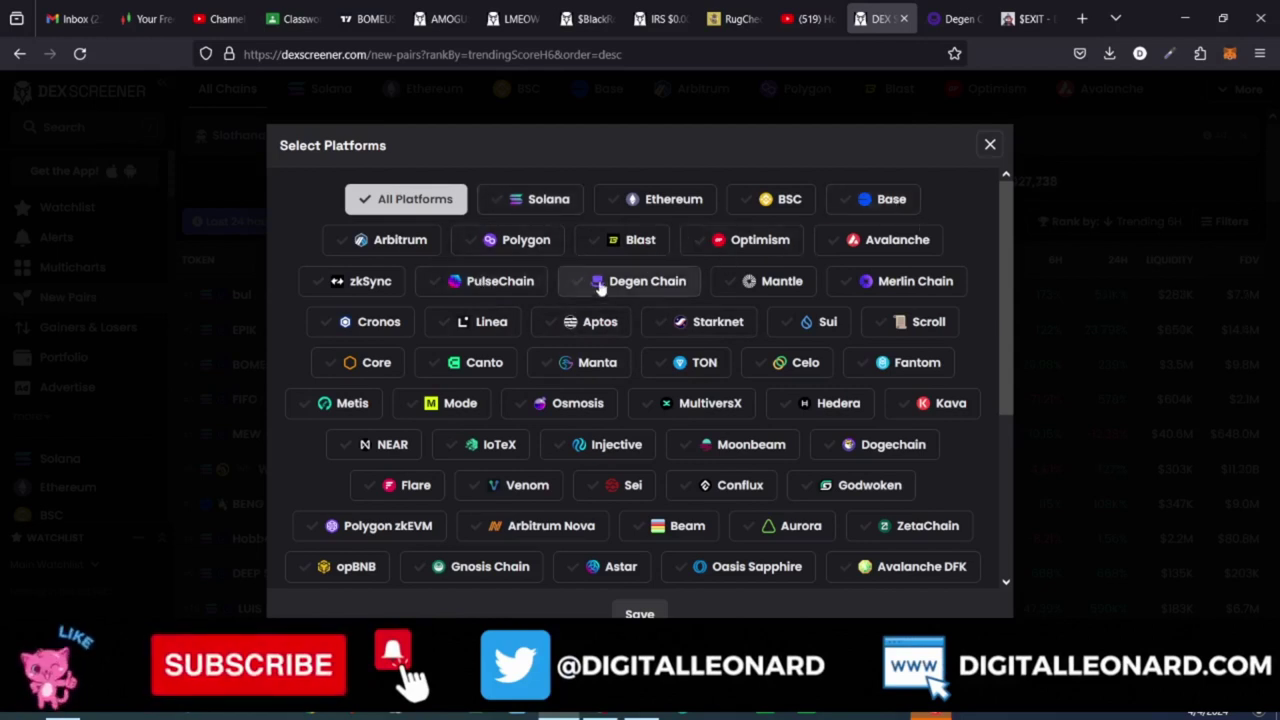
{"action": "left_click", "coordinate": [628, 284]}
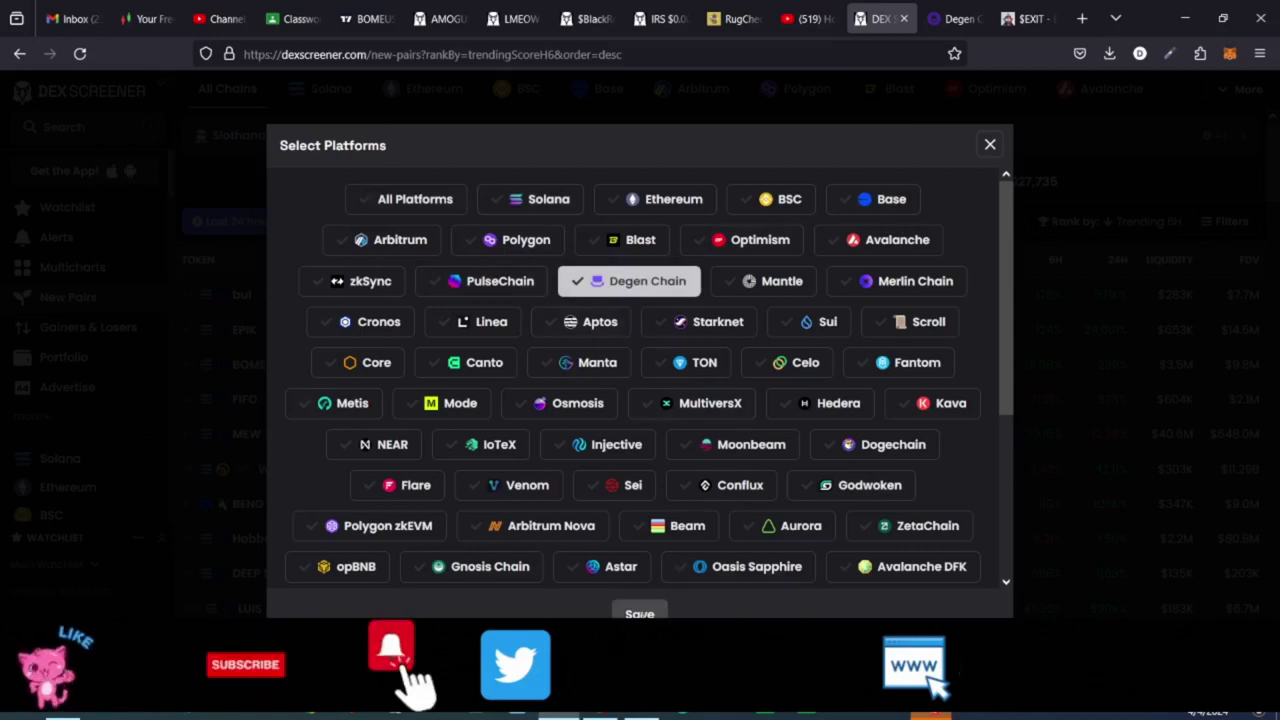
{"action": "left_click", "coordinate": [640, 614]}
{"action": "left_click", "coordinate": [566, 613]}
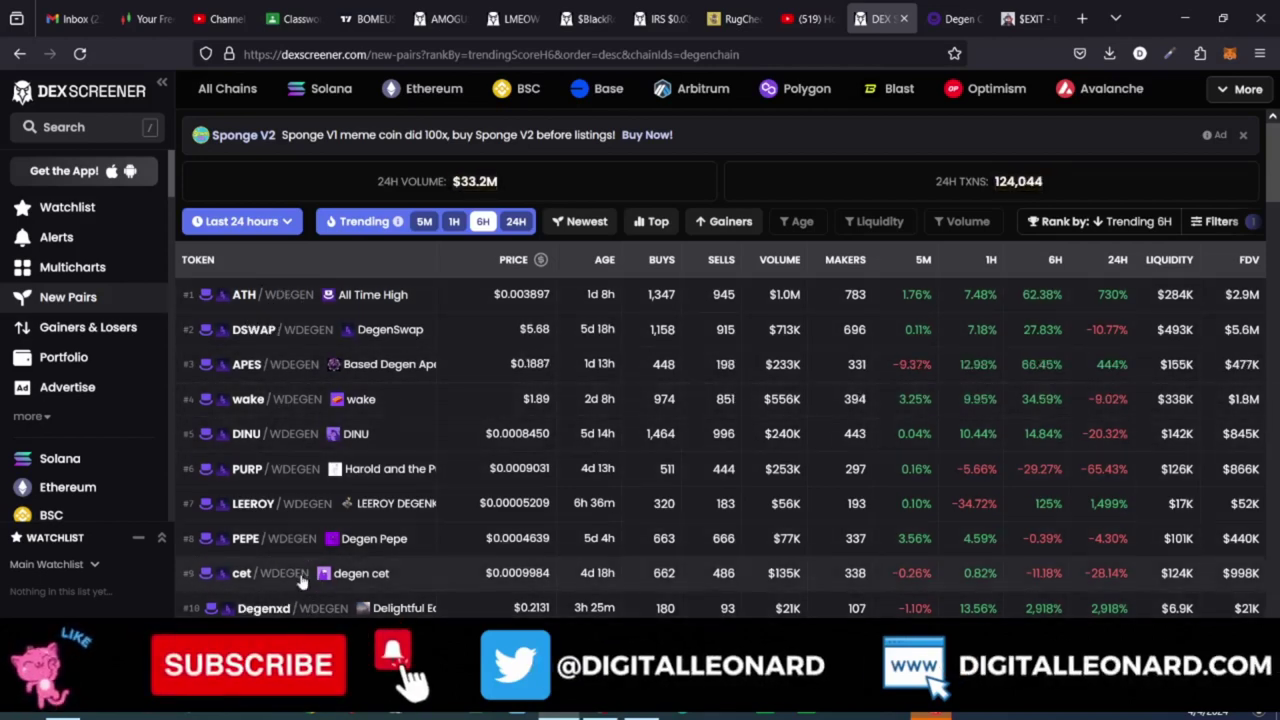
Step: Open the top-ranked ATH/WDEGEN DegenSwap pair, priced at $0.003891
{"action": "scroll", "coordinate": [277, 560], "scroll_direction": "down", "scroll_amount": 2}
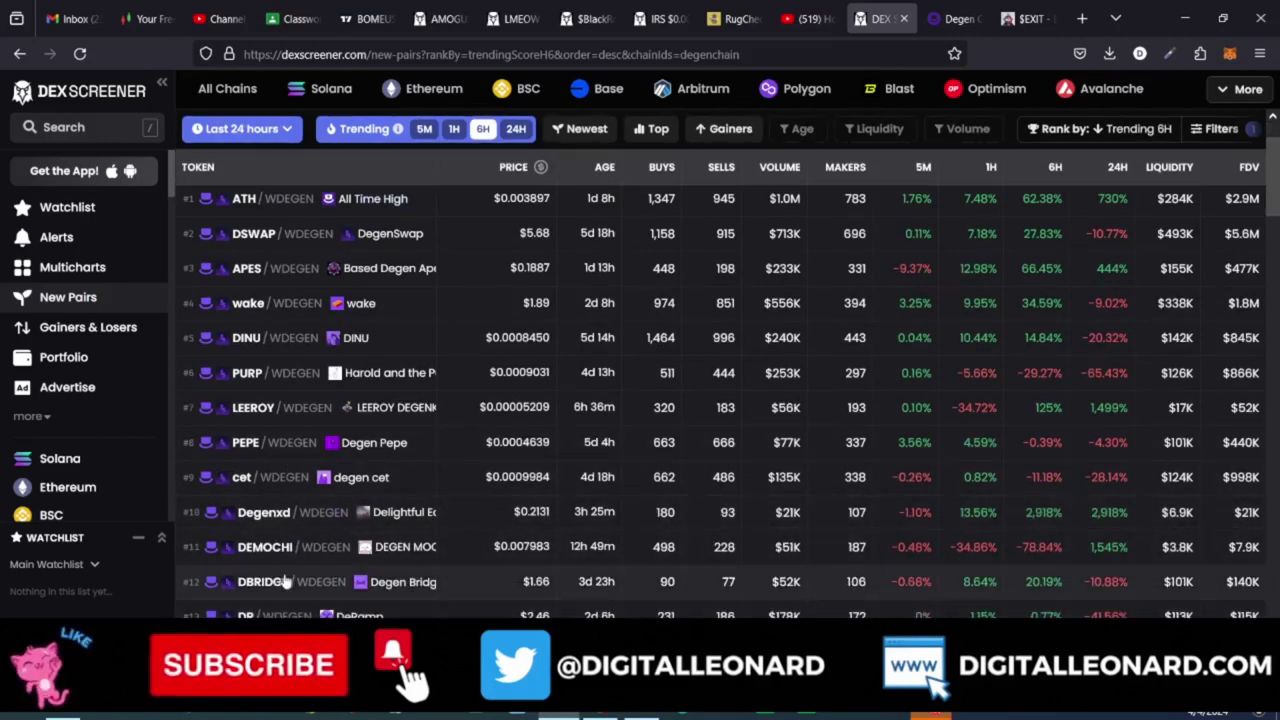
{"action": "scroll", "coordinate": [285, 550], "scroll_direction": "down", "scroll_amount": 3}
{"action": "scroll", "coordinate": [293, 565], "scroll_direction": "down", "scroll_amount": 1}
{"action": "scroll", "coordinate": [305, 555], "scroll_direction": "down", "scroll_amount": 2}
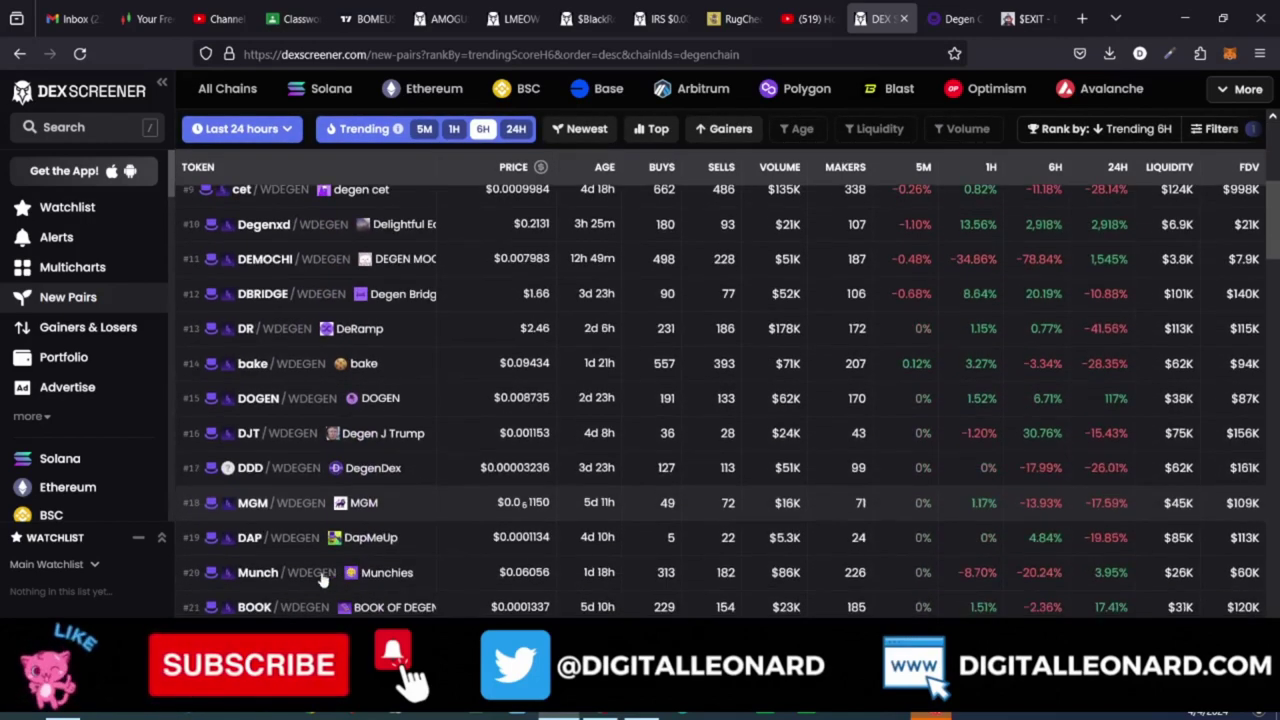
{"action": "scroll", "coordinate": [305, 540], "scroll_direction": "up", "scroll_amount": 8}
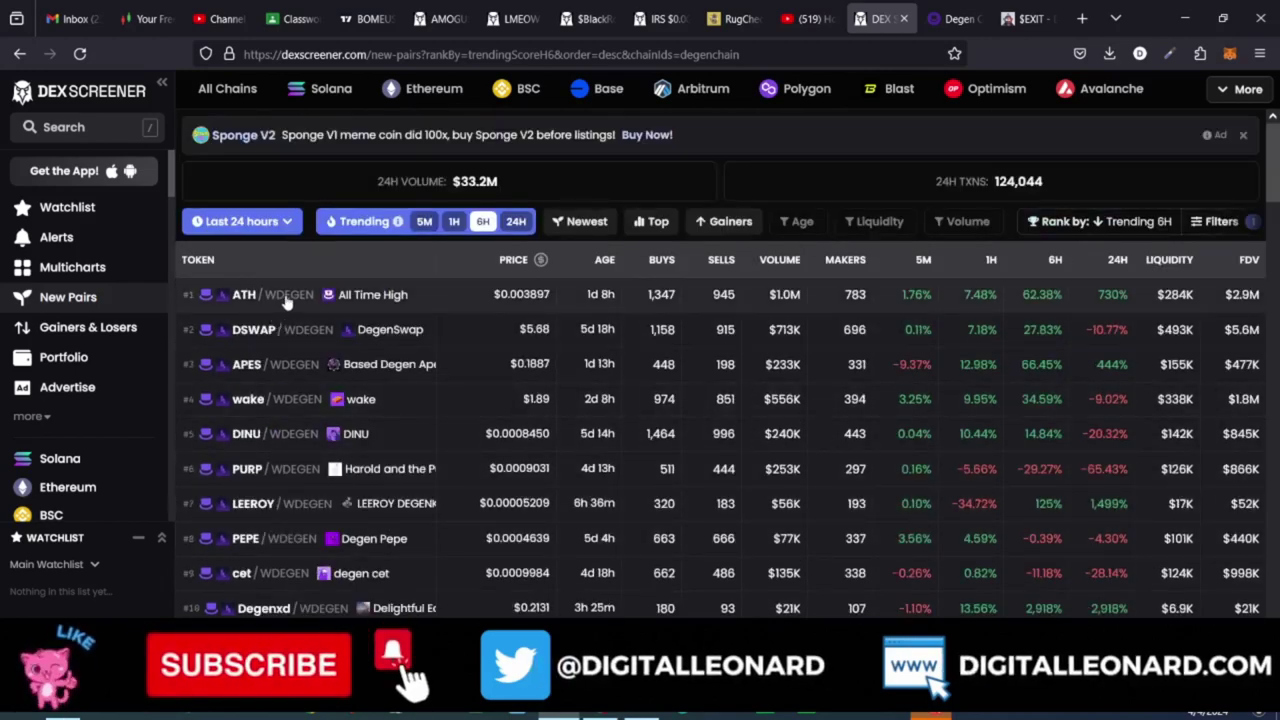
{"action": "left_click", "coordinate": [287, 302]}
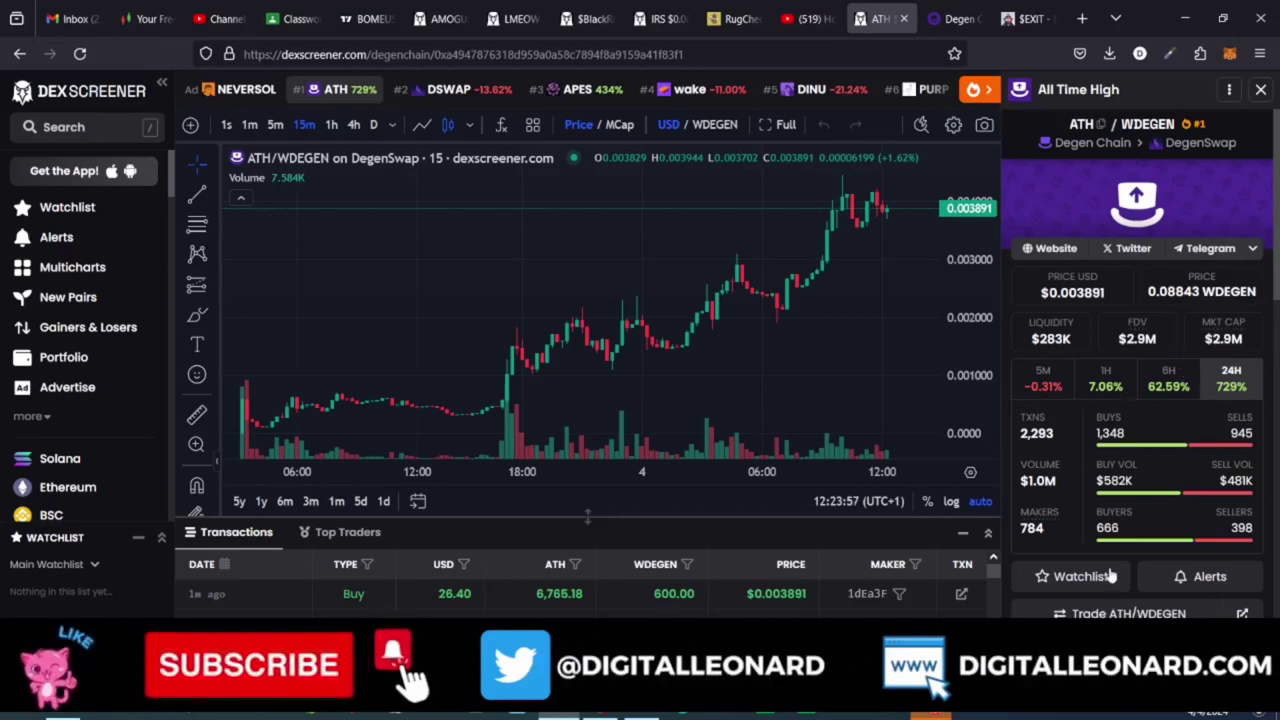
Step: Pan the ATH/WDEGEN chart, open the ATH website in a new tab, and return
{"action": "scroll", "coordinate": [1110, 576], "scroll_direction": "down", "scroll_amount": 8}
{"action": "scroll", "coordinate": [1056, 418], "scroll_direction": "up", "scroll_amount": 4}
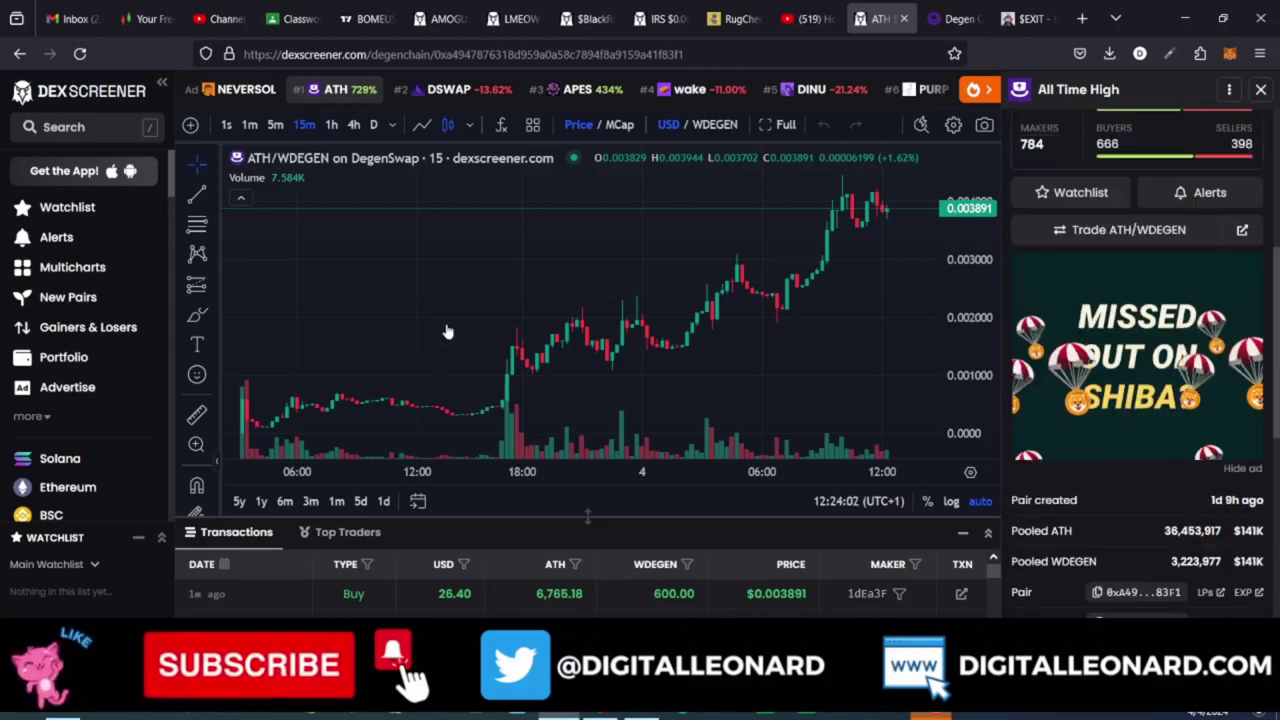
{"action": "scroll", "coordinate": [531, 360], "scroll_direction": "down", "scroll_amount": 3}
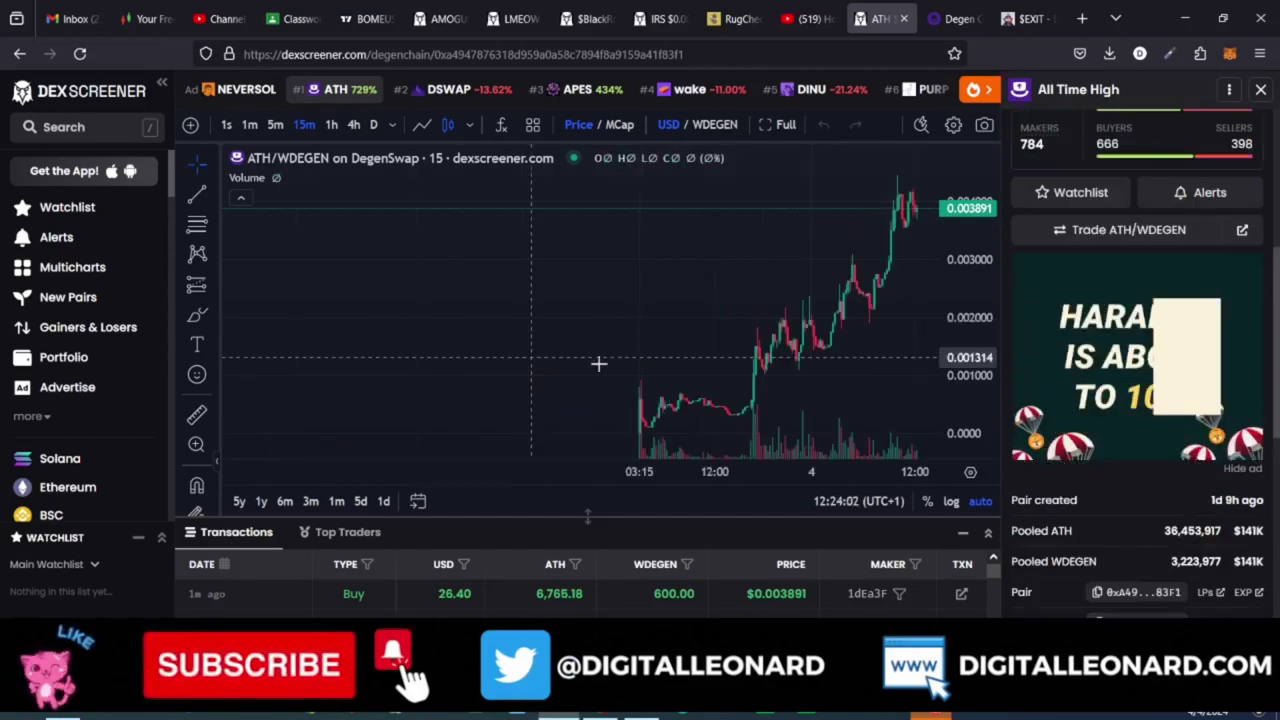
{"action": "scroll", "coordinate": [700, 364], "scroll_direction": "down", "scroll_amount": 2}
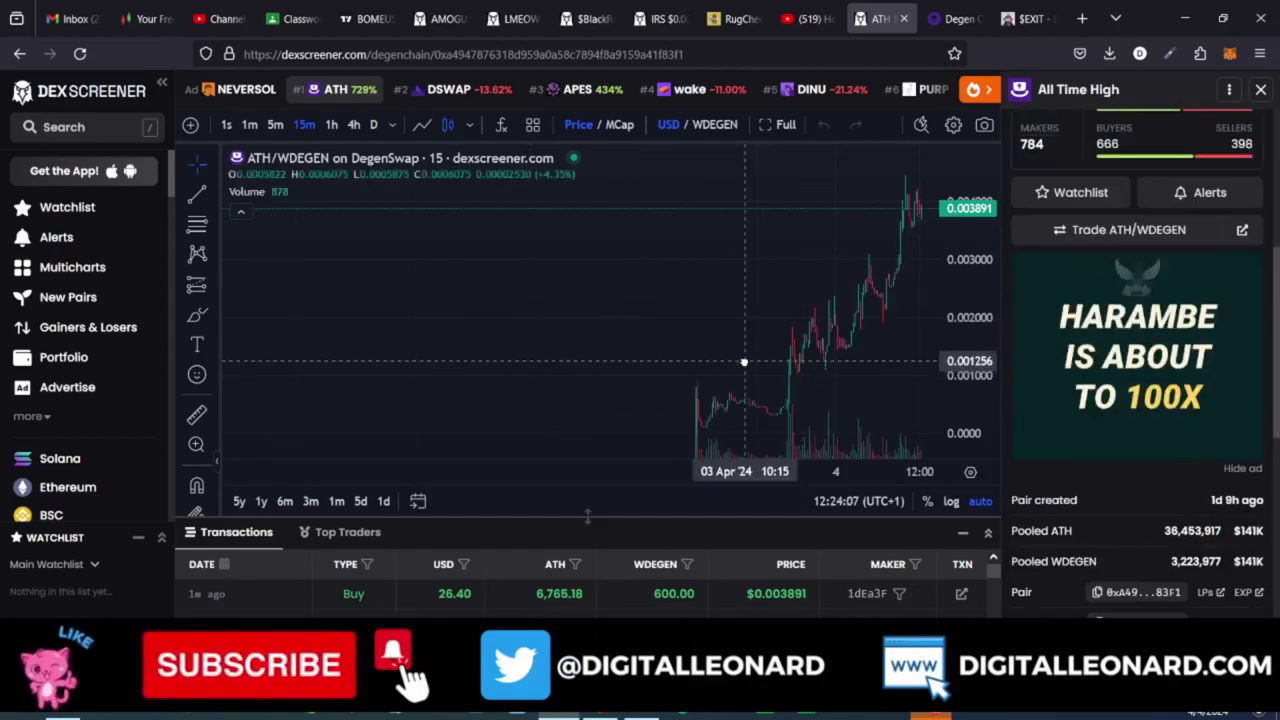
{"action": "left_click_drag", "start_coordinate": [663, 363], "coordinate": [588, 360]}
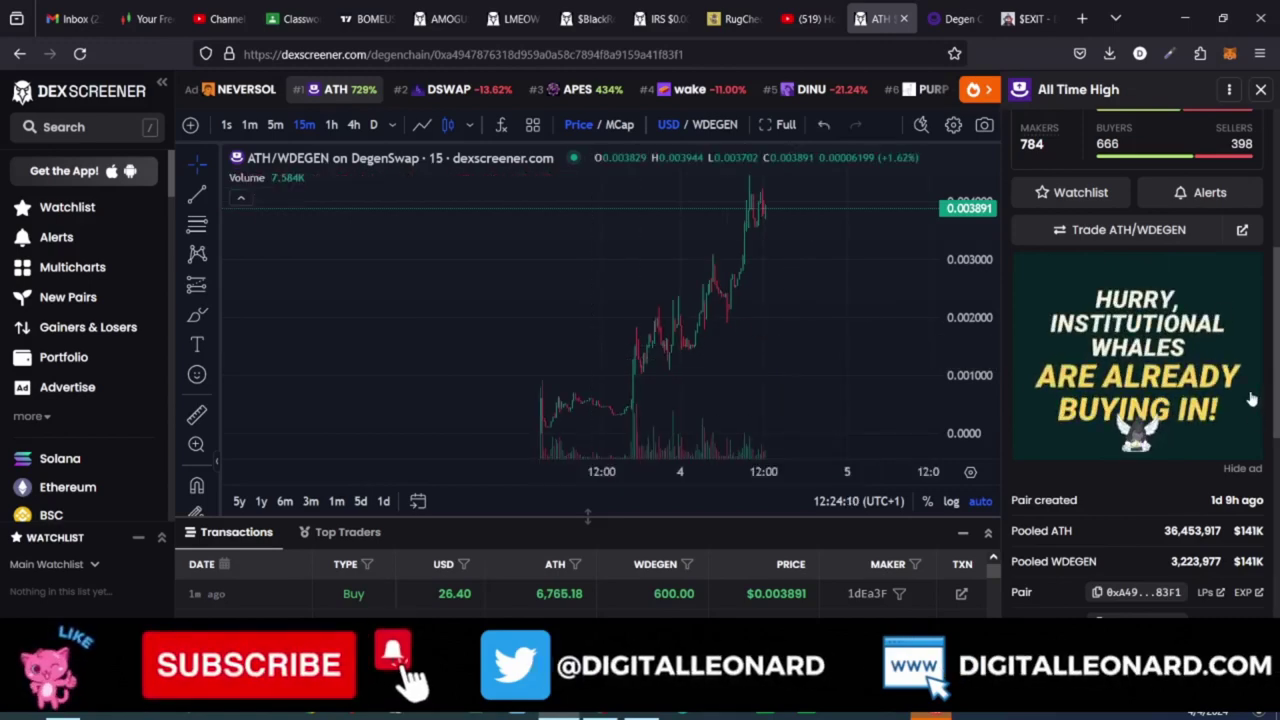
{"action": "scroll", "coordinate": [1240, 343], "scroll_direction": "up", "scroll_amount": 4}
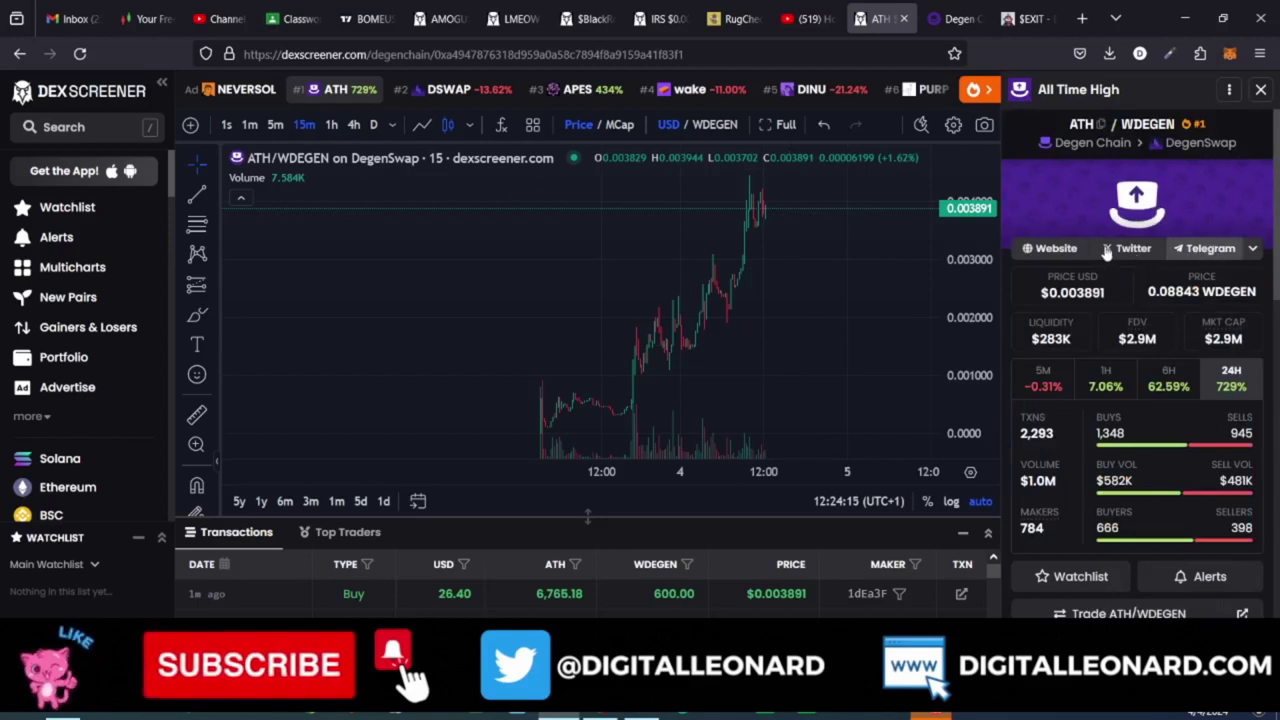
{"action": "left_click", "coordinate": [1049, 248]}
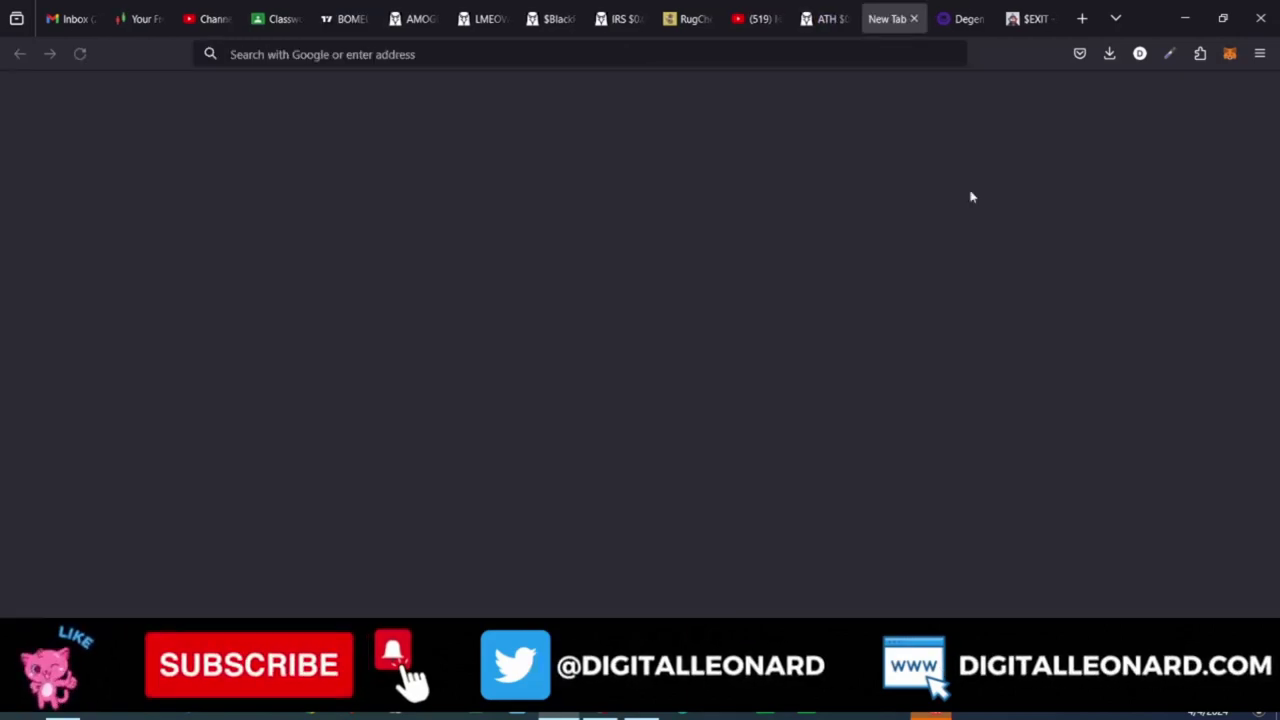
{"action": "left_click", "coordinate": [820, 18]}
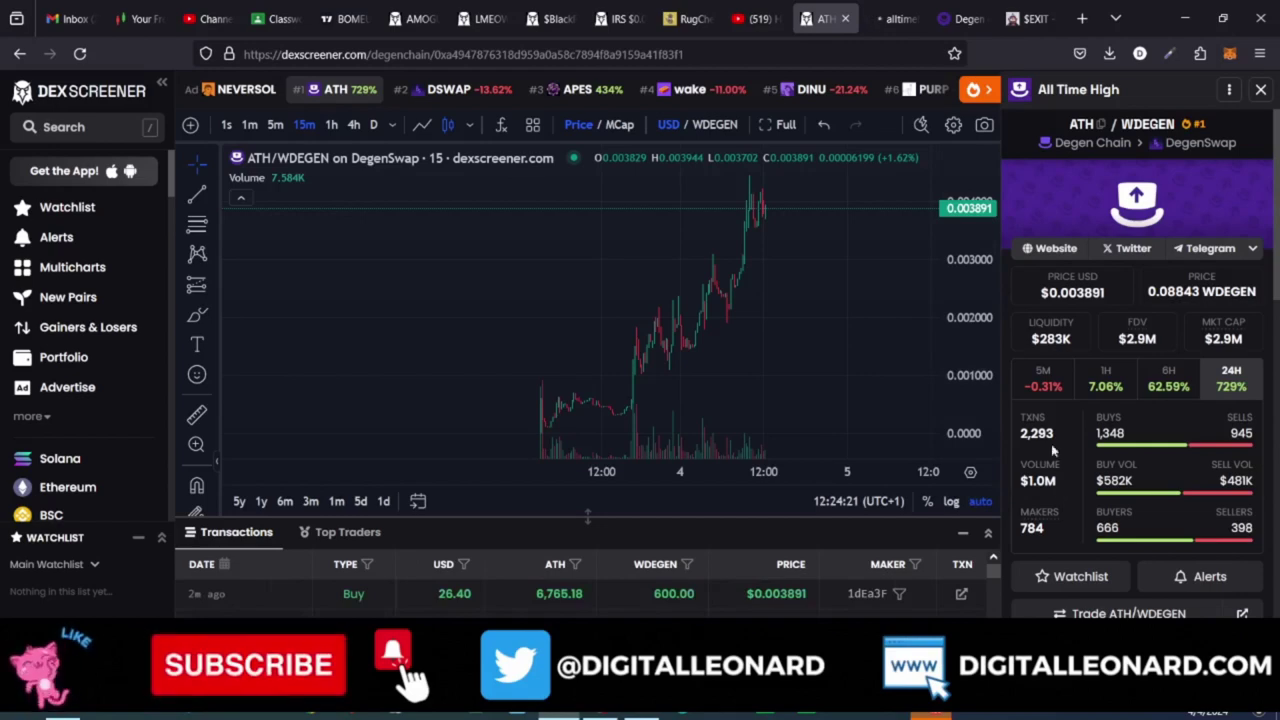
Step: Read through the alltimehigh.tips page and launch its Swap Now link to DegenSwap
{"action": "left_click", "coordinate": [893, 16]}
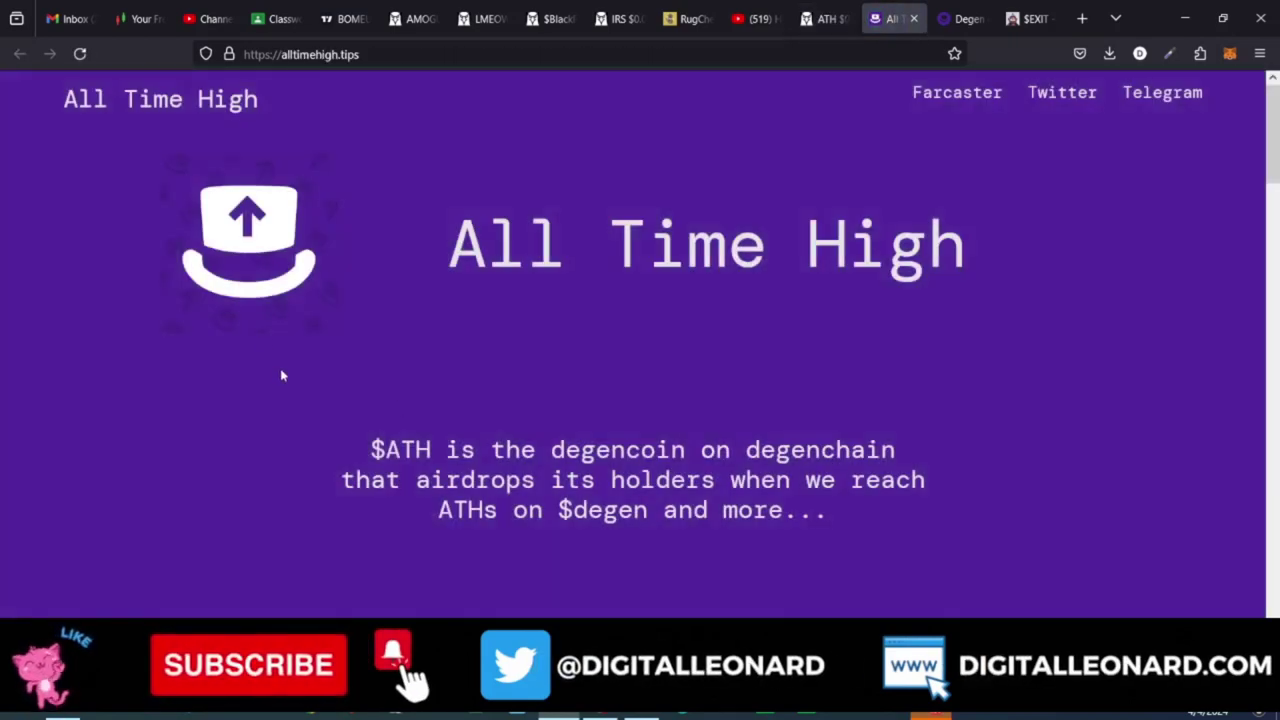
{"action": "scroll", "coordinate": [282, 375], "scroll_direction": "down", "scroll_amount": 1}
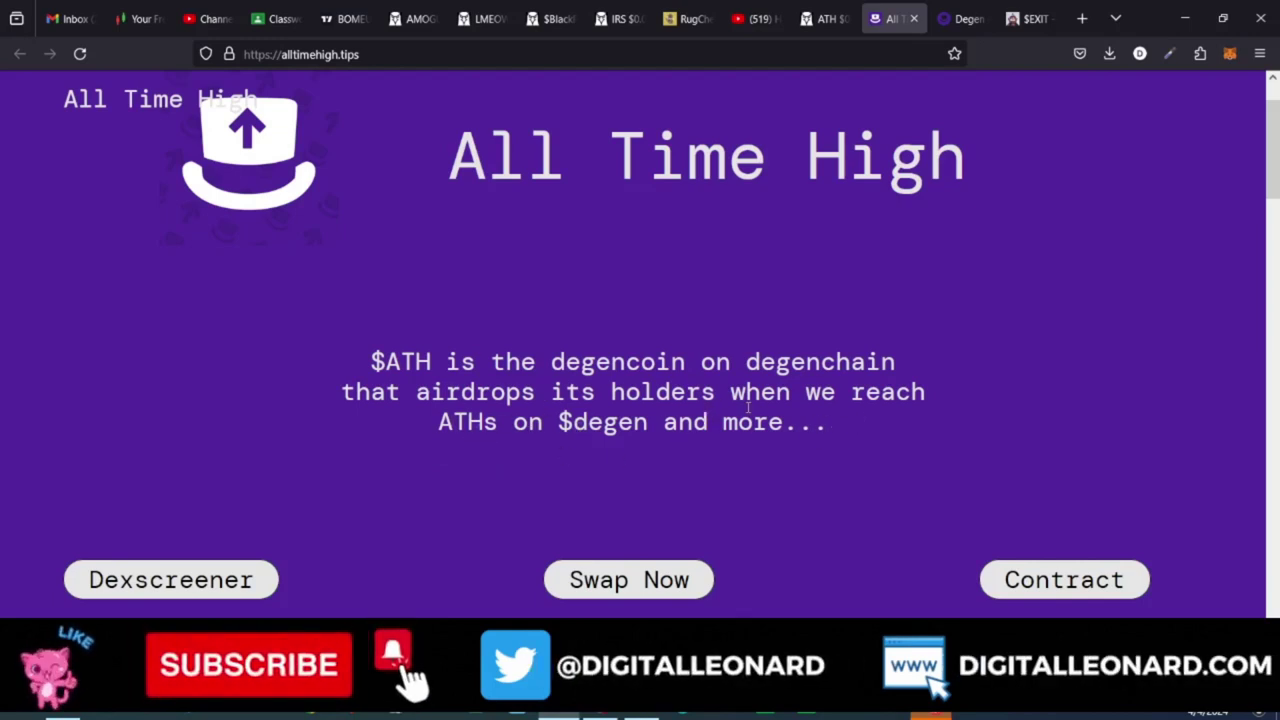
{"action": "scroll", "coordinate": [750, 410], "scroll_direction": "down", "scroll_amount": 5}
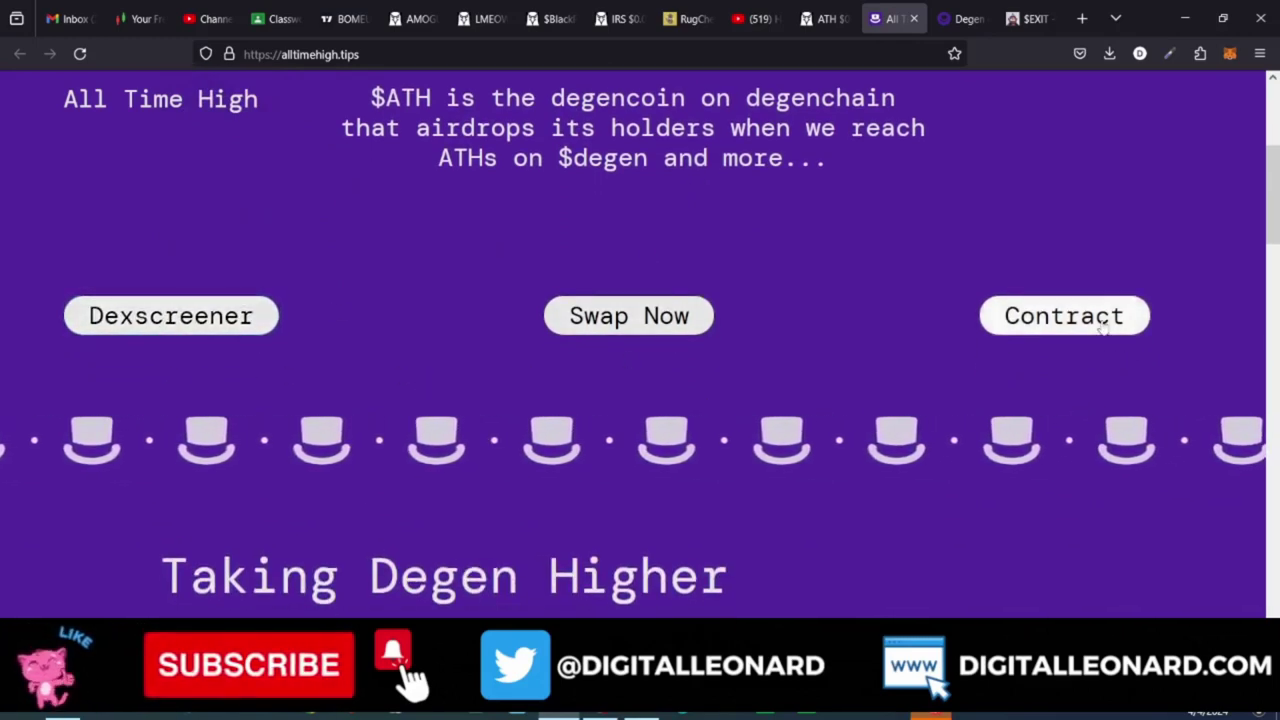
{"action": "scroll", "coordinate": [1103, 332], "scroll_direction": "down", "scroll_amount": 5}
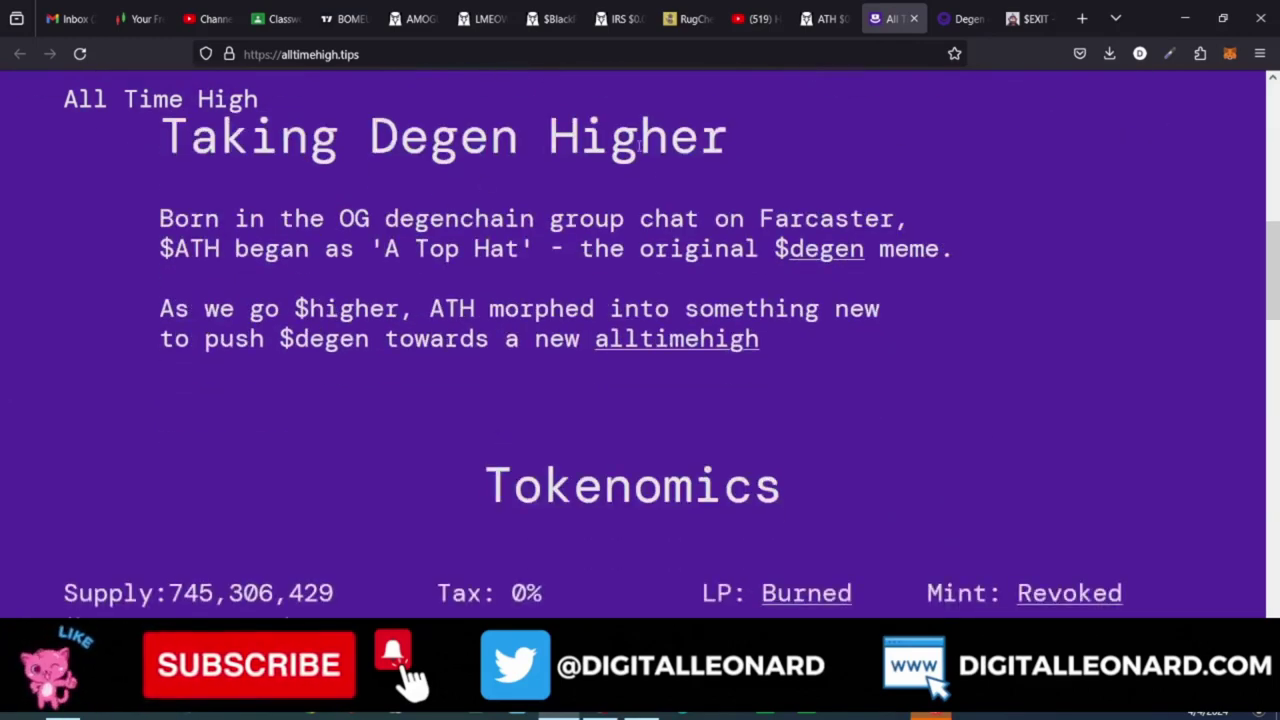
{"action": "scroll", "coordinate": [444, 446], "scroll_direction": "down", "scroll_amount": 10}
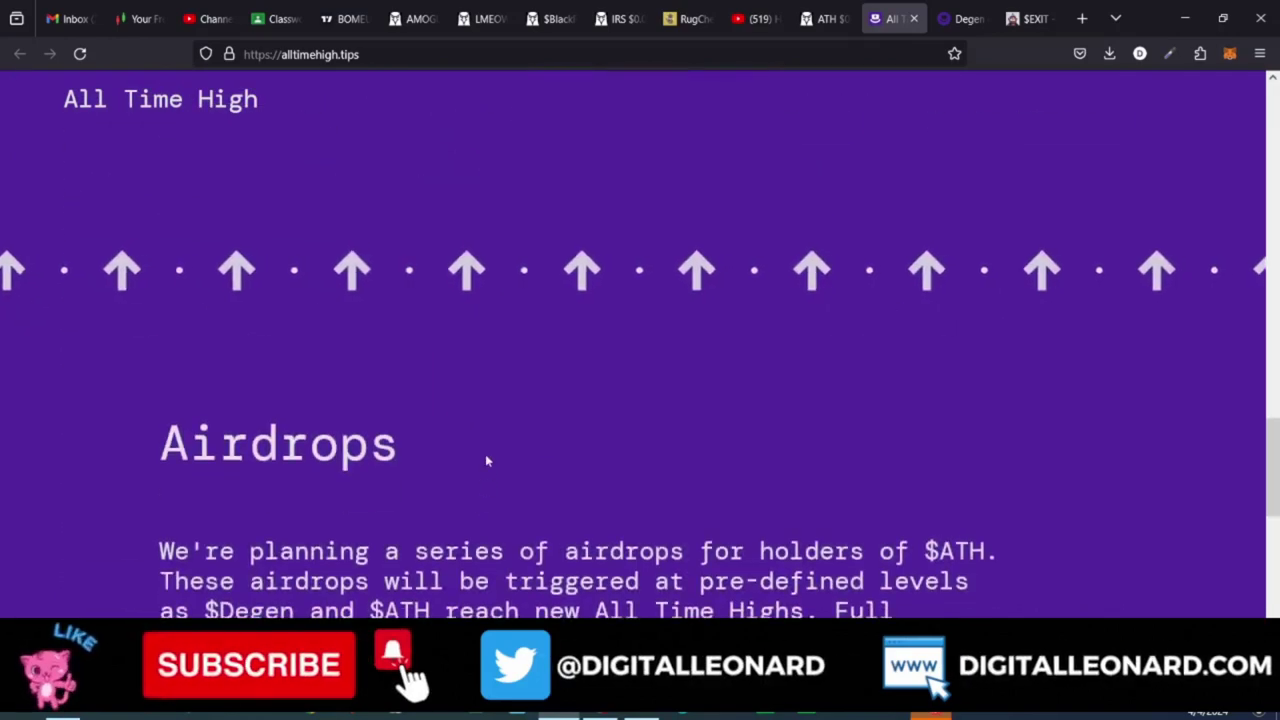
{"action": "scroll", "coordinate": [490, 424], "scroll_direction": "down", "scroll_amount": 10}
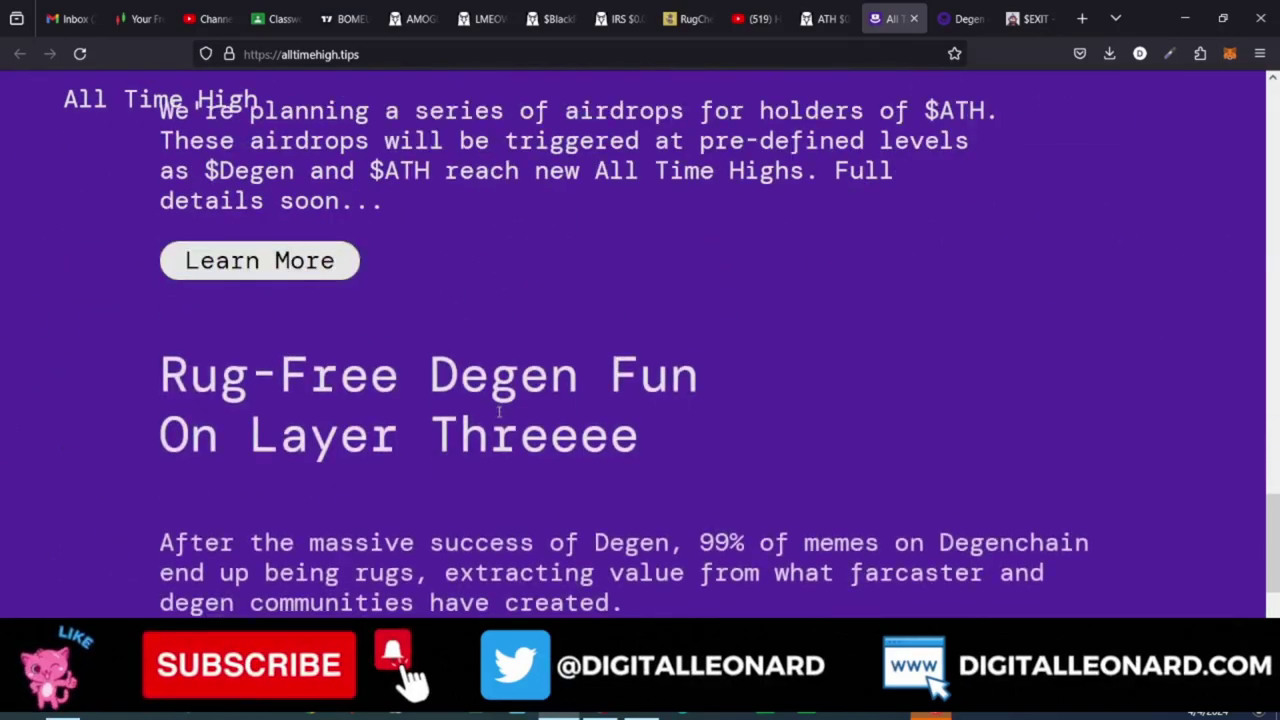
{"action": "scroll", "coordinate": [526, 379], "scroll_direction": "up", "scroll_amount": 10}
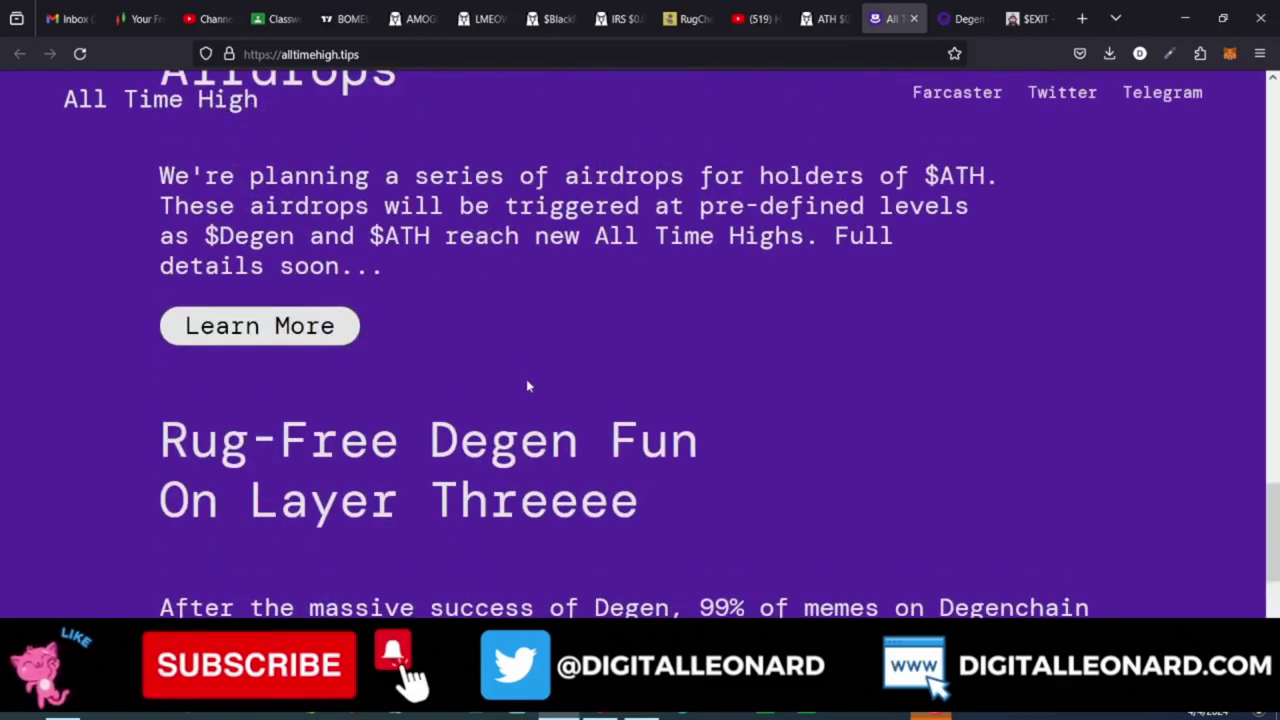
{"action": "scroll", "coordinate": [521, 379], "scroll_direction": "up", "scroll_amount": 15}
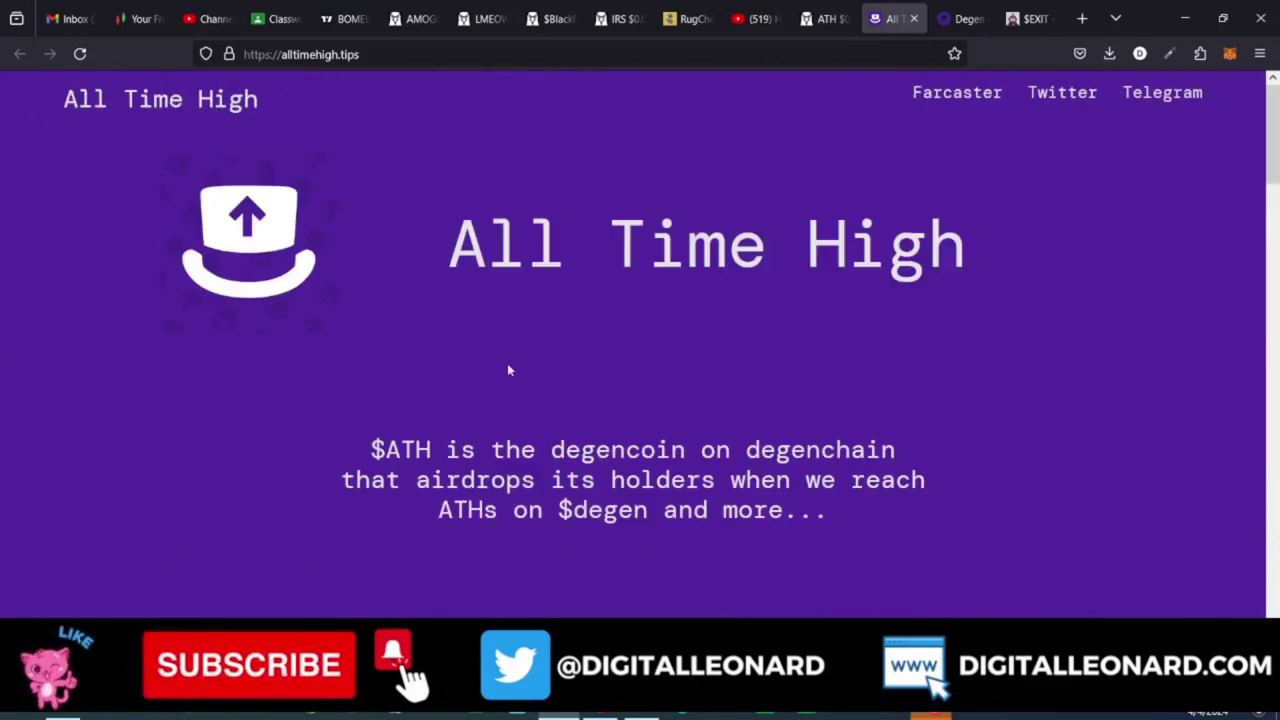
{"action": "scroll", "coordinate": [708, 272], "scroll_direction": "down", "scroll_amount": 3}
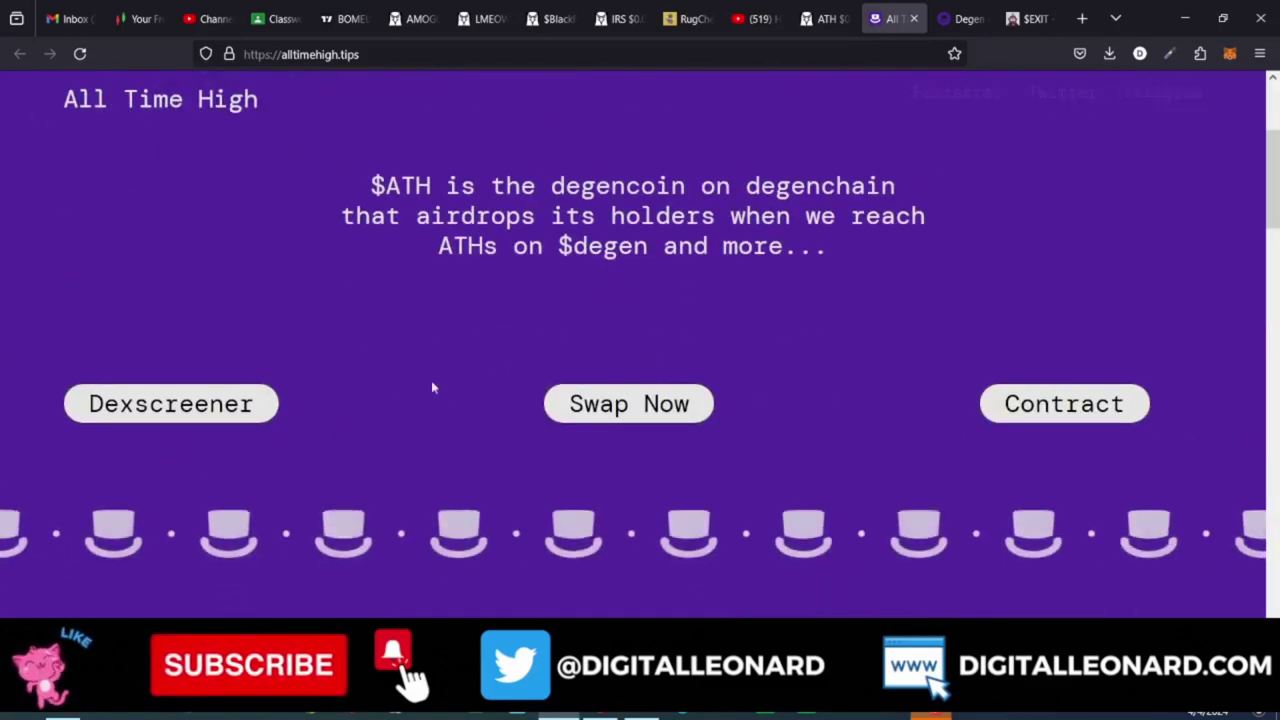
{"action": "left_click", "coordinate": [629, 403]}
{"action": "left_click", "coordinate": [822, 18]}
Step: Open DegenSwap's receiving-token picker, listing DEGEN, DSWAP and PUMP DIS ROCKET
{"action": "left_click", "coordinate": [893, 20]}
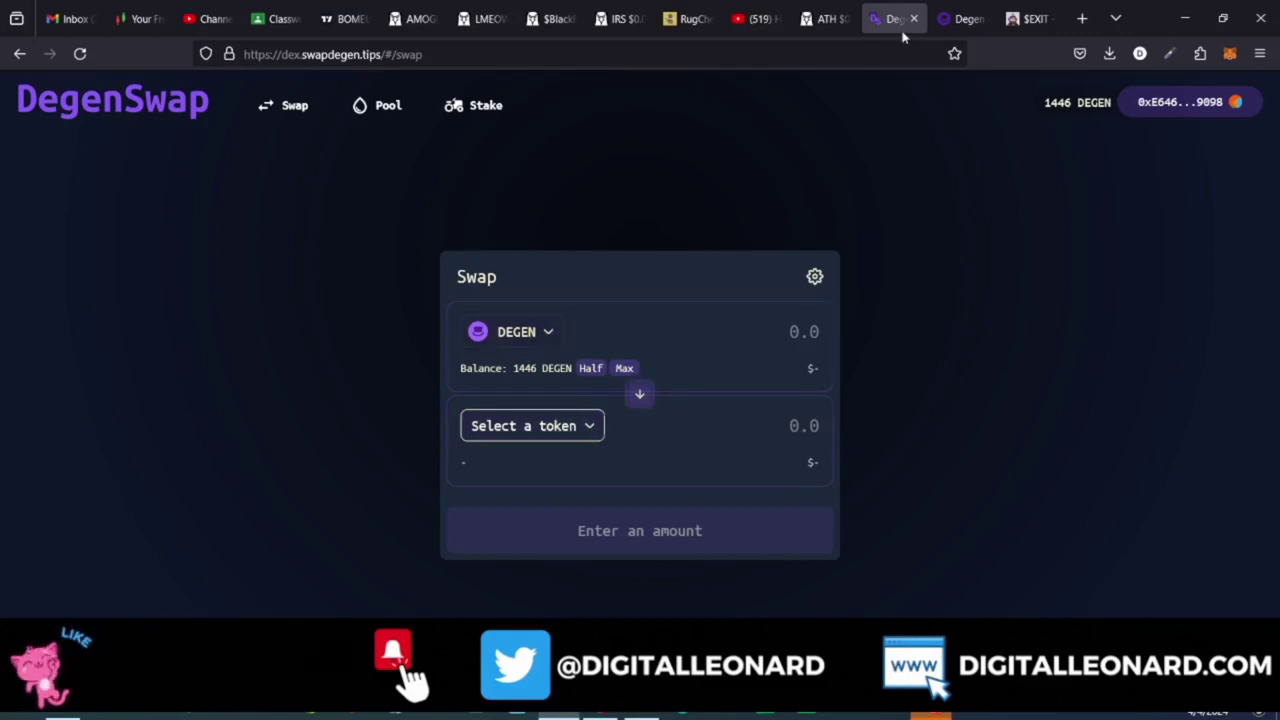
{"action": "left_click", "coordinate": [825, 18]}
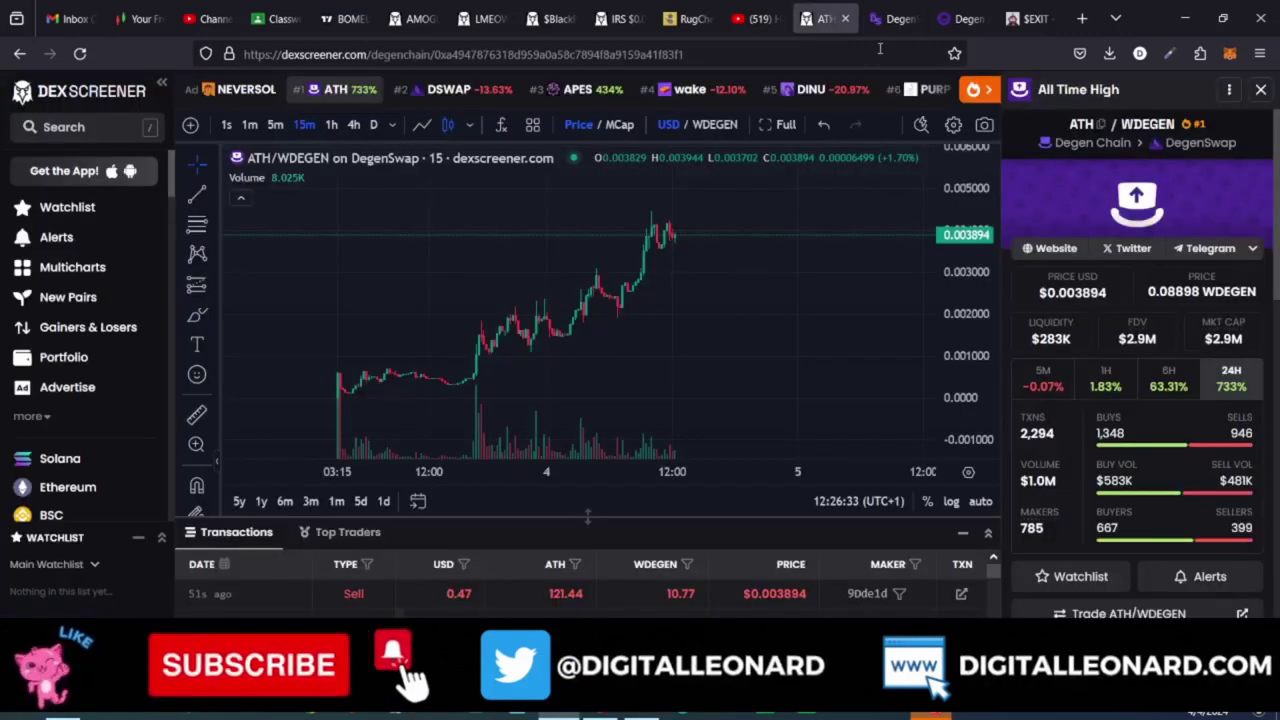
{"action": "left_click", "coordinate": [895, 18]}
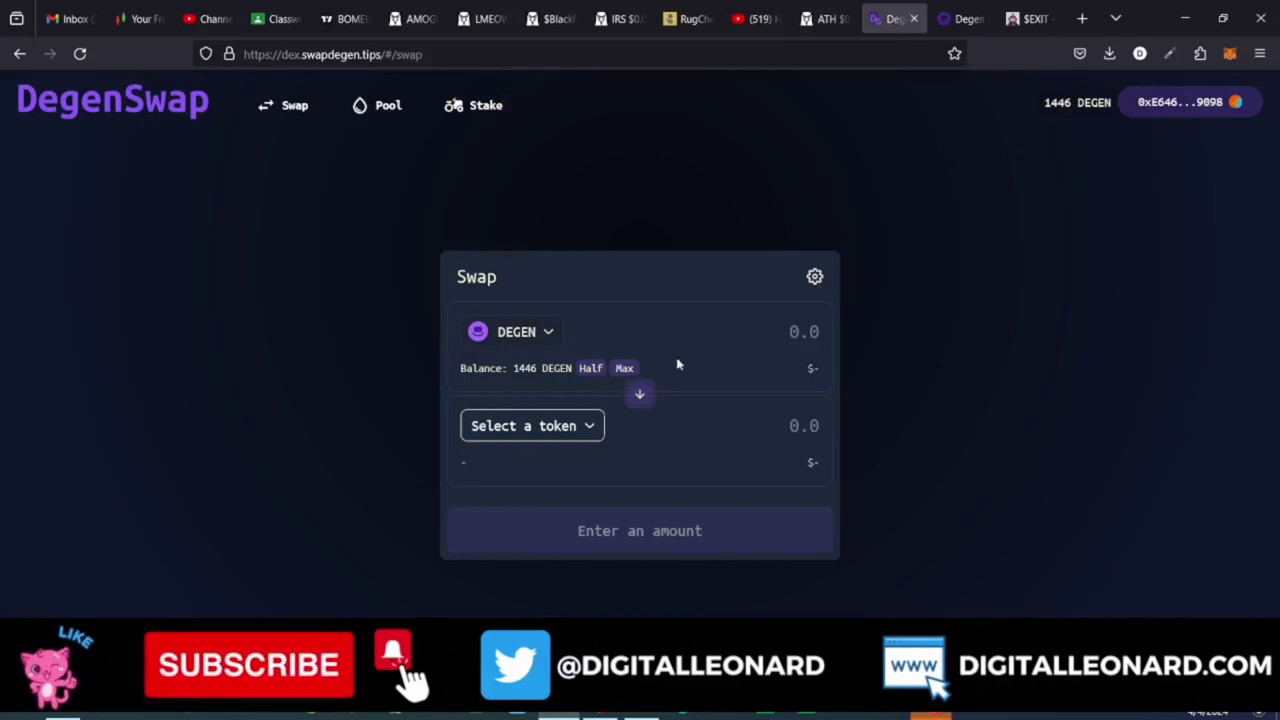
{"action": "left_click", "coordinate": [555, 428]}
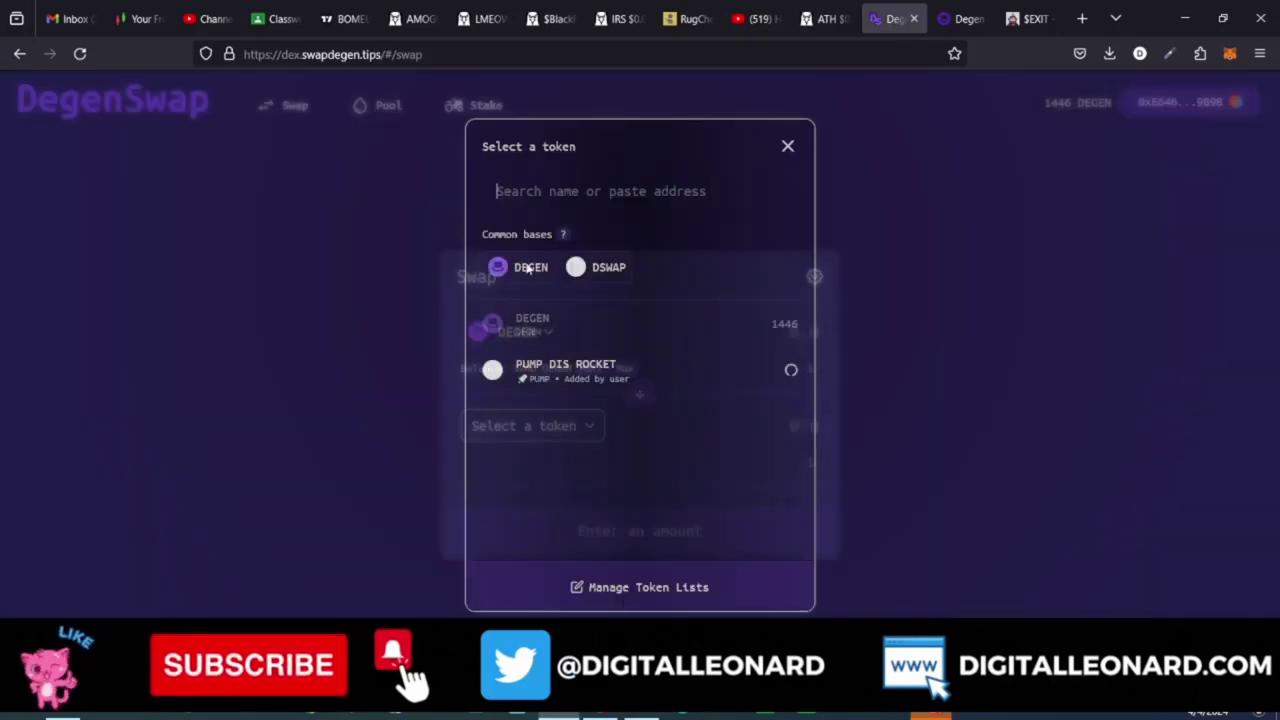
Step: Import ATH by its pasted contract address as the received token, showing 0 ATH
{"action": "left_click", "coordinate": [555, 192]}
{"action": "key", "text": "ctrl+v"}
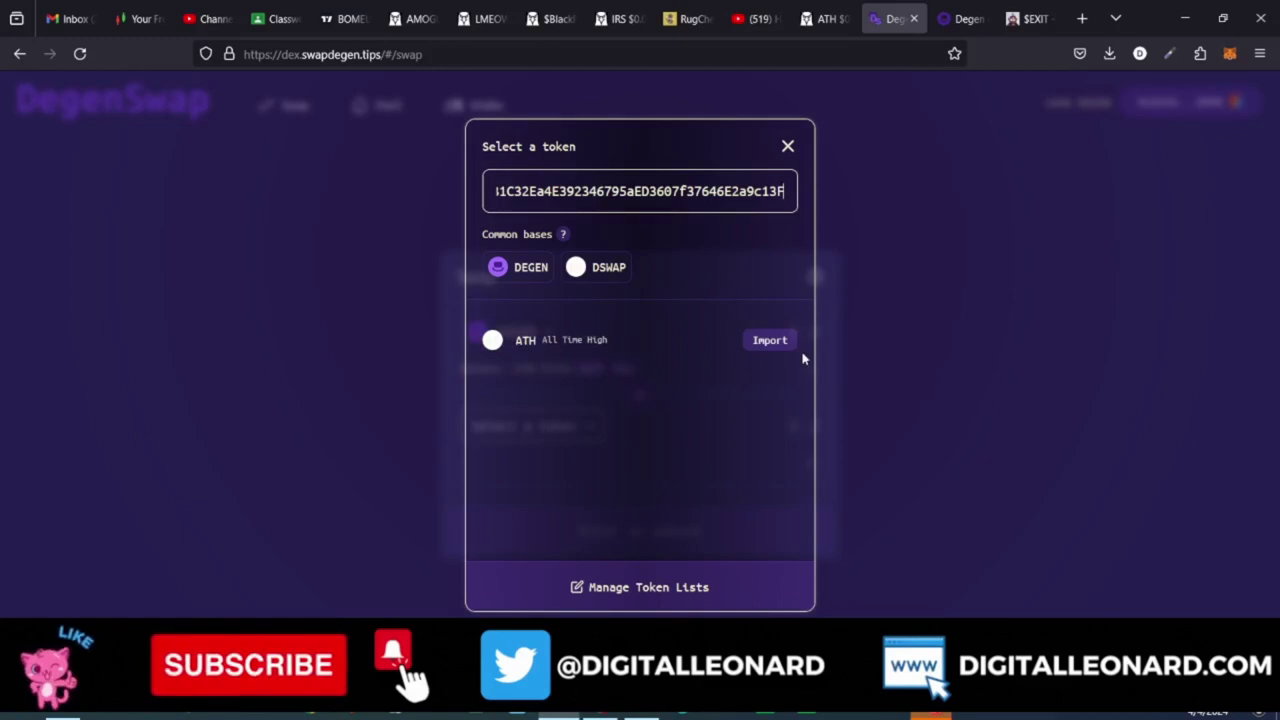
{"action": "left_click", "coordinate": [767, 341]}
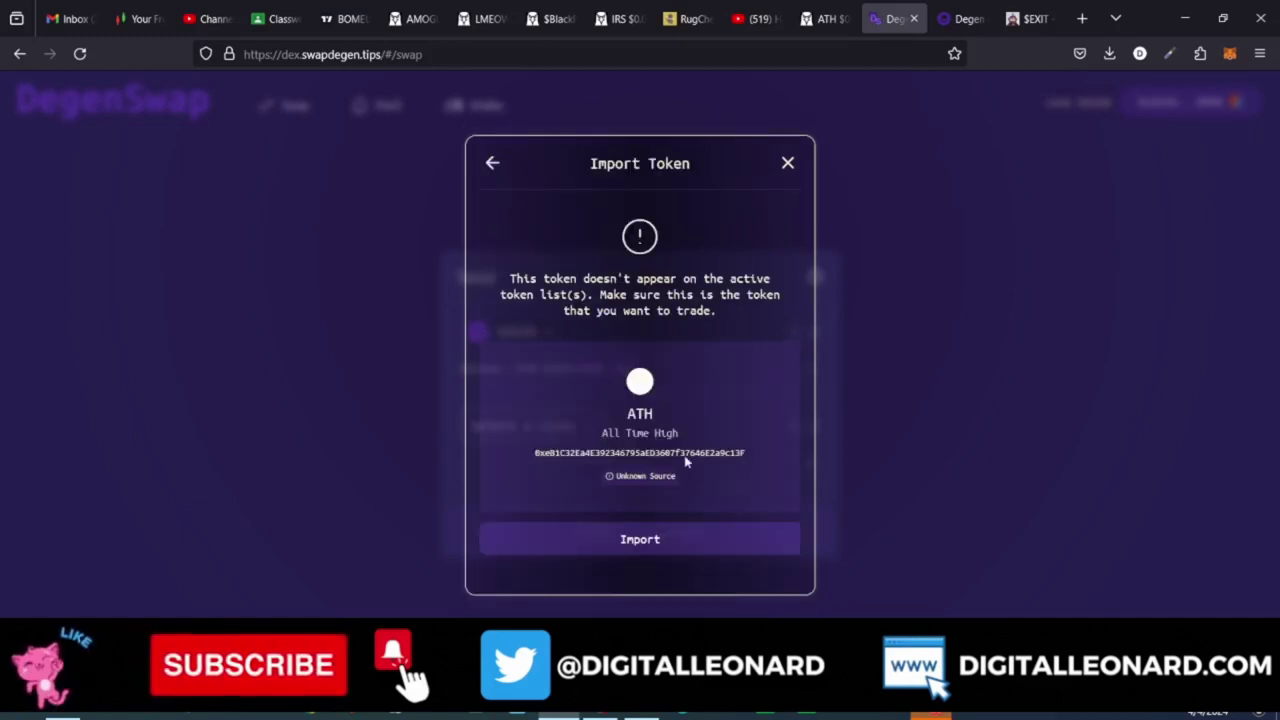
{"action": "left_click", "coordinate": [635, 545]}
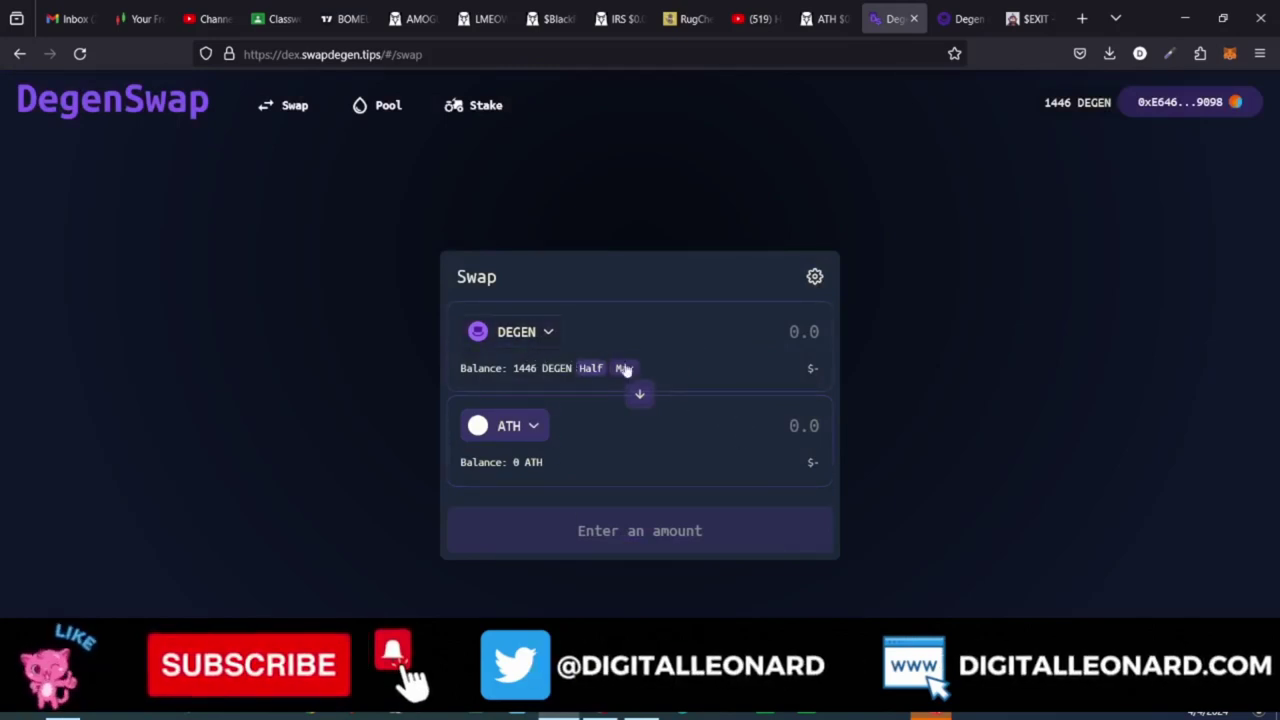
{"action": "left_click", "coordinate": [762, 334]}
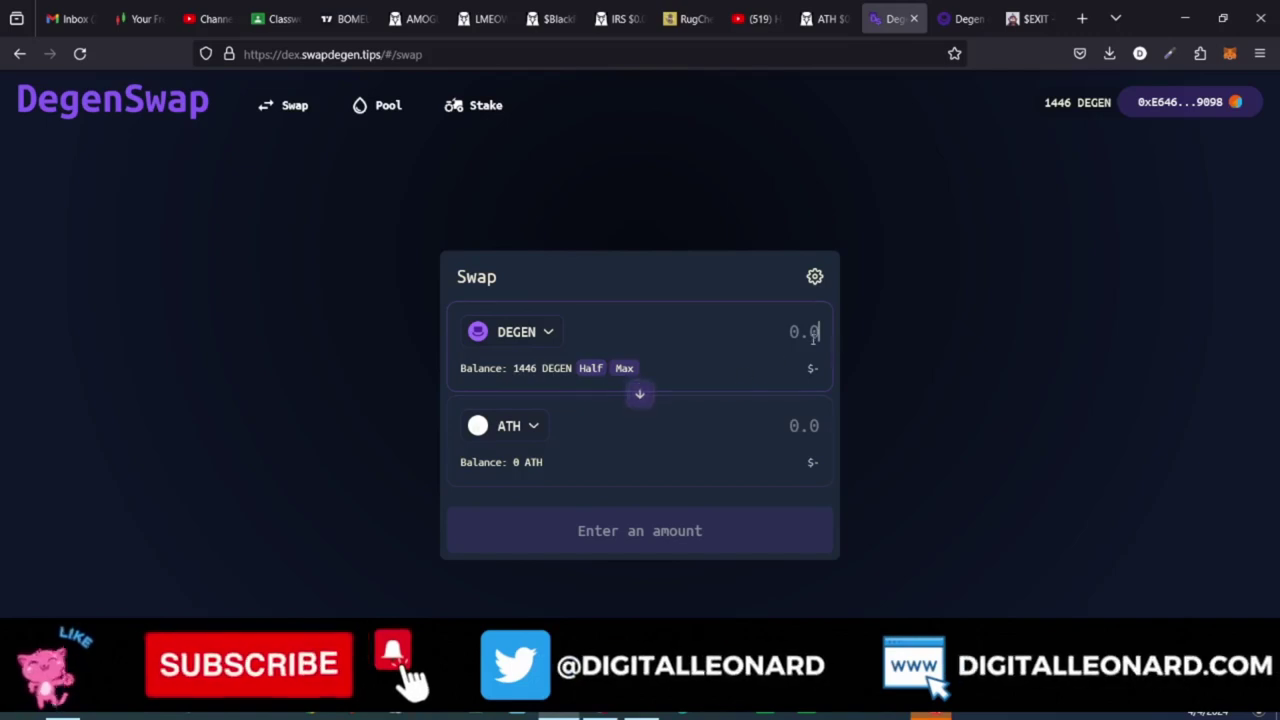
Step: Swap 50 DEGEN for 560.18 ATH, at 1 ATH = 0.08926 DEGEN
{"action": "type", "text": "20"}
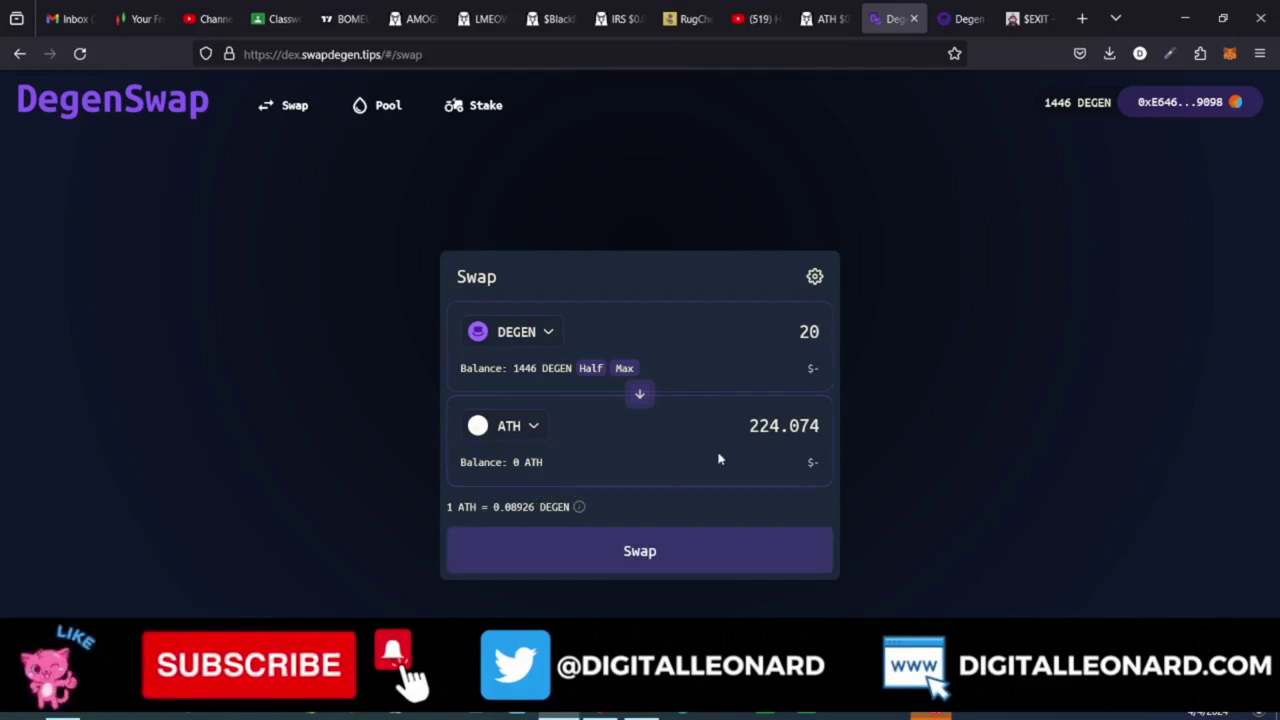
{"action": "double_click", "coordinate": [804, 337]}
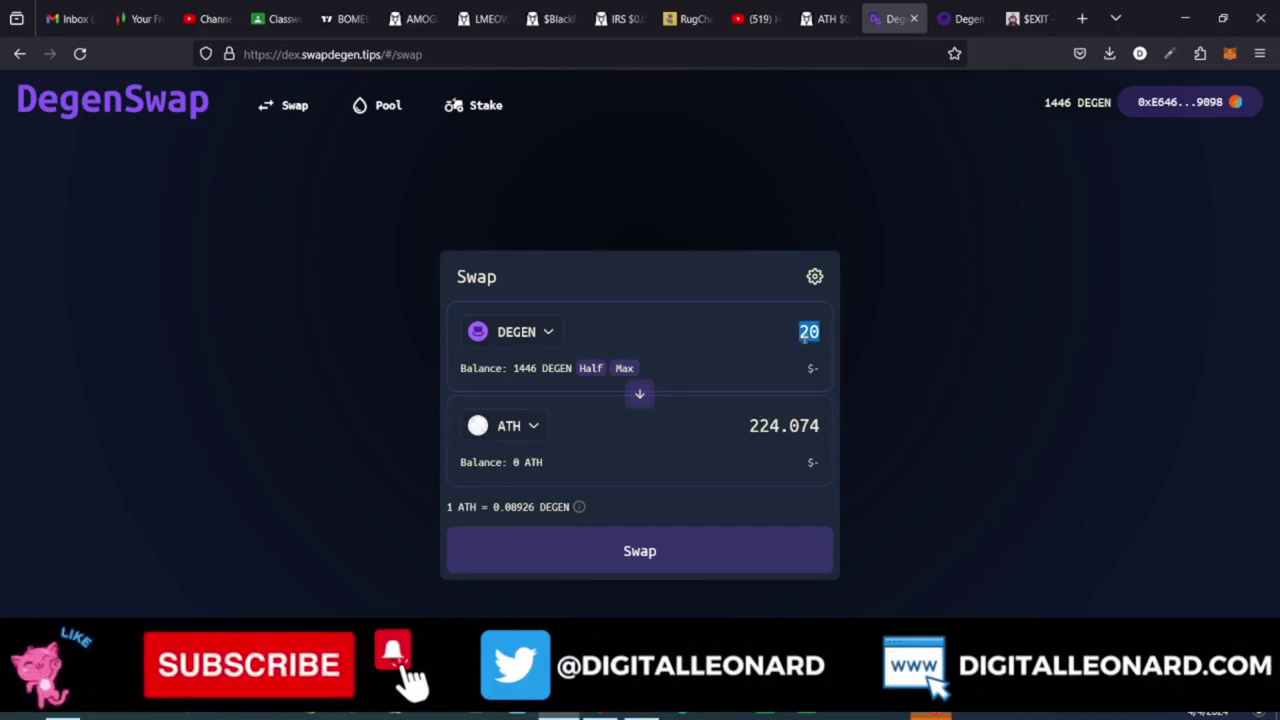
{"action": "type", "text": "50"}
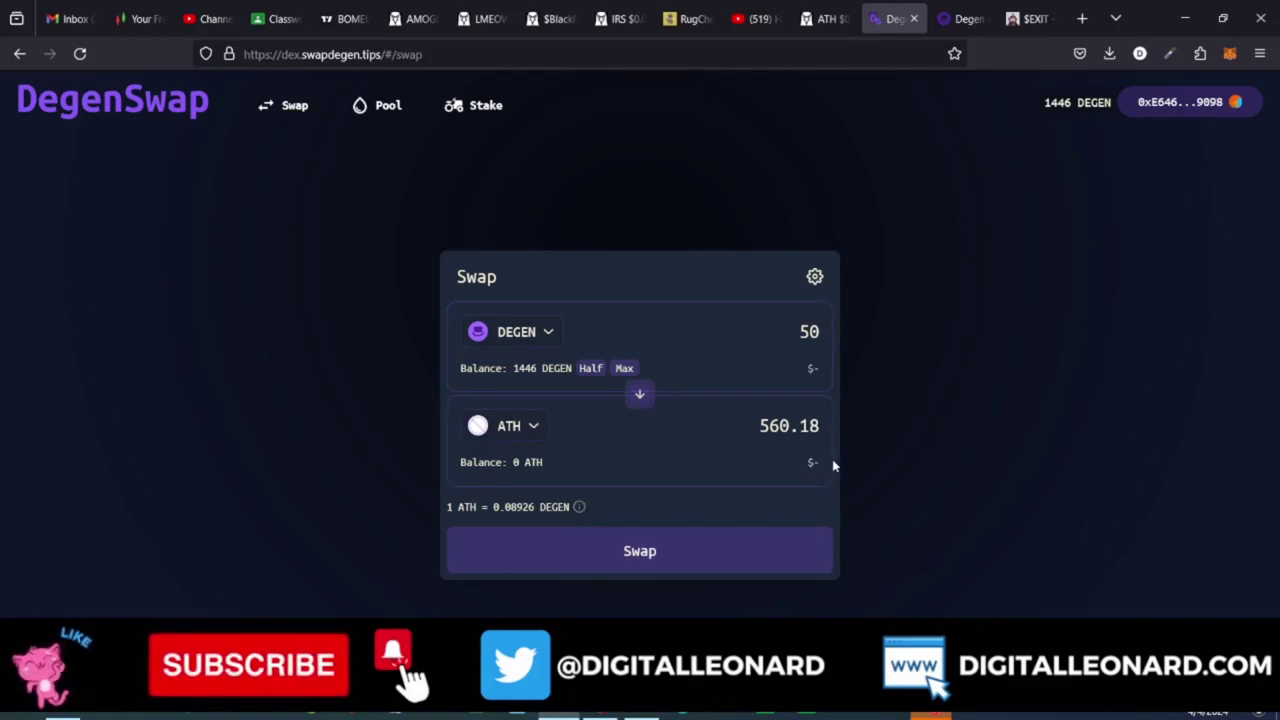
{"action": "left_click_drag", "start_coordinate": [806, 334], "coordinate": [849, 329]}
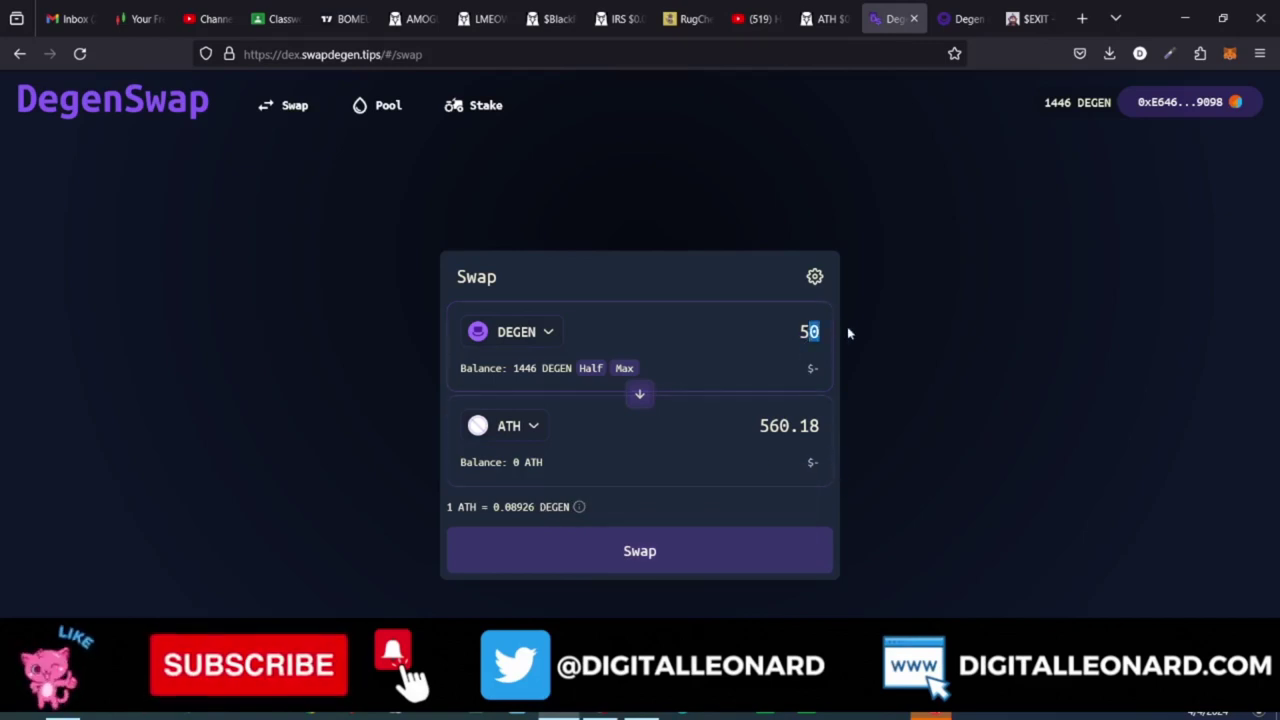
{"action": "left_click", "coordinate": [354, 487]}
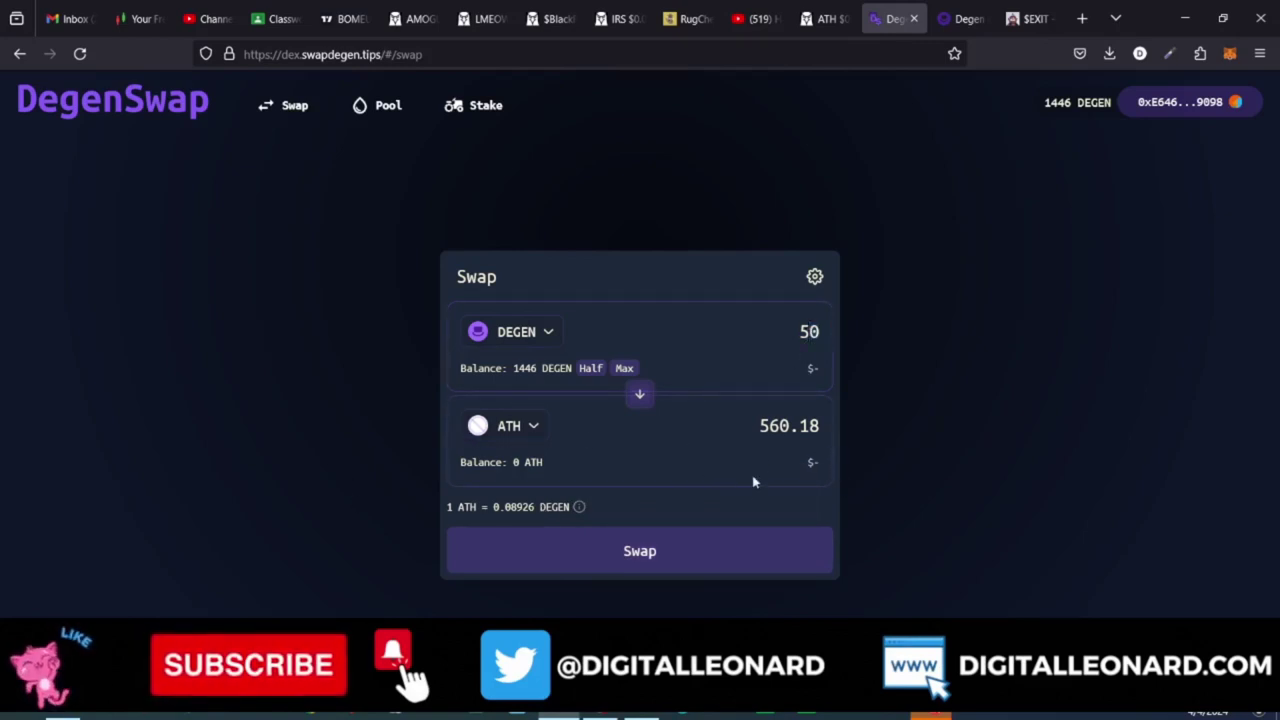
Step: Swap 50 DEGEN for 560.18 ATH and approve the transaction in MetaMask
{"action": "left_click", "coordinate": [622, 553]}
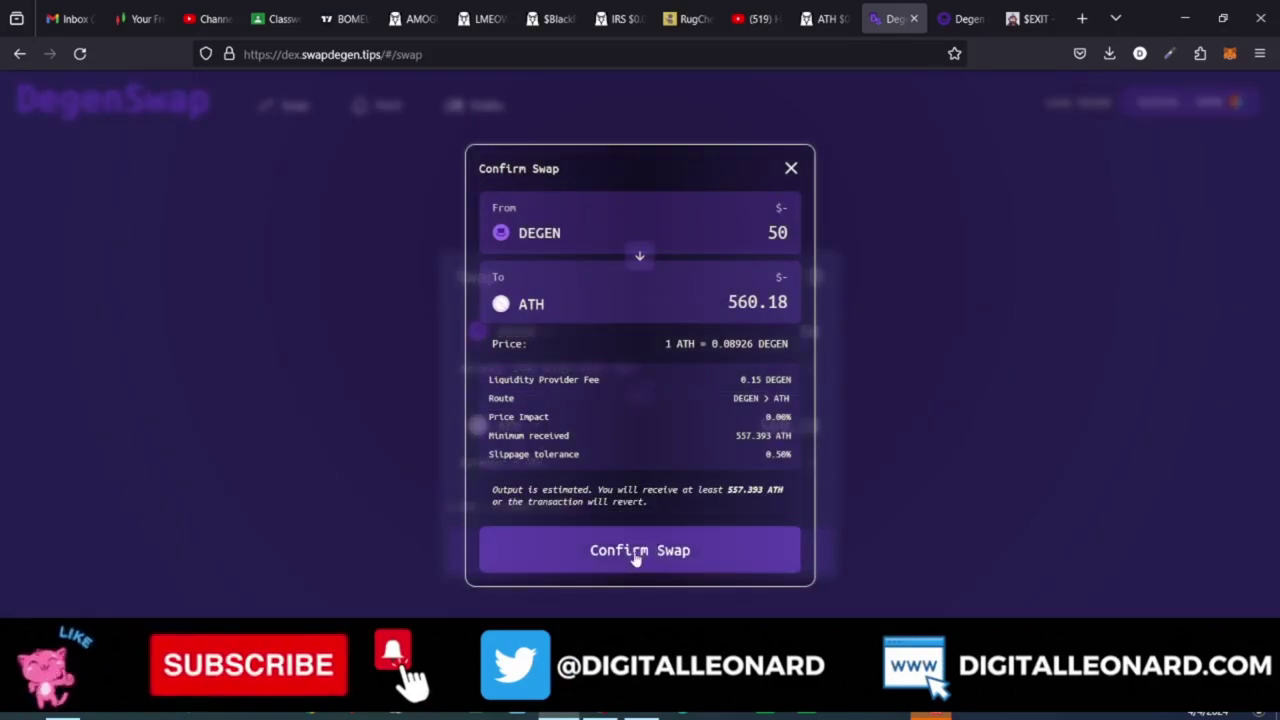
{"action": "left_click", "coordinate": [637, 558]}
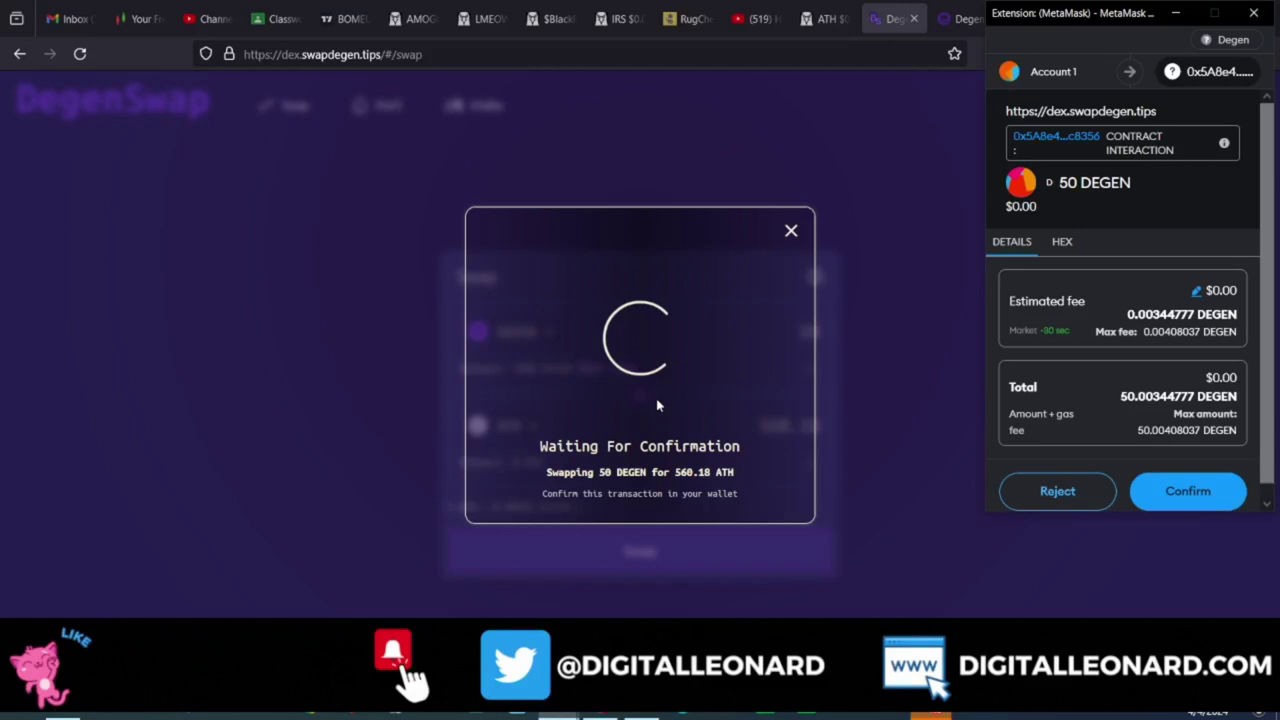
{"action": "left_click", "coordinate": [1183, 495]}
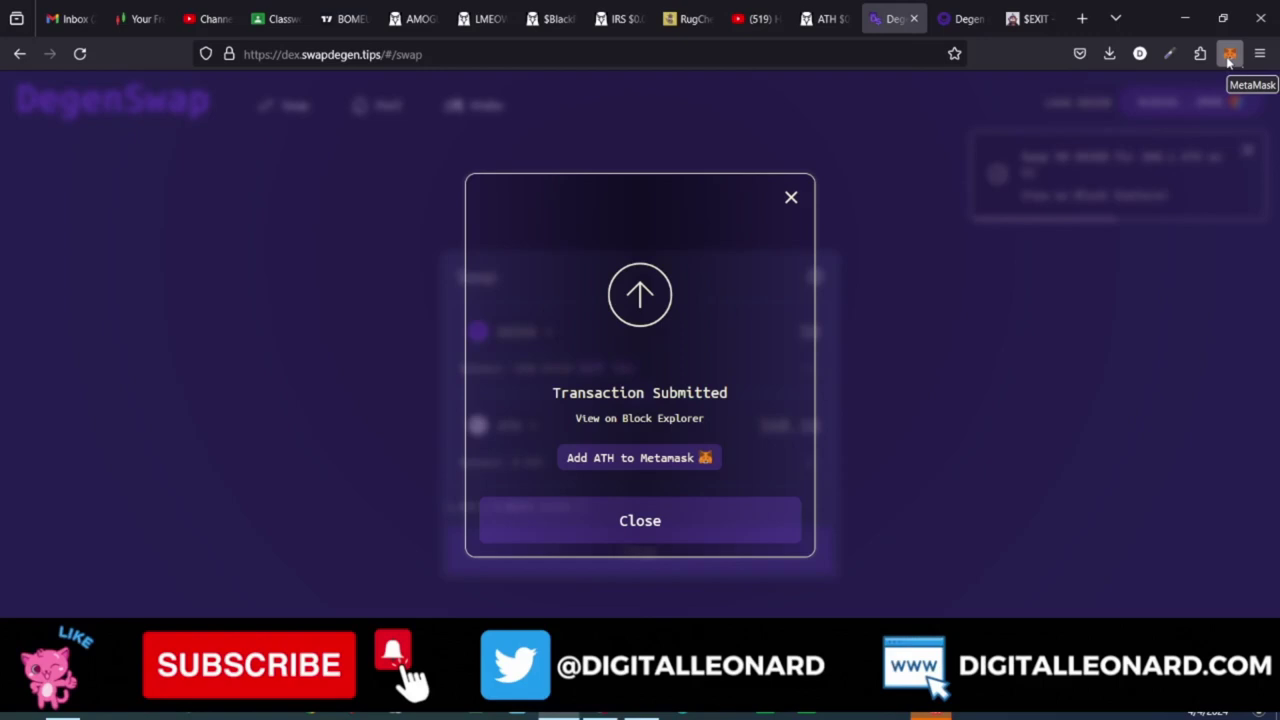
Step: In MetaMask's token list, begin importing a custom token
{"action": "left_click", "coordinate": [1229, 56]}
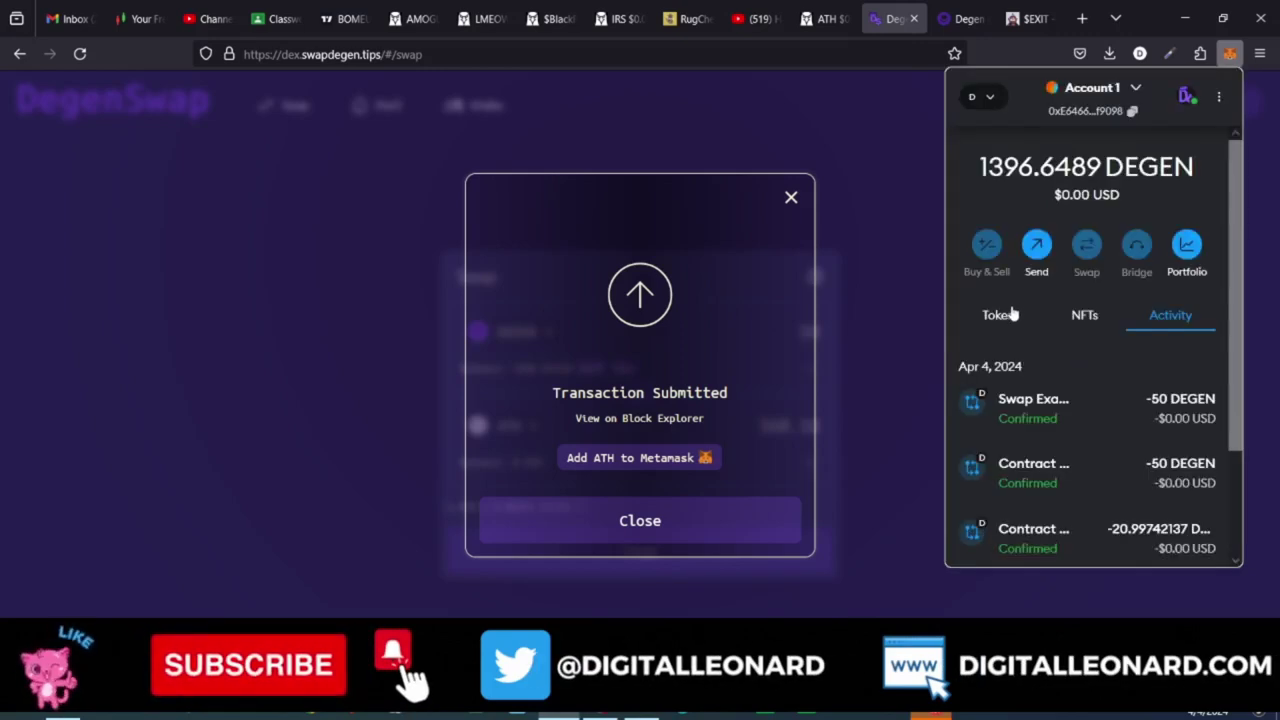
{"action": "left_click", "coordinate": [1012, 314]}
{"action": "scroll", "coordinate": [990, 405], "scroll_direction": "down", "scroll_amount": 1}
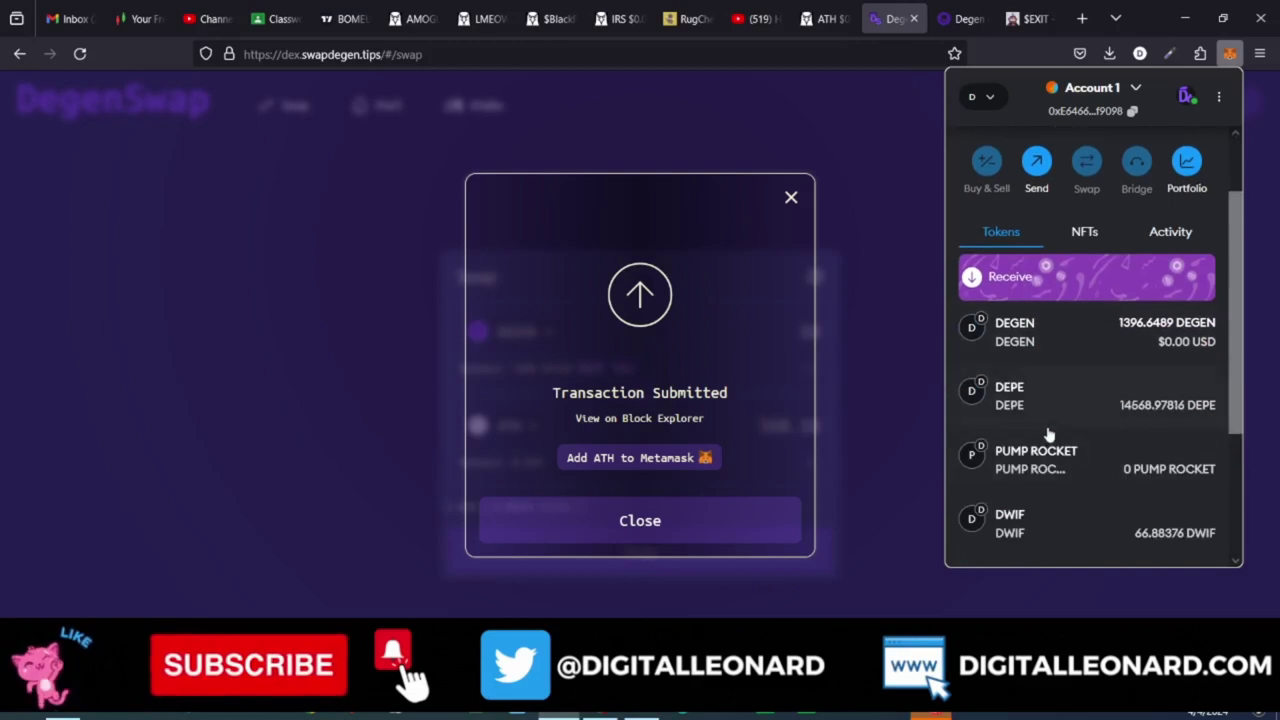
{"action": "scroll", "coordinate": [1048, 432], "scroll_direction": "down", "scroll_amount": 2}
{"action": "left_click", "coordinate": [1015, 461]}
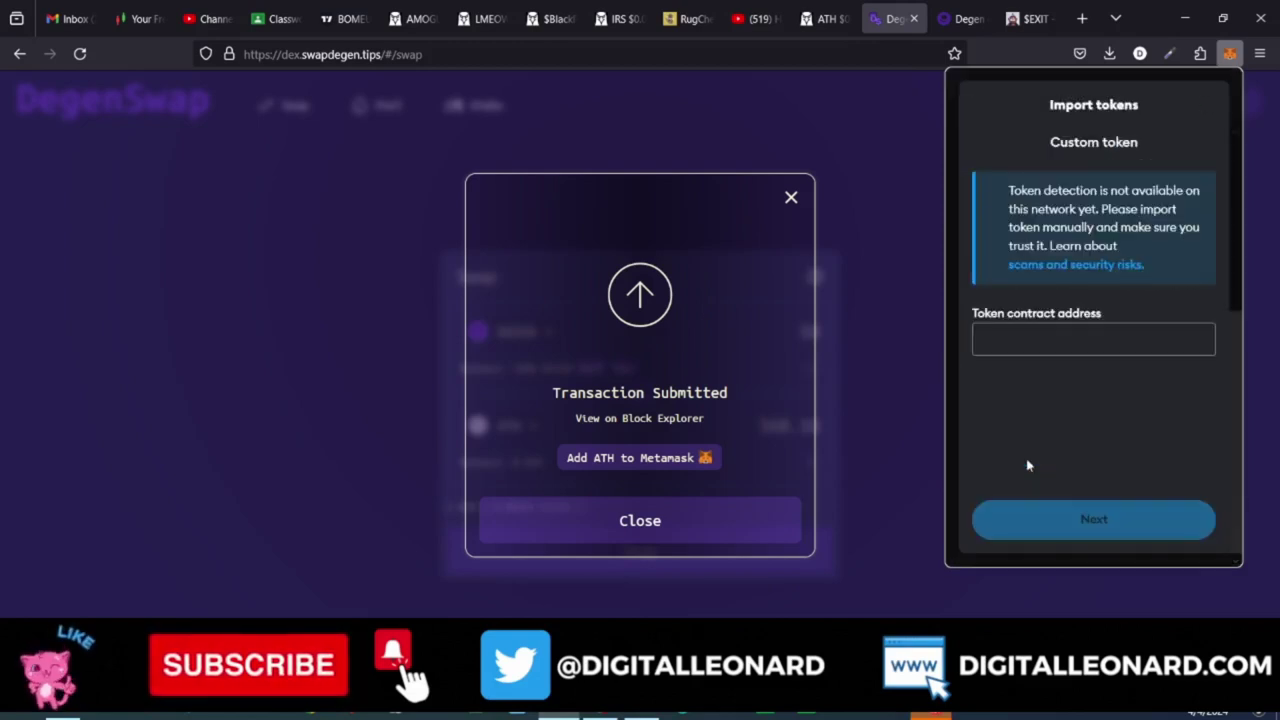
Step: Import ATH by its pasted contract address, then close the wallet and submitted notice
{"action": "left_click", "coordinate": [1021, 343]}
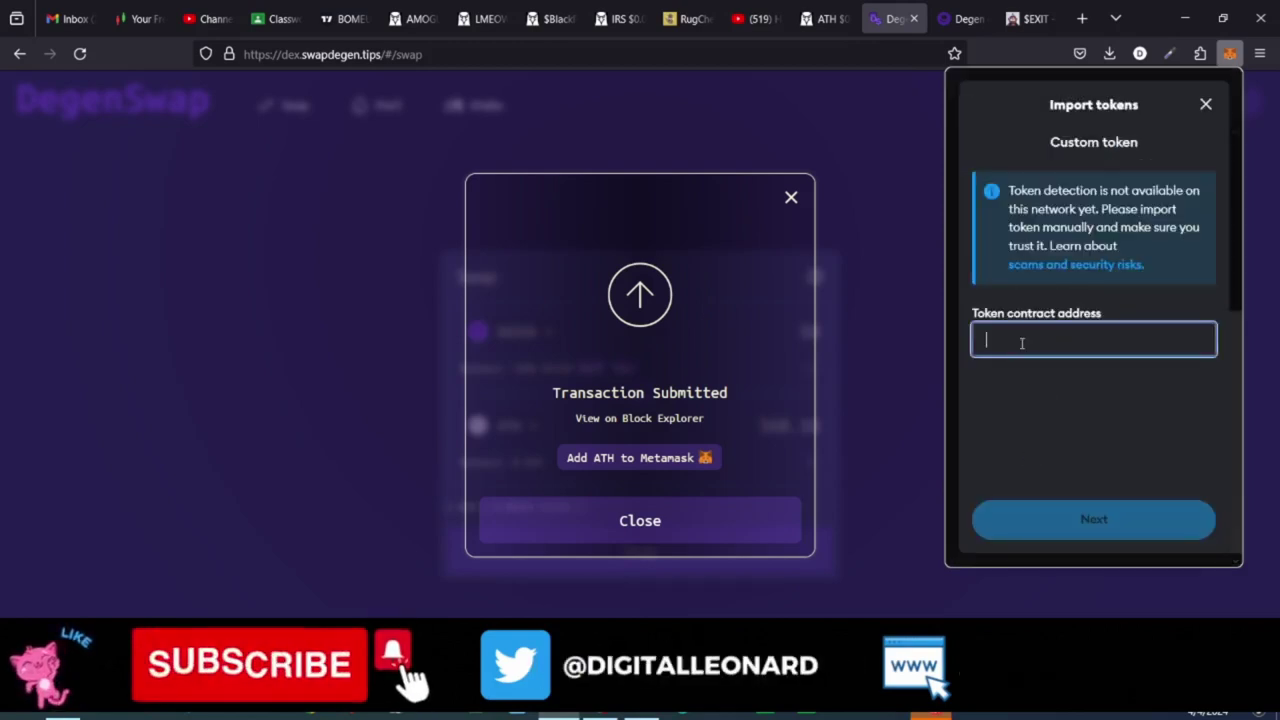
{"action": "key", "text": "ctrl+v"}
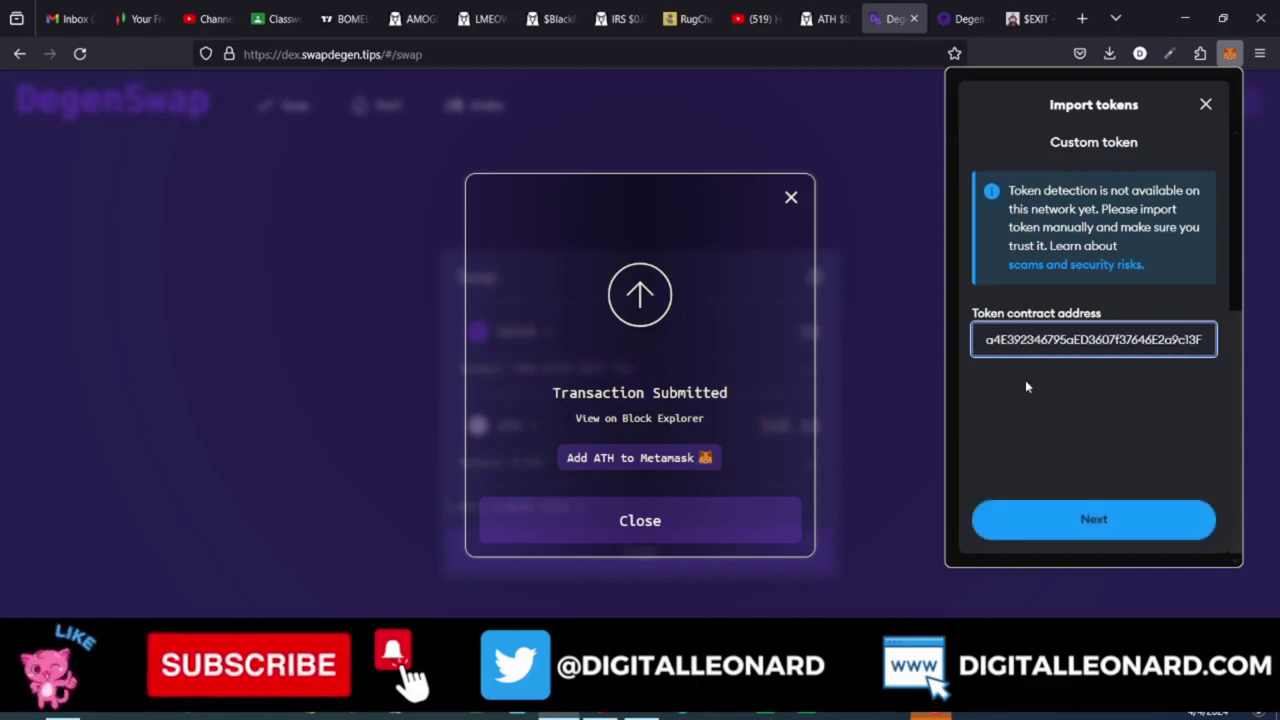
{"action": "left_click", "coordinate": [1093, 527]}
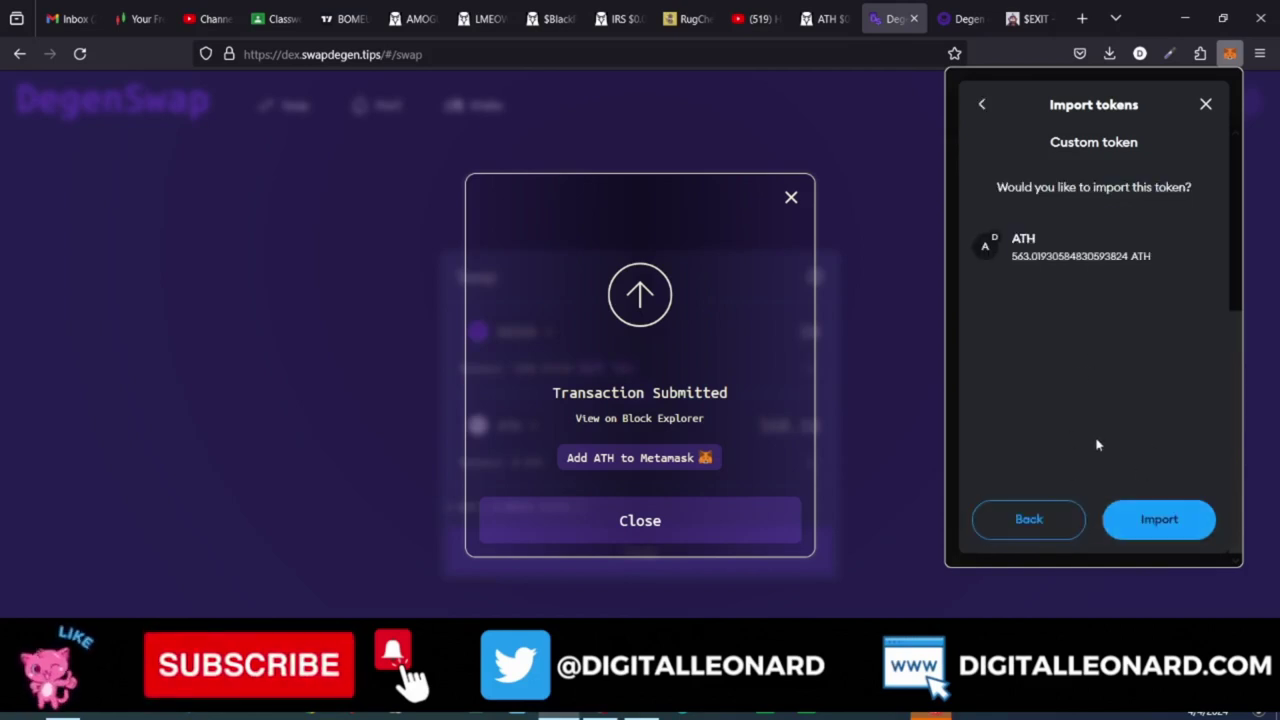
{"action": "left_click", "coordinate": [1157, 520]}
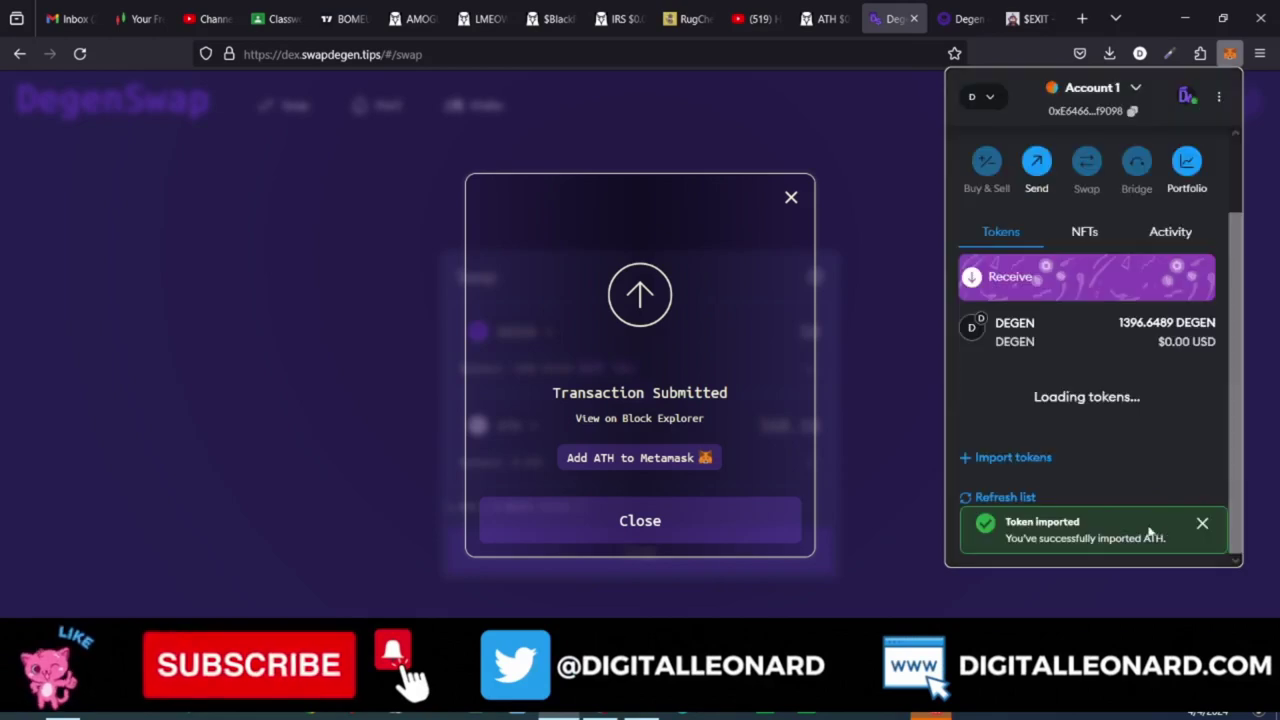
{"action": "scroll", "coordinate": [1100, 420], "scroll_direction": "down", "scroll_amount": 5}
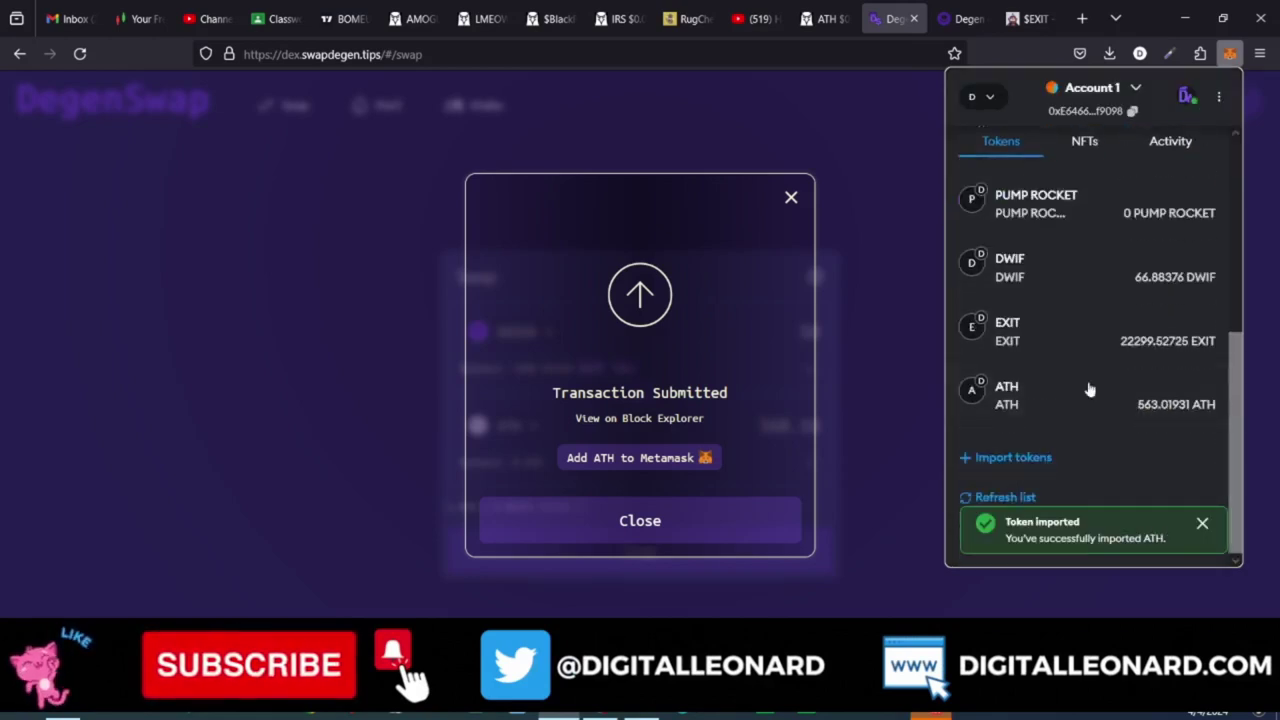
{"action": "left_click", "coordinate": [891, 508]}
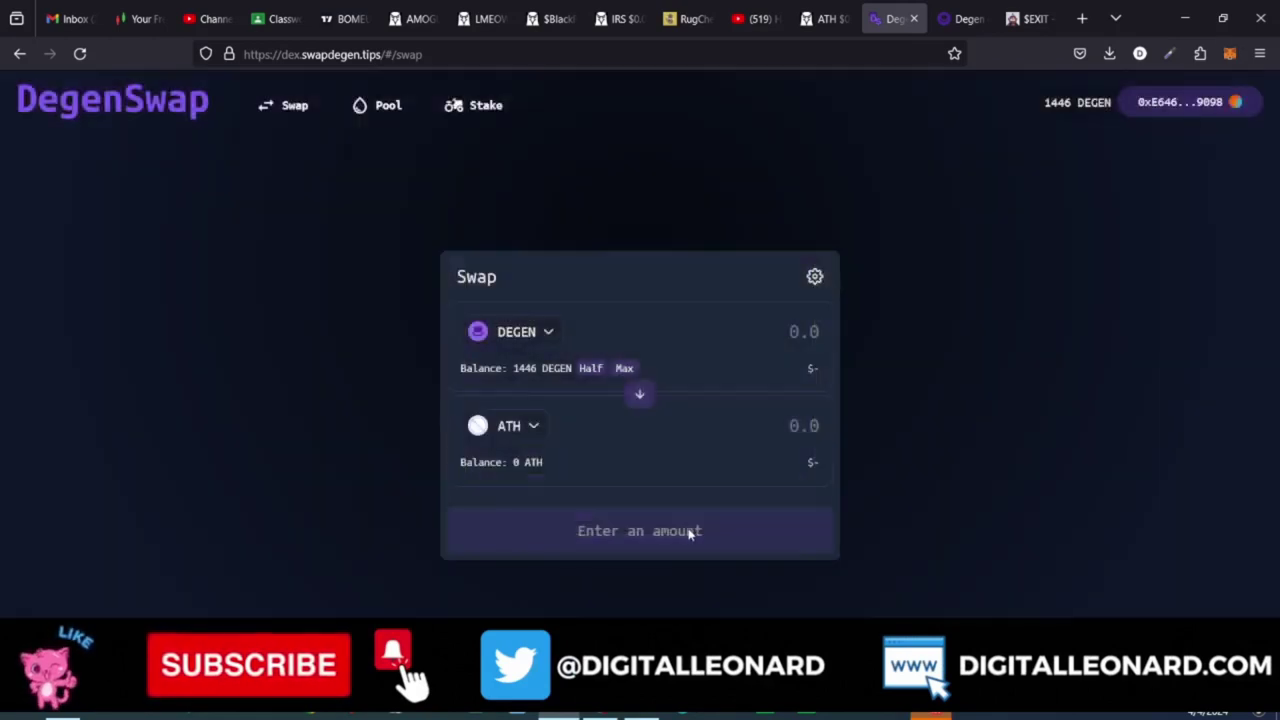
Step: Reverse the swap direction and select ATH in the token picker
{"action": "left_click", "coordinate": [643, 397]}
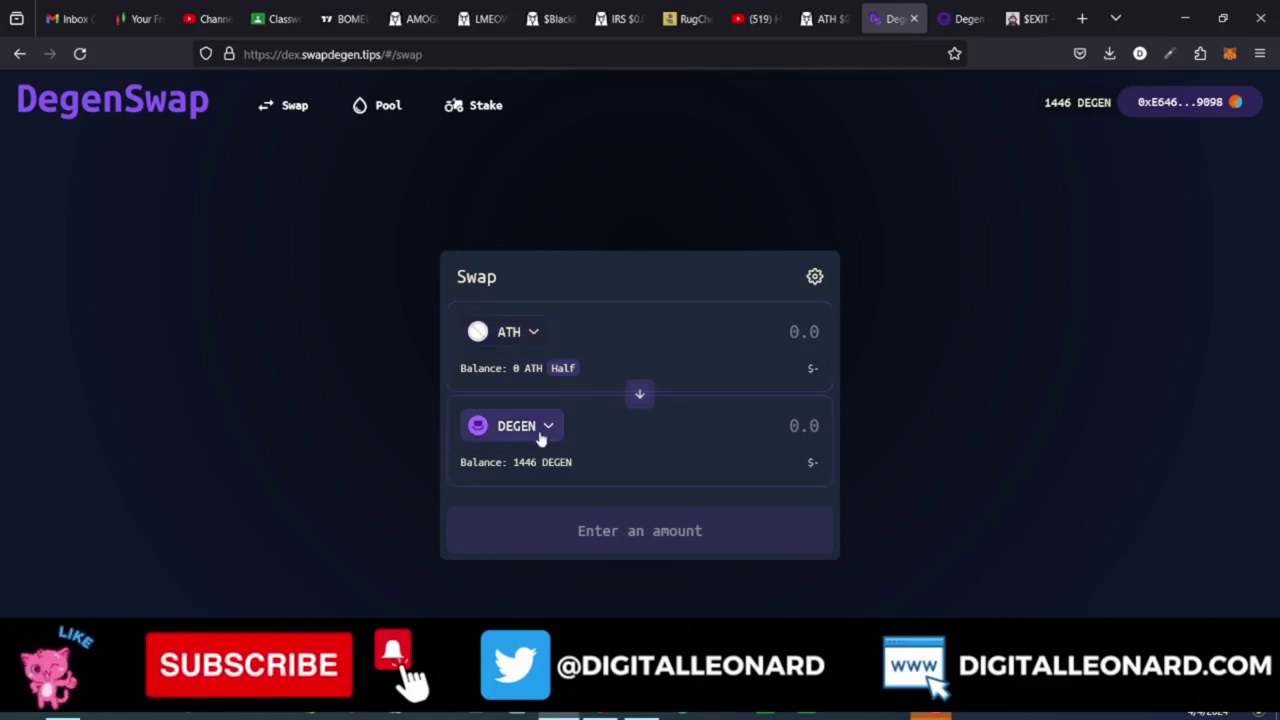
{"action": "left_click", "coordinate": [563, 369]}
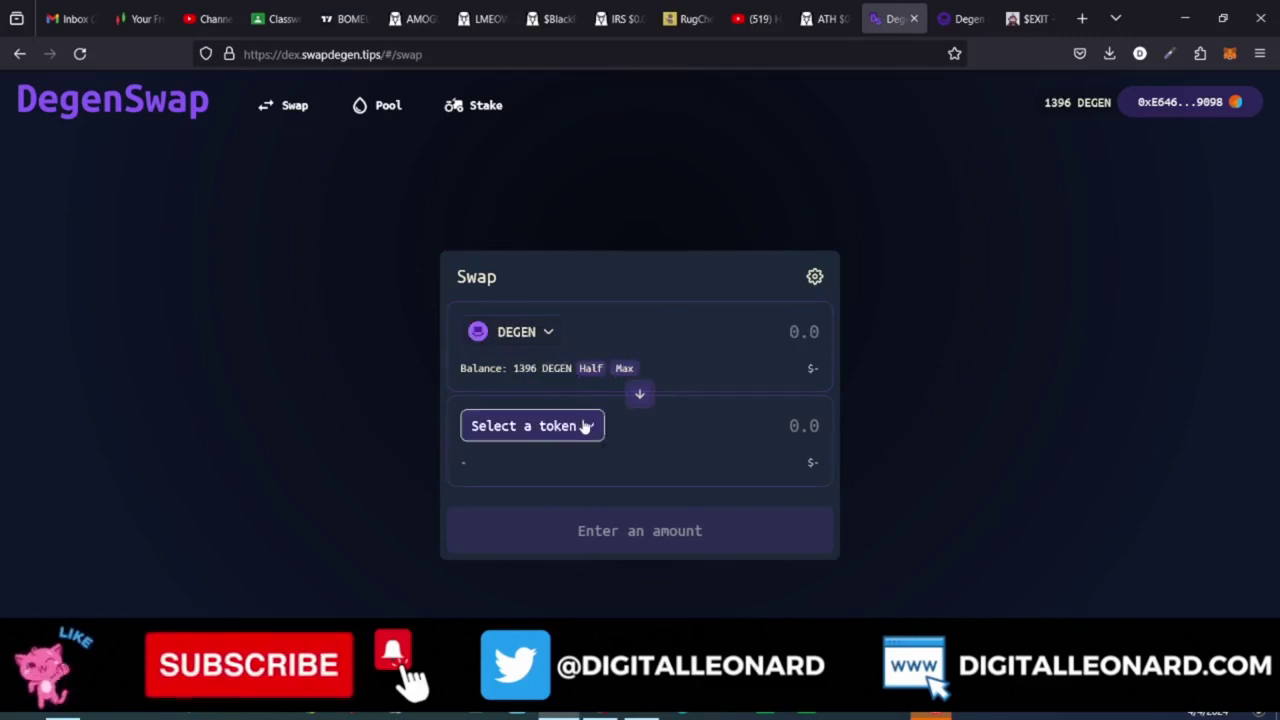
{"action": "left_click", "coordinate": [575, 429]}
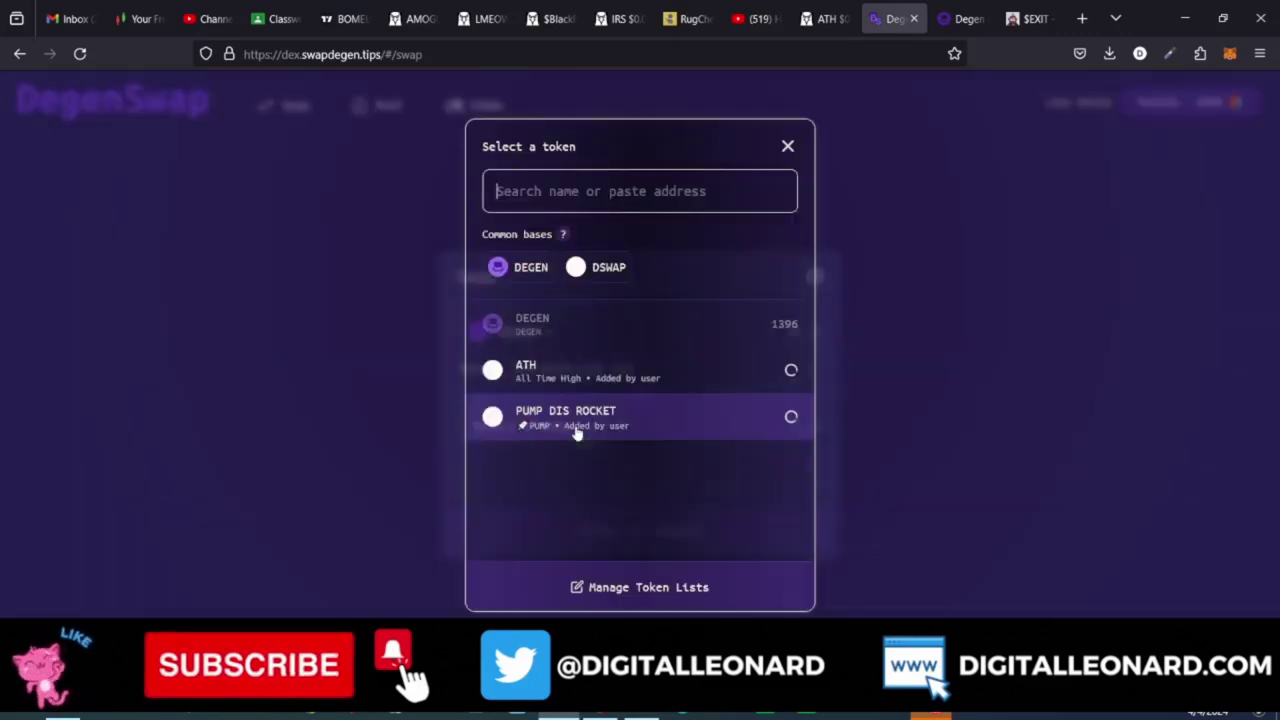
{"action": "left_click", "coordinate": [530, 372]}
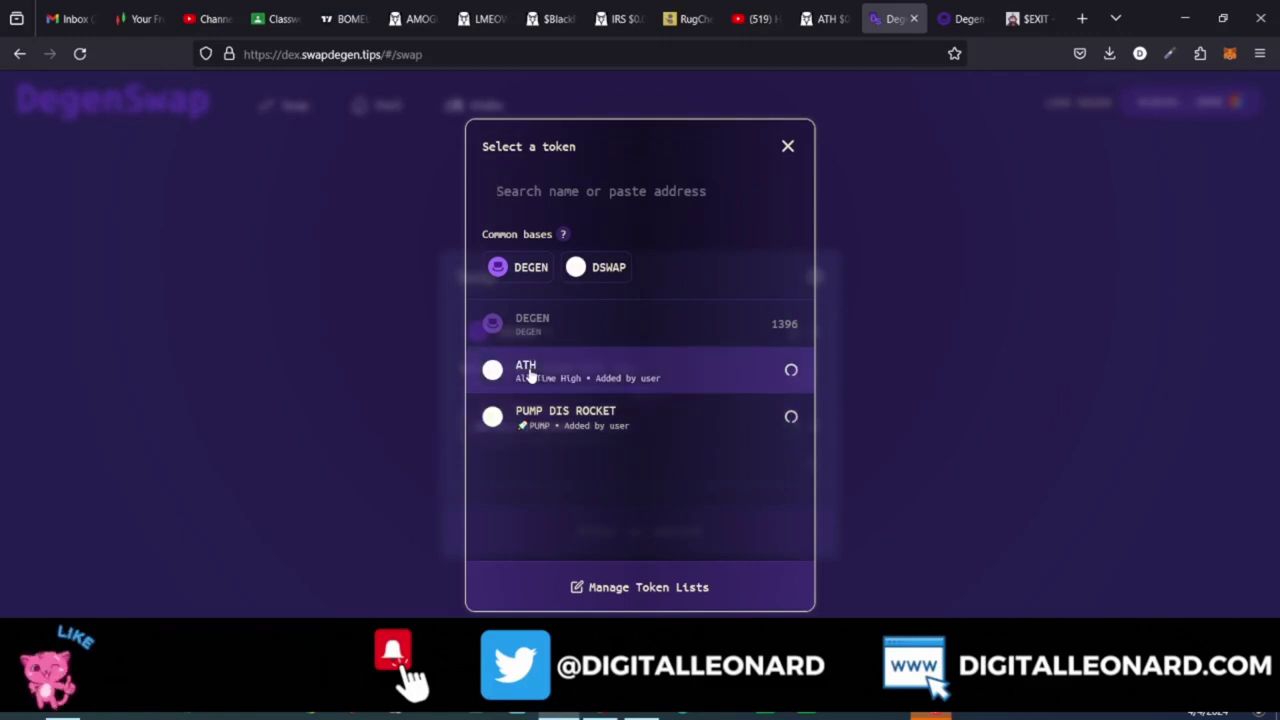
{"action": "left_click", "coordinate": [584, 375]}
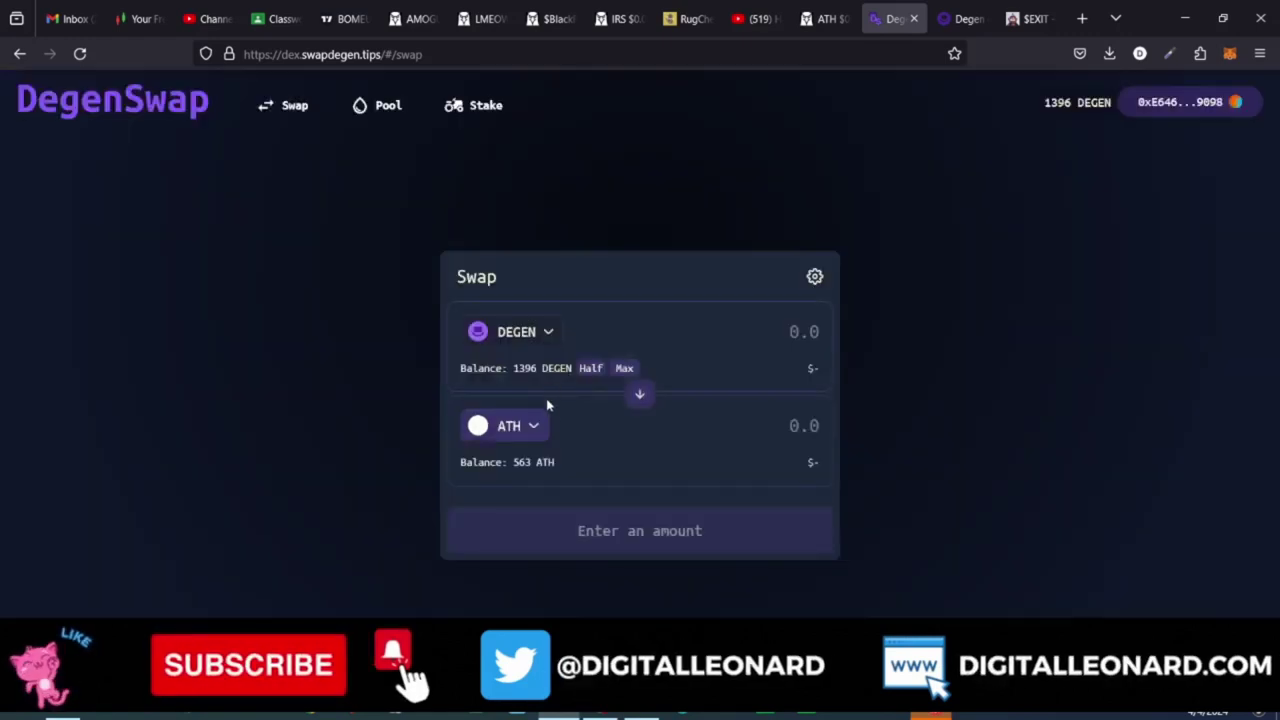
Step: Make ATH the input, sell the full 563.0193 ATH balance, then view the ATH/WDEGEN chart
{"action": "left_click", "coordinate": [640, 395]}
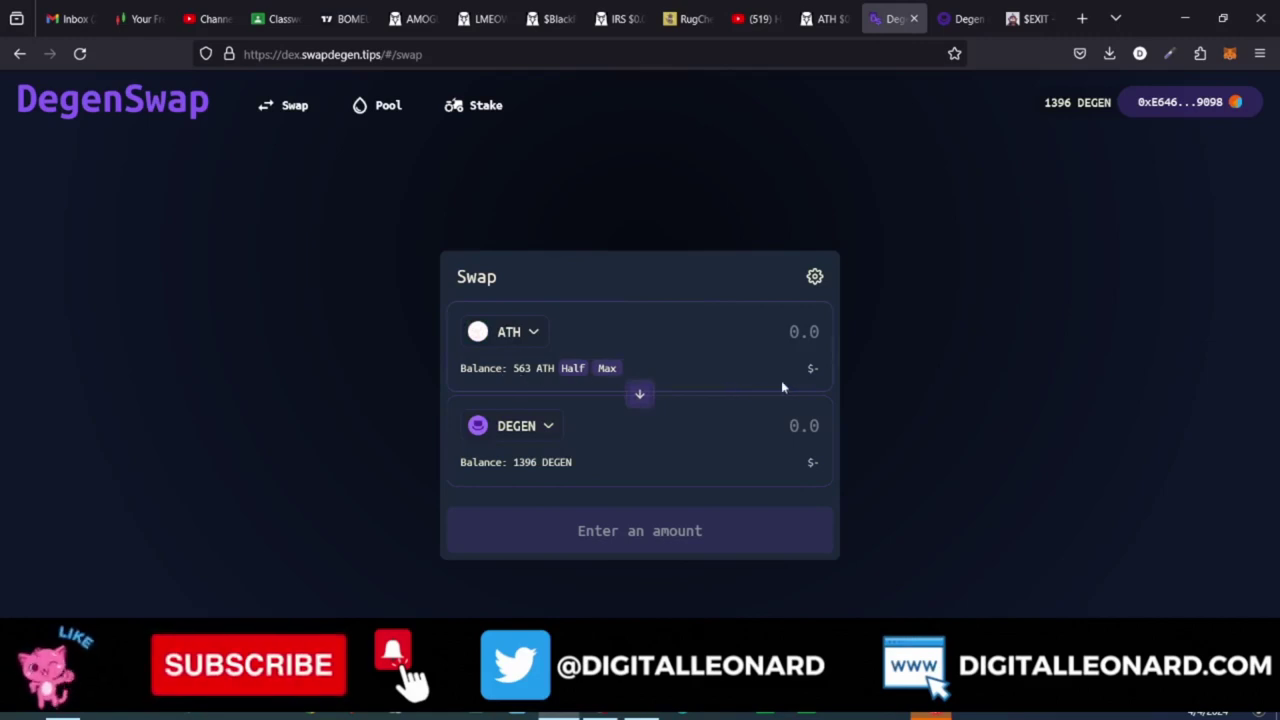
{"action": "left_click", "coordinate": [607, 369]}
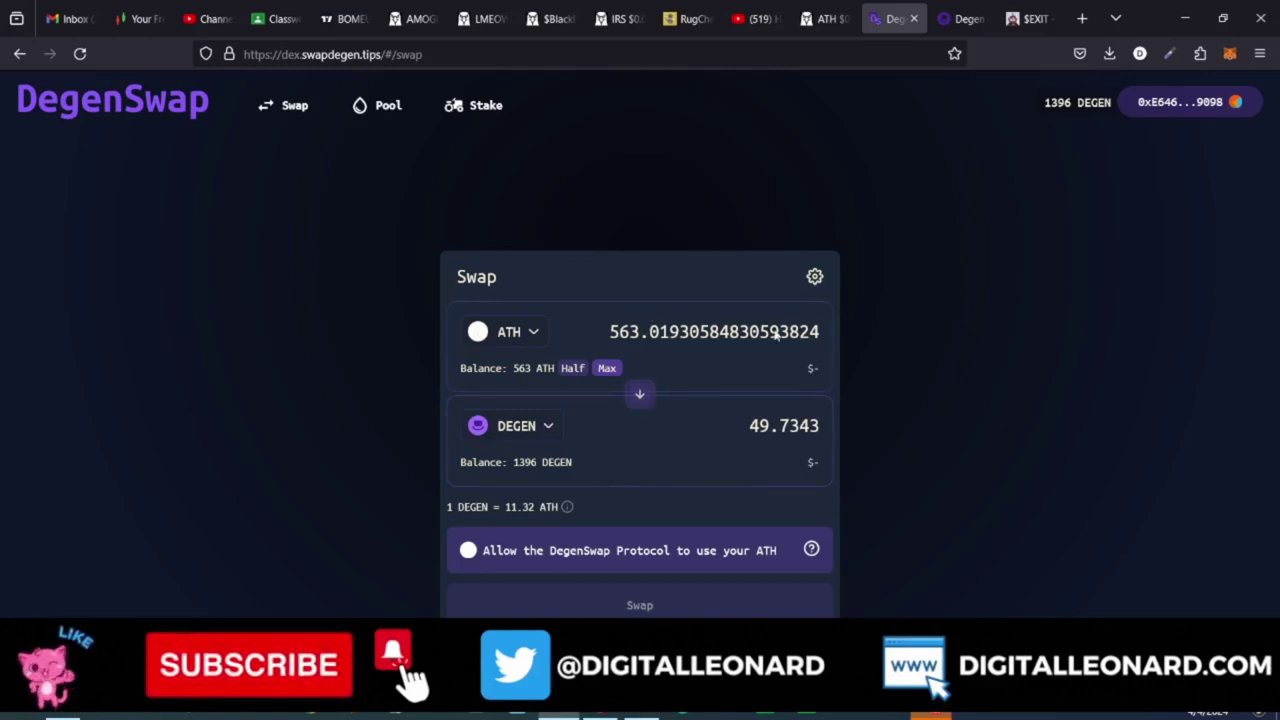
{"action": "left_click", "coordinate": [812, 18]}
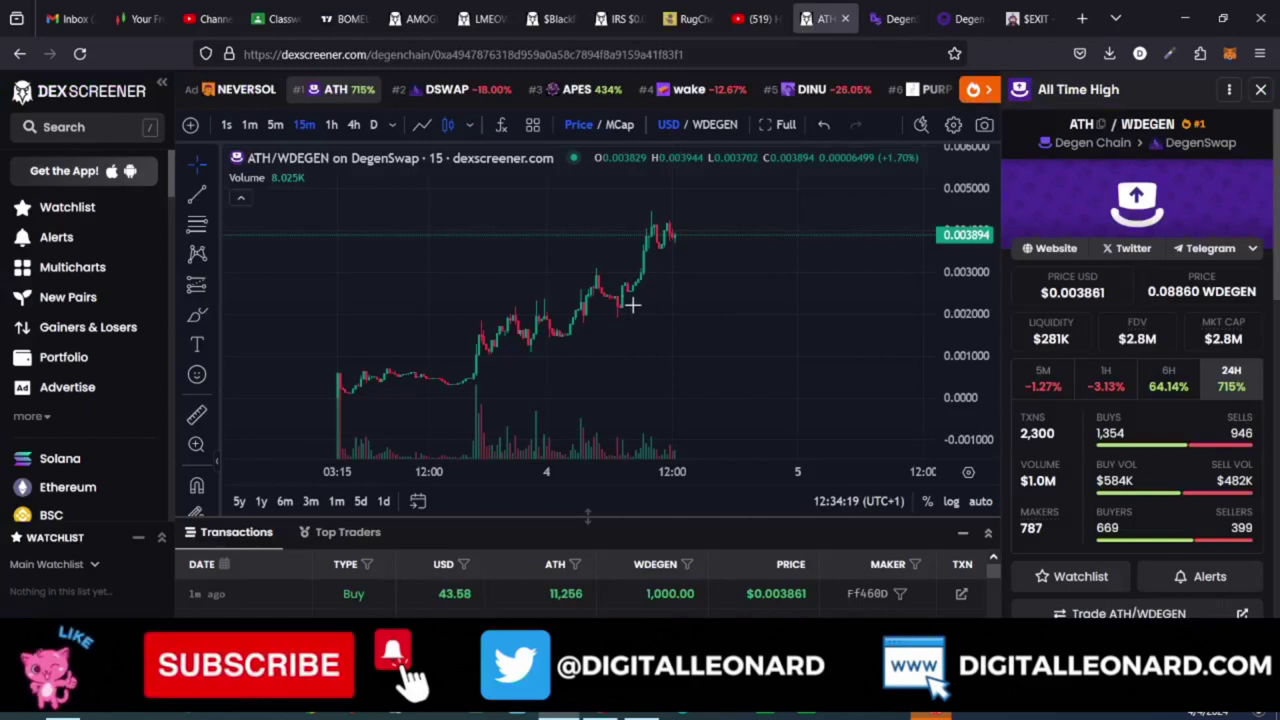
Step: Zoom the ATH/WDEGEN chart out and back in, then return to the DegenSwap quote
{"action": "scroll", "coordinate": [669, 225], "scroll_direction": "down", "scroll_amount": 2}
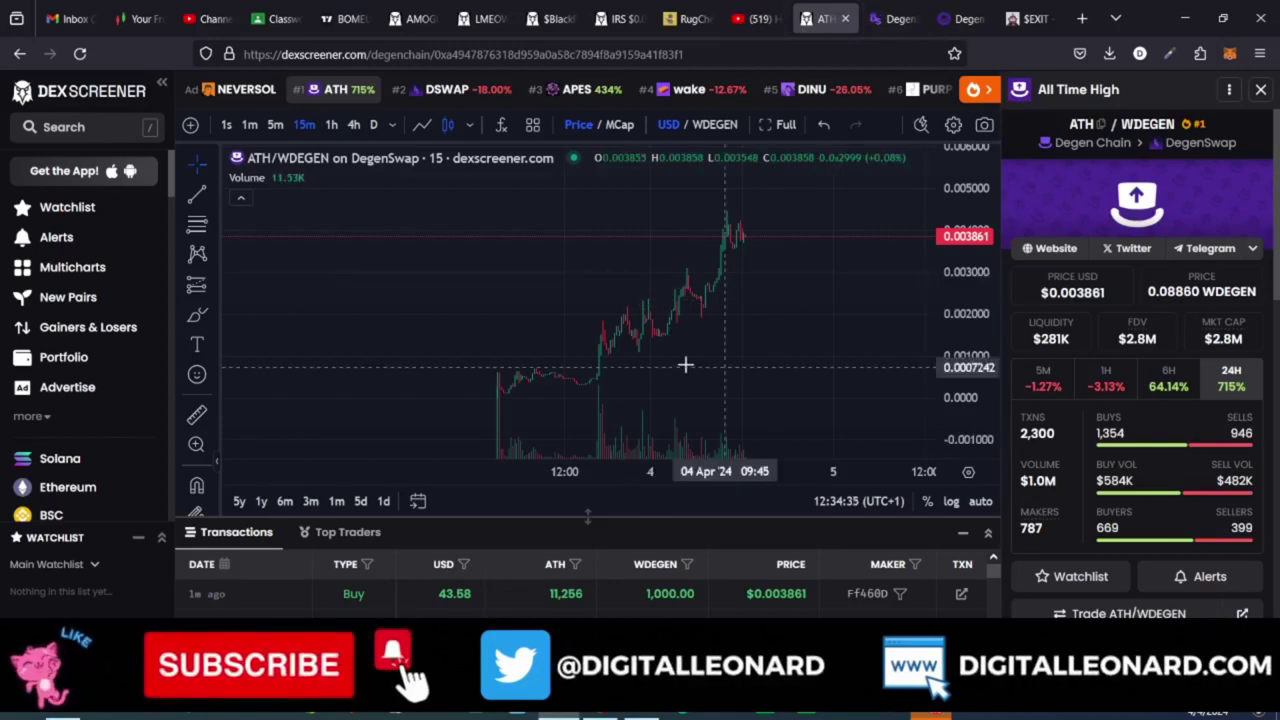
{"action": "scroll", "coordinate": [685, 365], "scroll_direction": "up", "scroll_amount": 3}
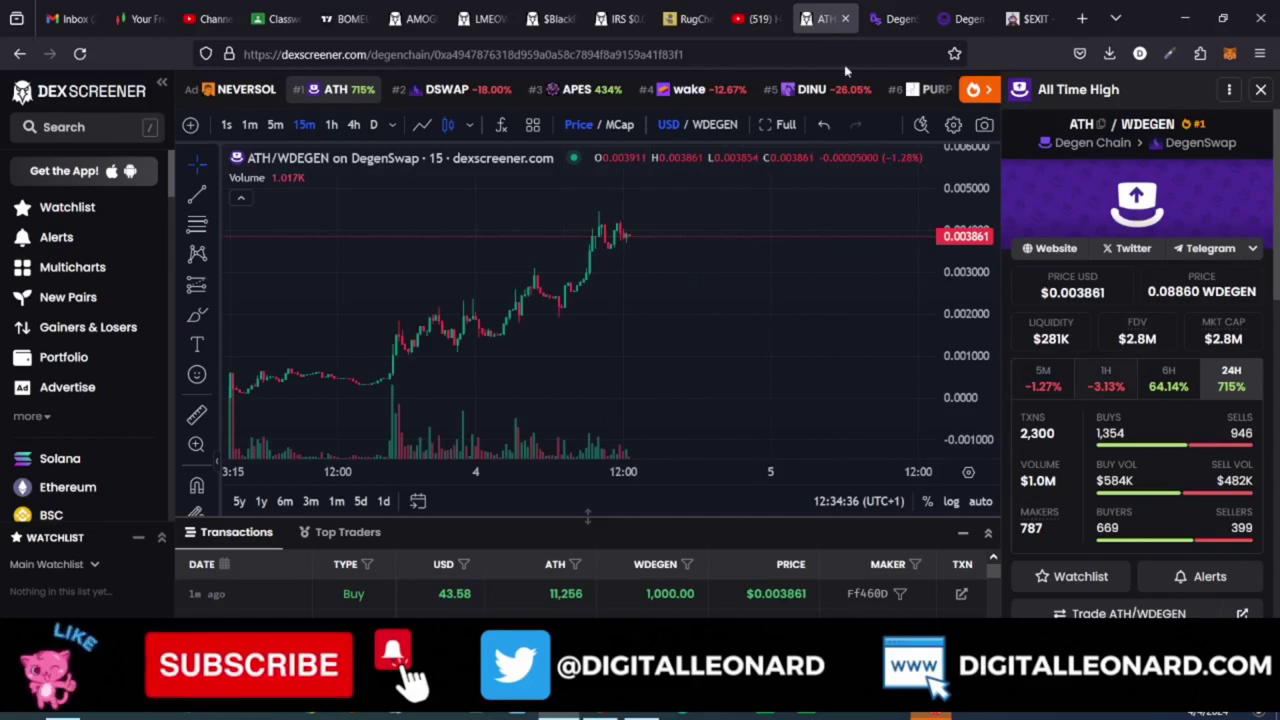
{"action": "left_click", "coordinate": [892, 20]}
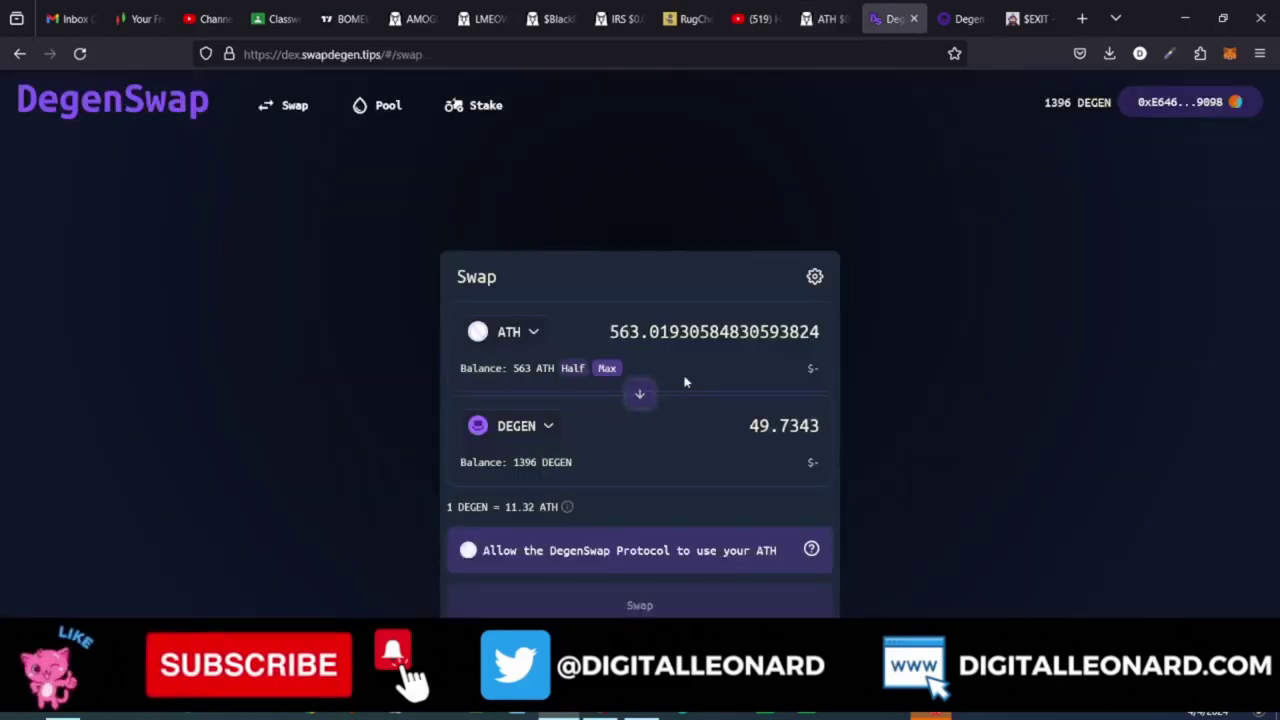
{"action": "left_click", "coordinate": [967, 22]}
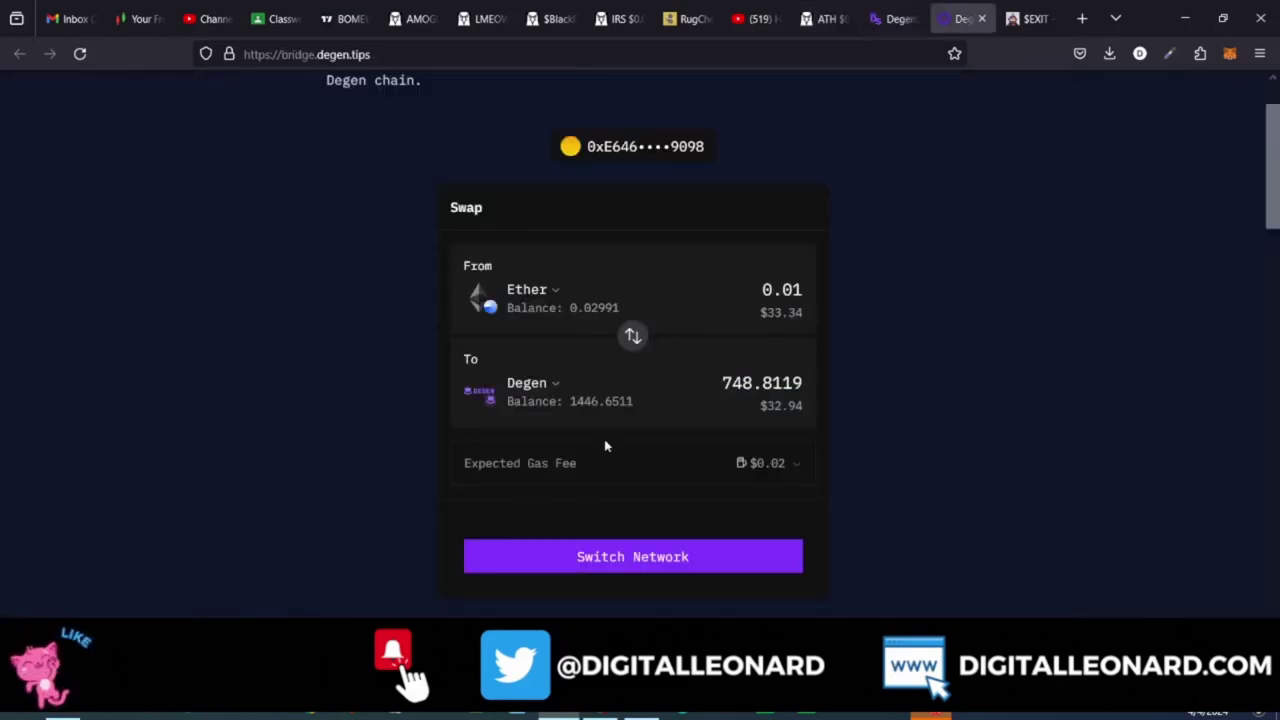
{"action": "left_click", "coordinate": [1027, 28]}
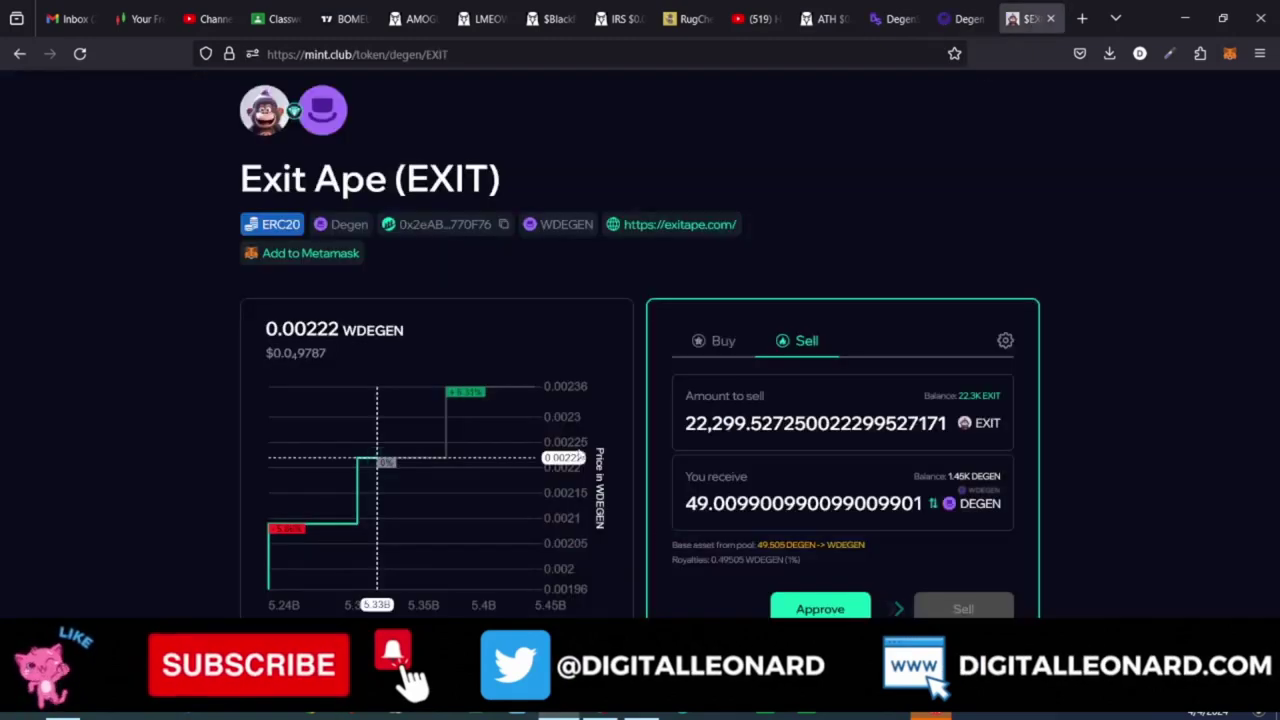
{"action": "scroll", "coordinate": [425, 433], "scroll_direction": "down", "scroll_amount": 3}
{"action": "scroll", "coordinate": [425, 433], "scroll_direction": "up", "scroll_amount": 3}
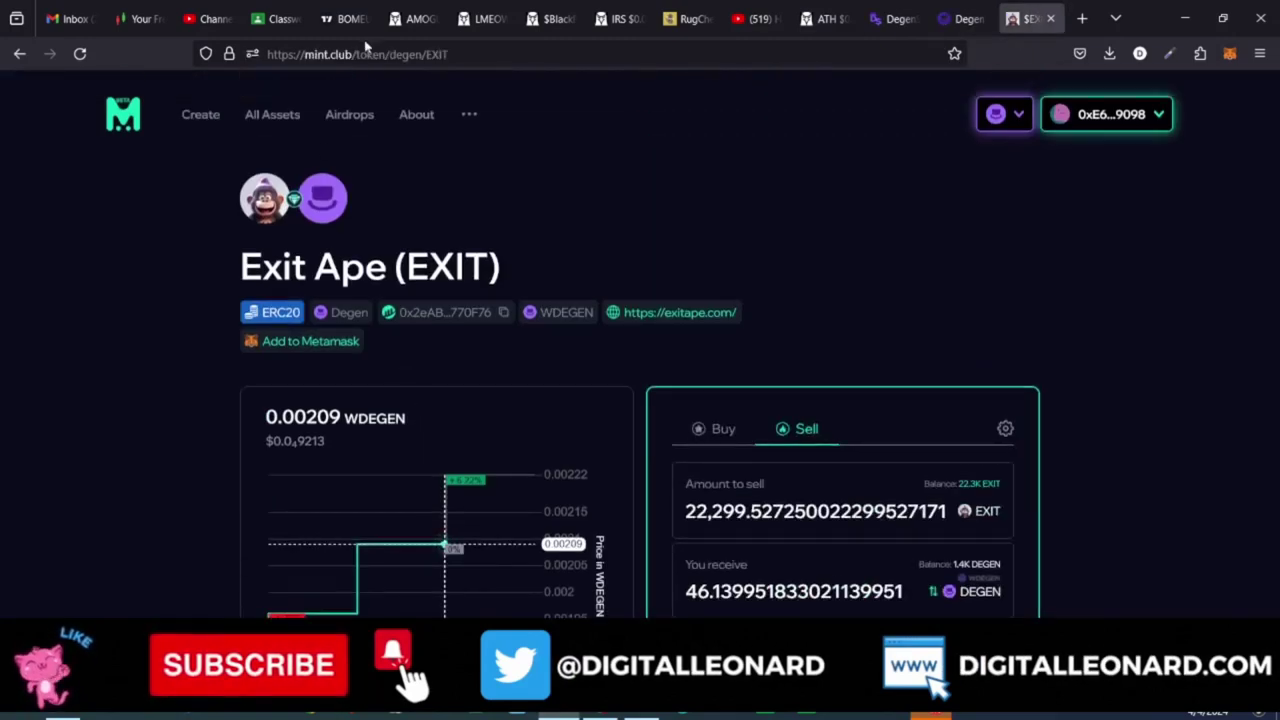
{"action": "left_click", "coordinate": [815, 18]}
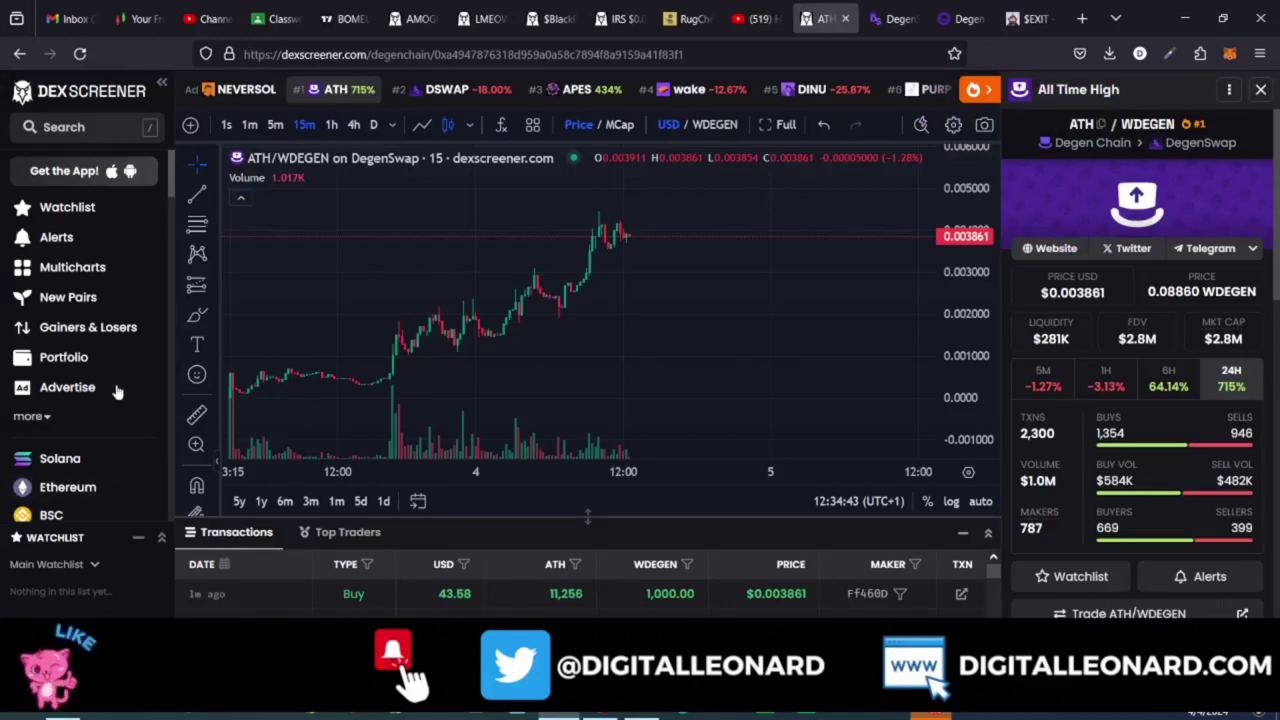
{"action": "left_click", "coordinate": [893, 18]}
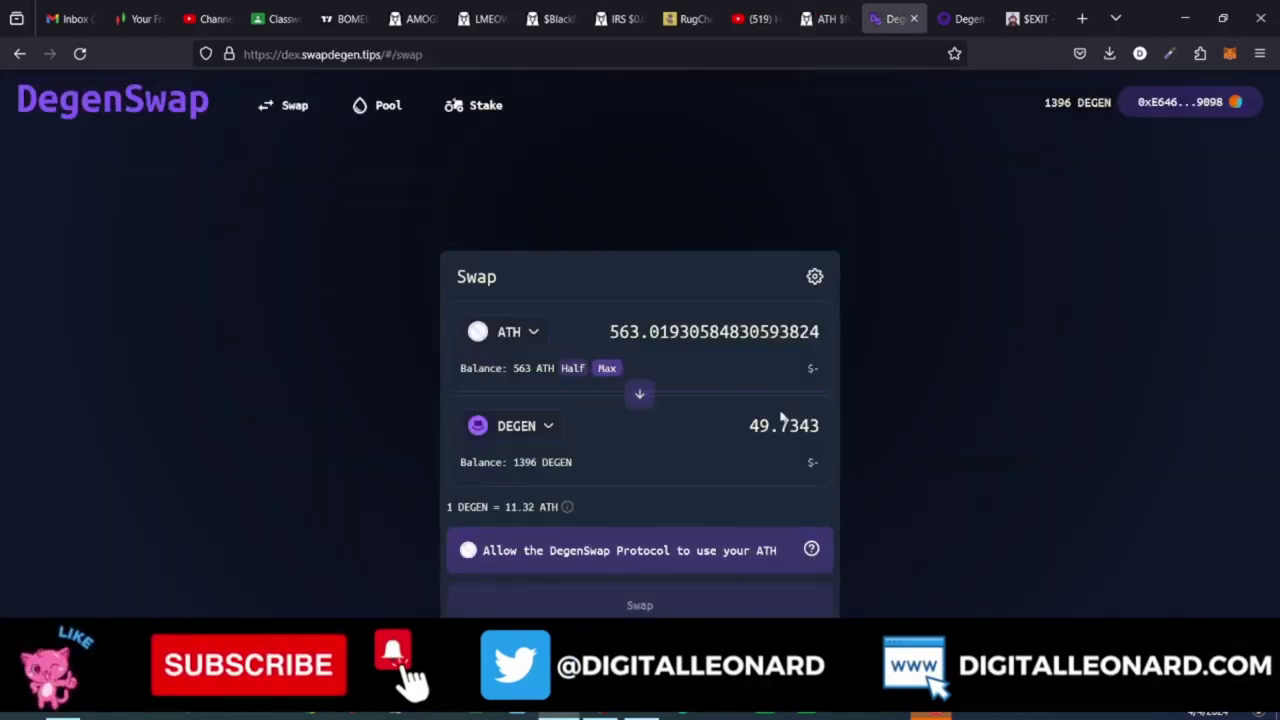